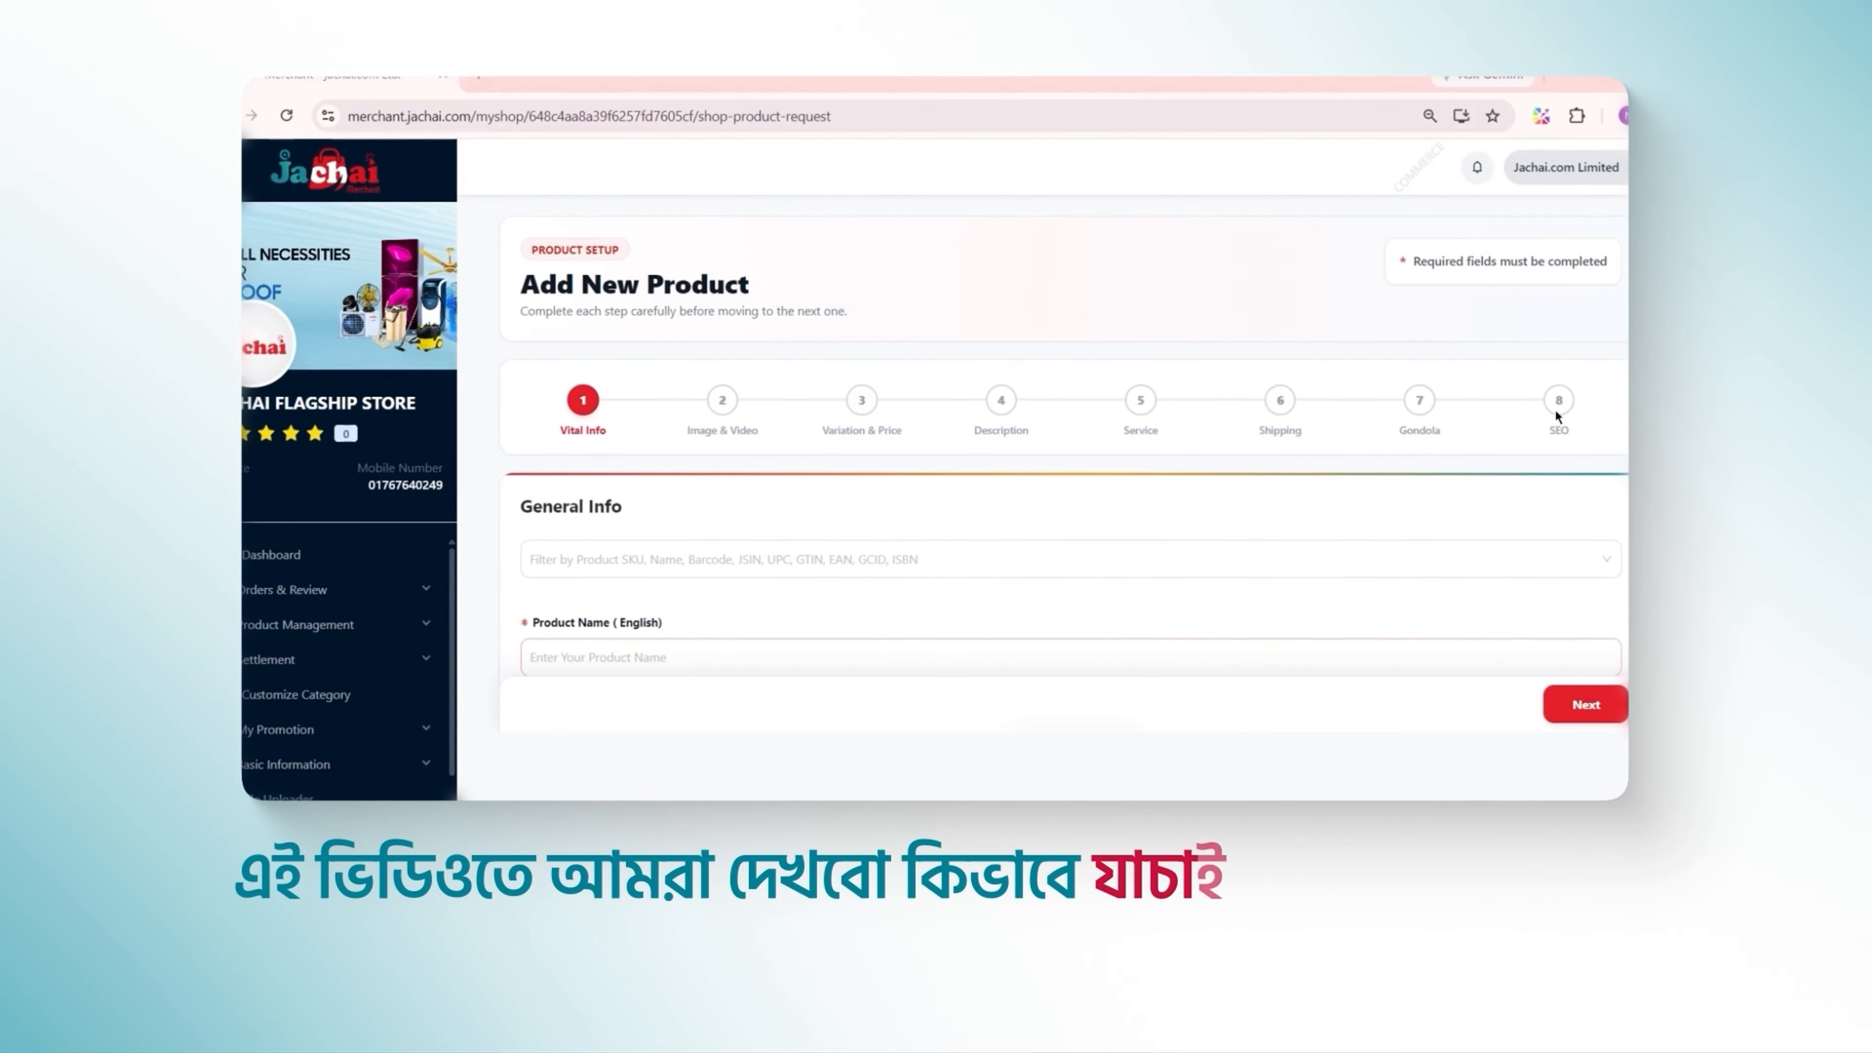
Step: Open the Requested Products page under Product Management and start a new product request
scroll(644, 536, "down", 1)
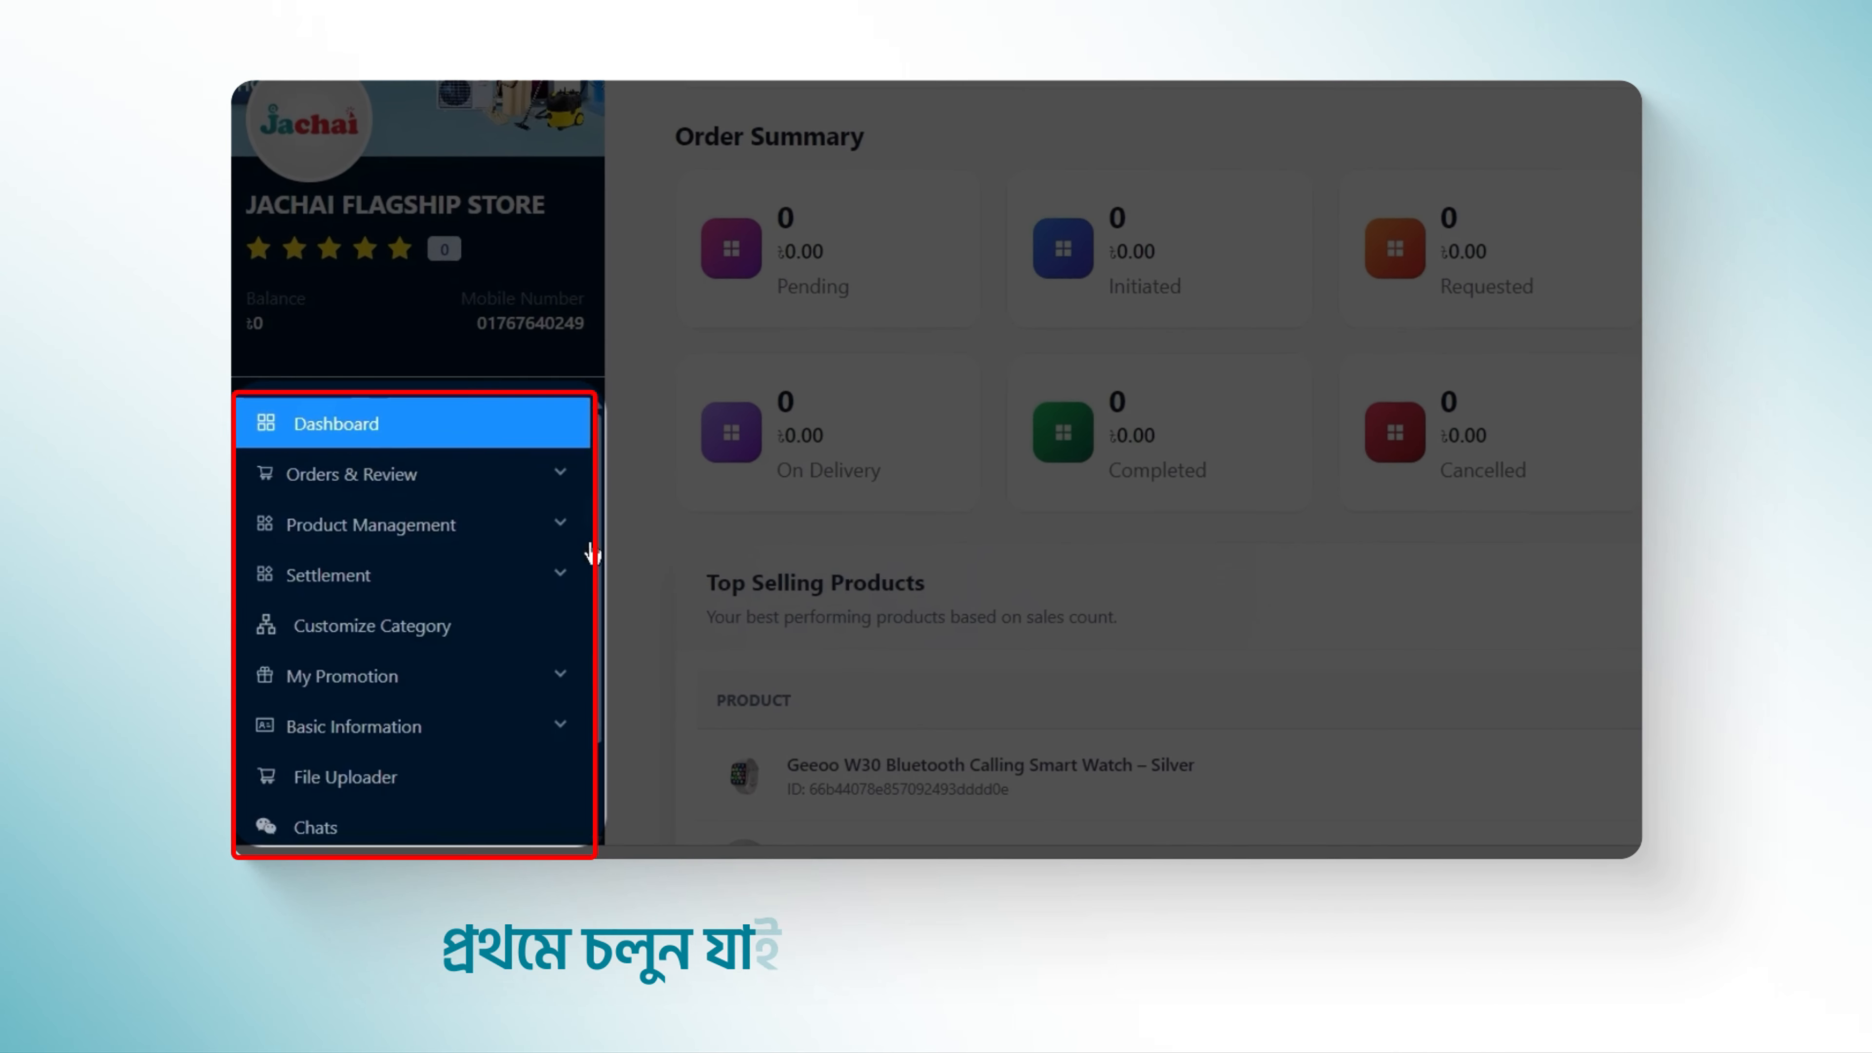
left_click(374, 534)
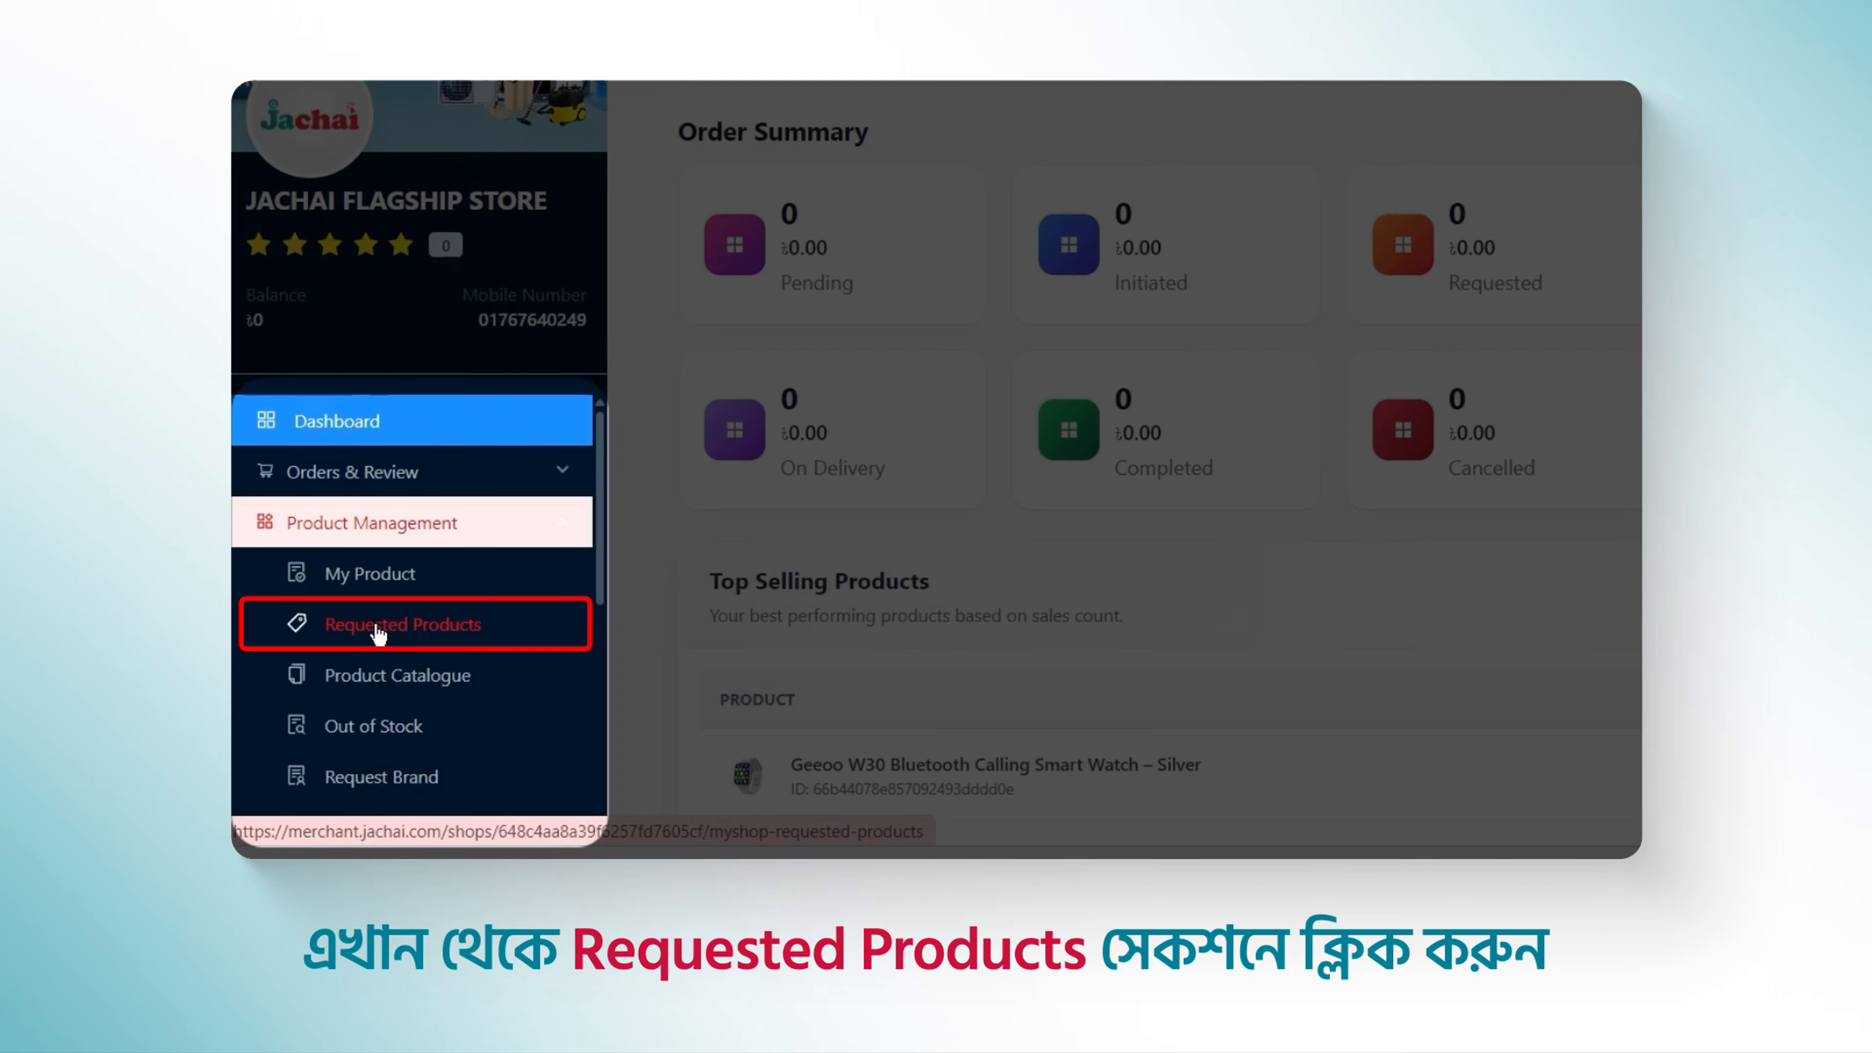
left_click(378, 633)
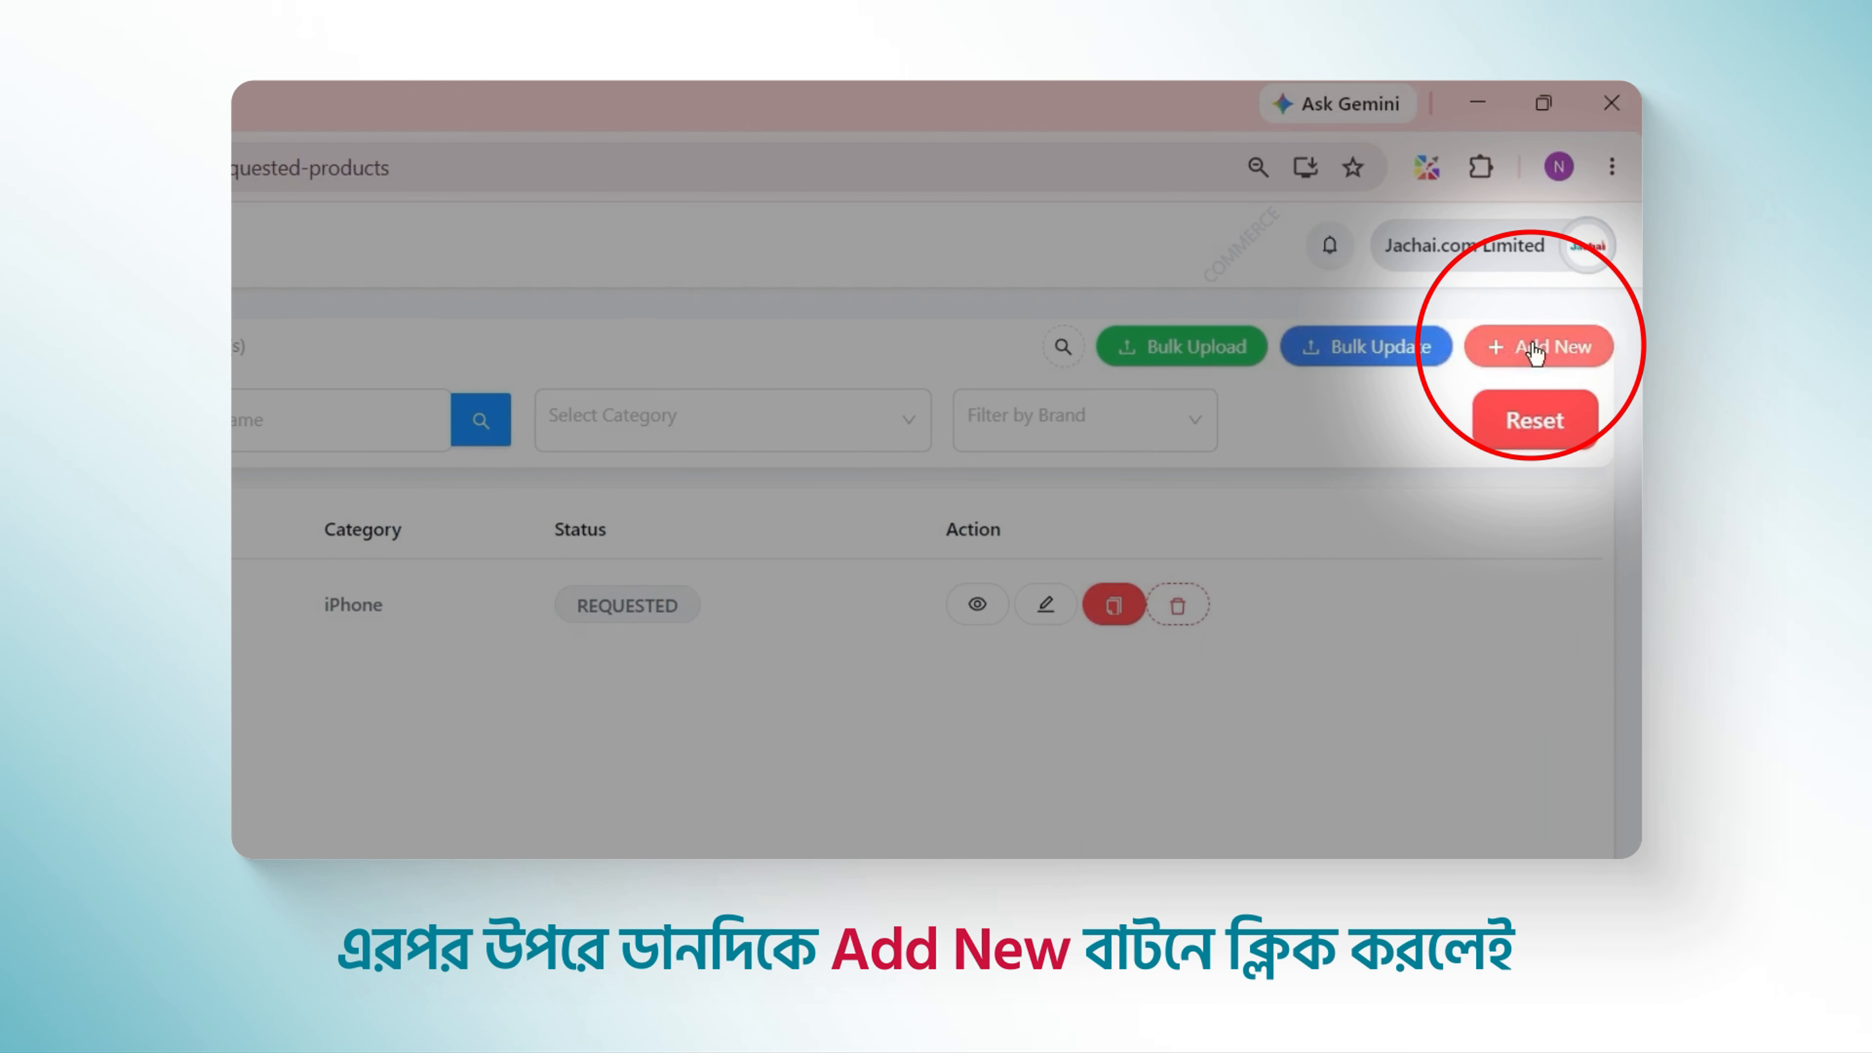
left_click(1563, 272)
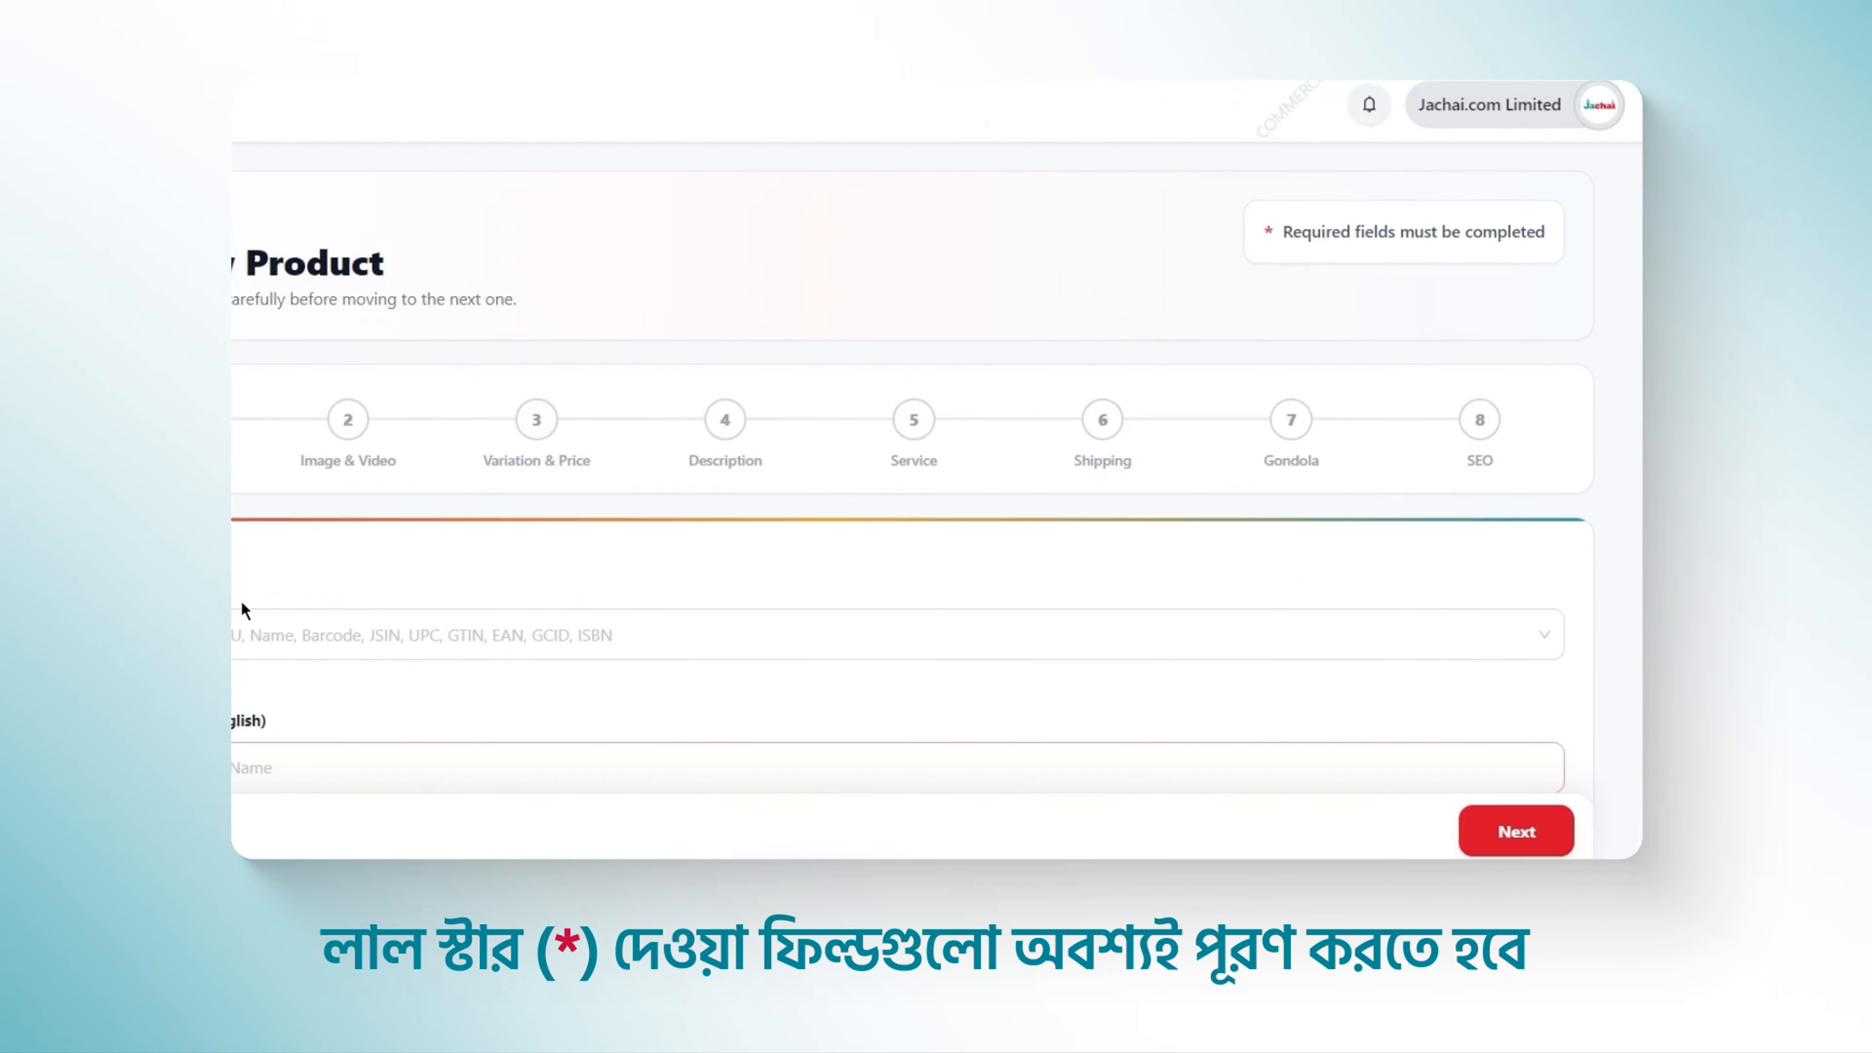
Step: Enter "Iphone 13" as the English product name in General Info
scroll(441, 519, "down", 2)
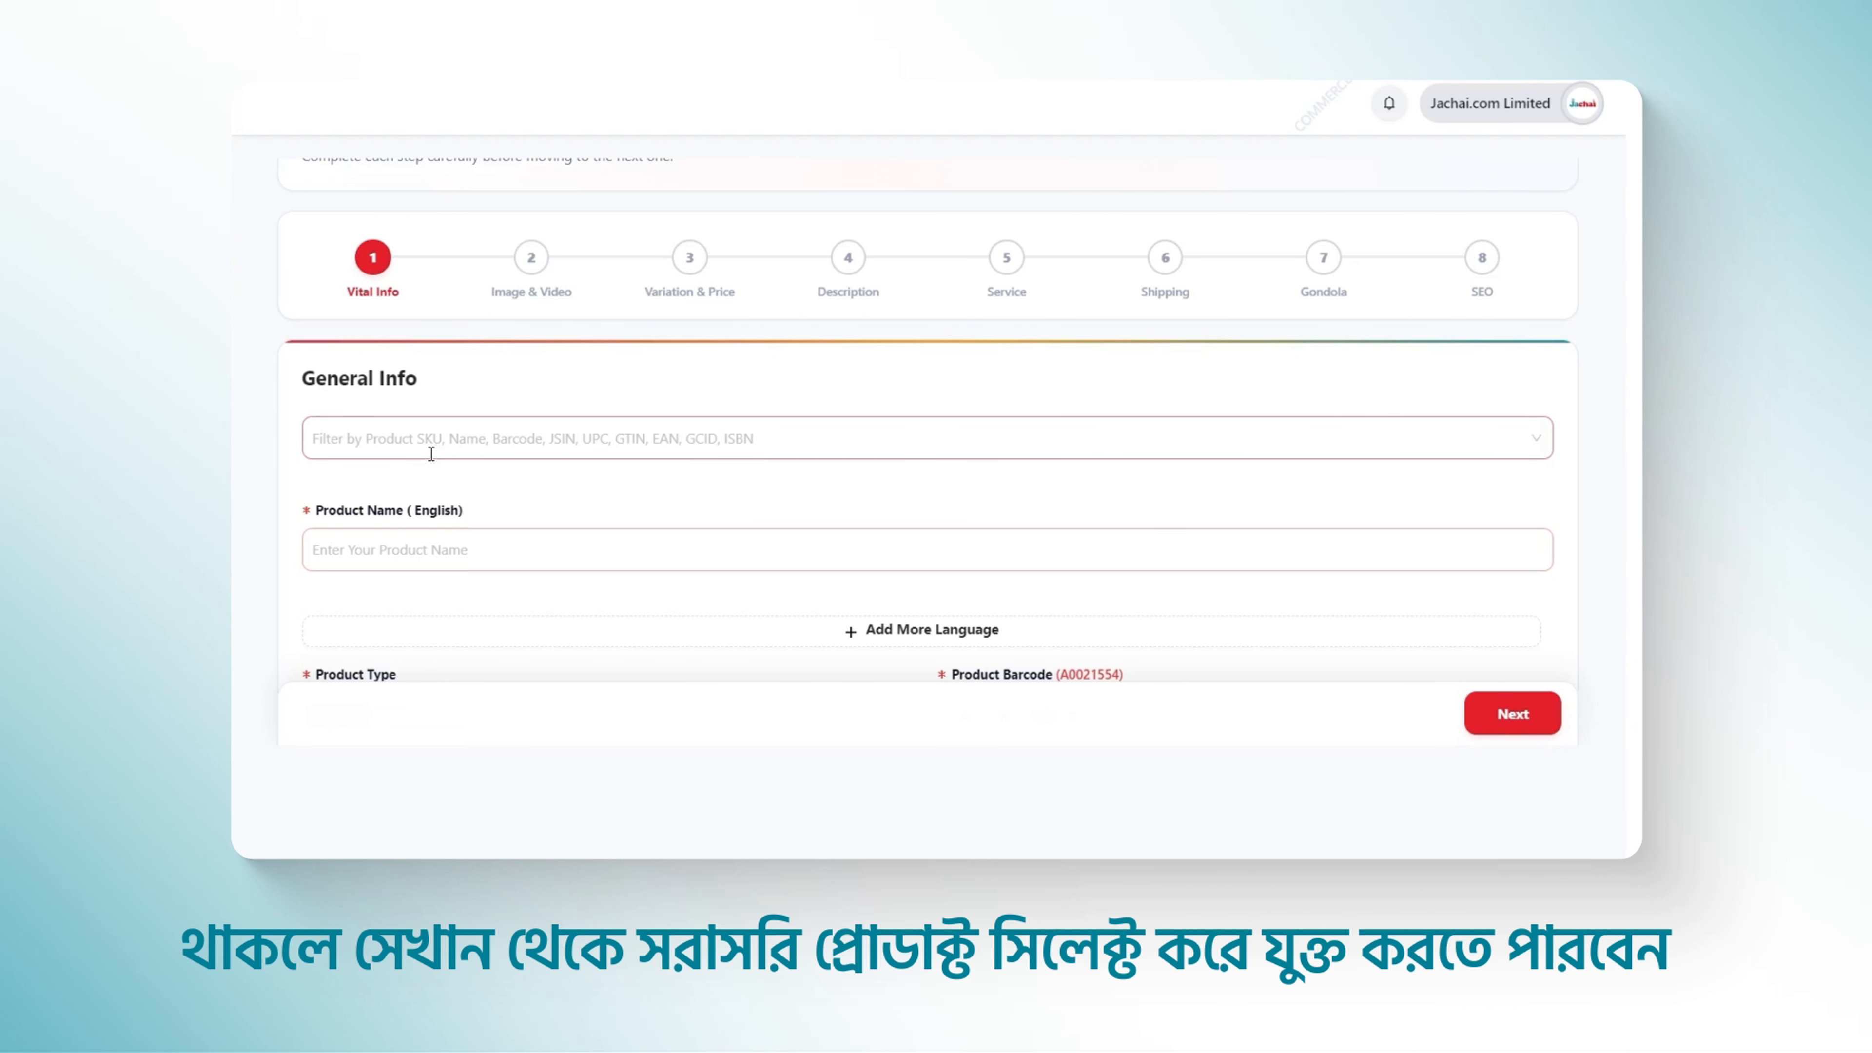
scroll(413, 498, "down", 1)
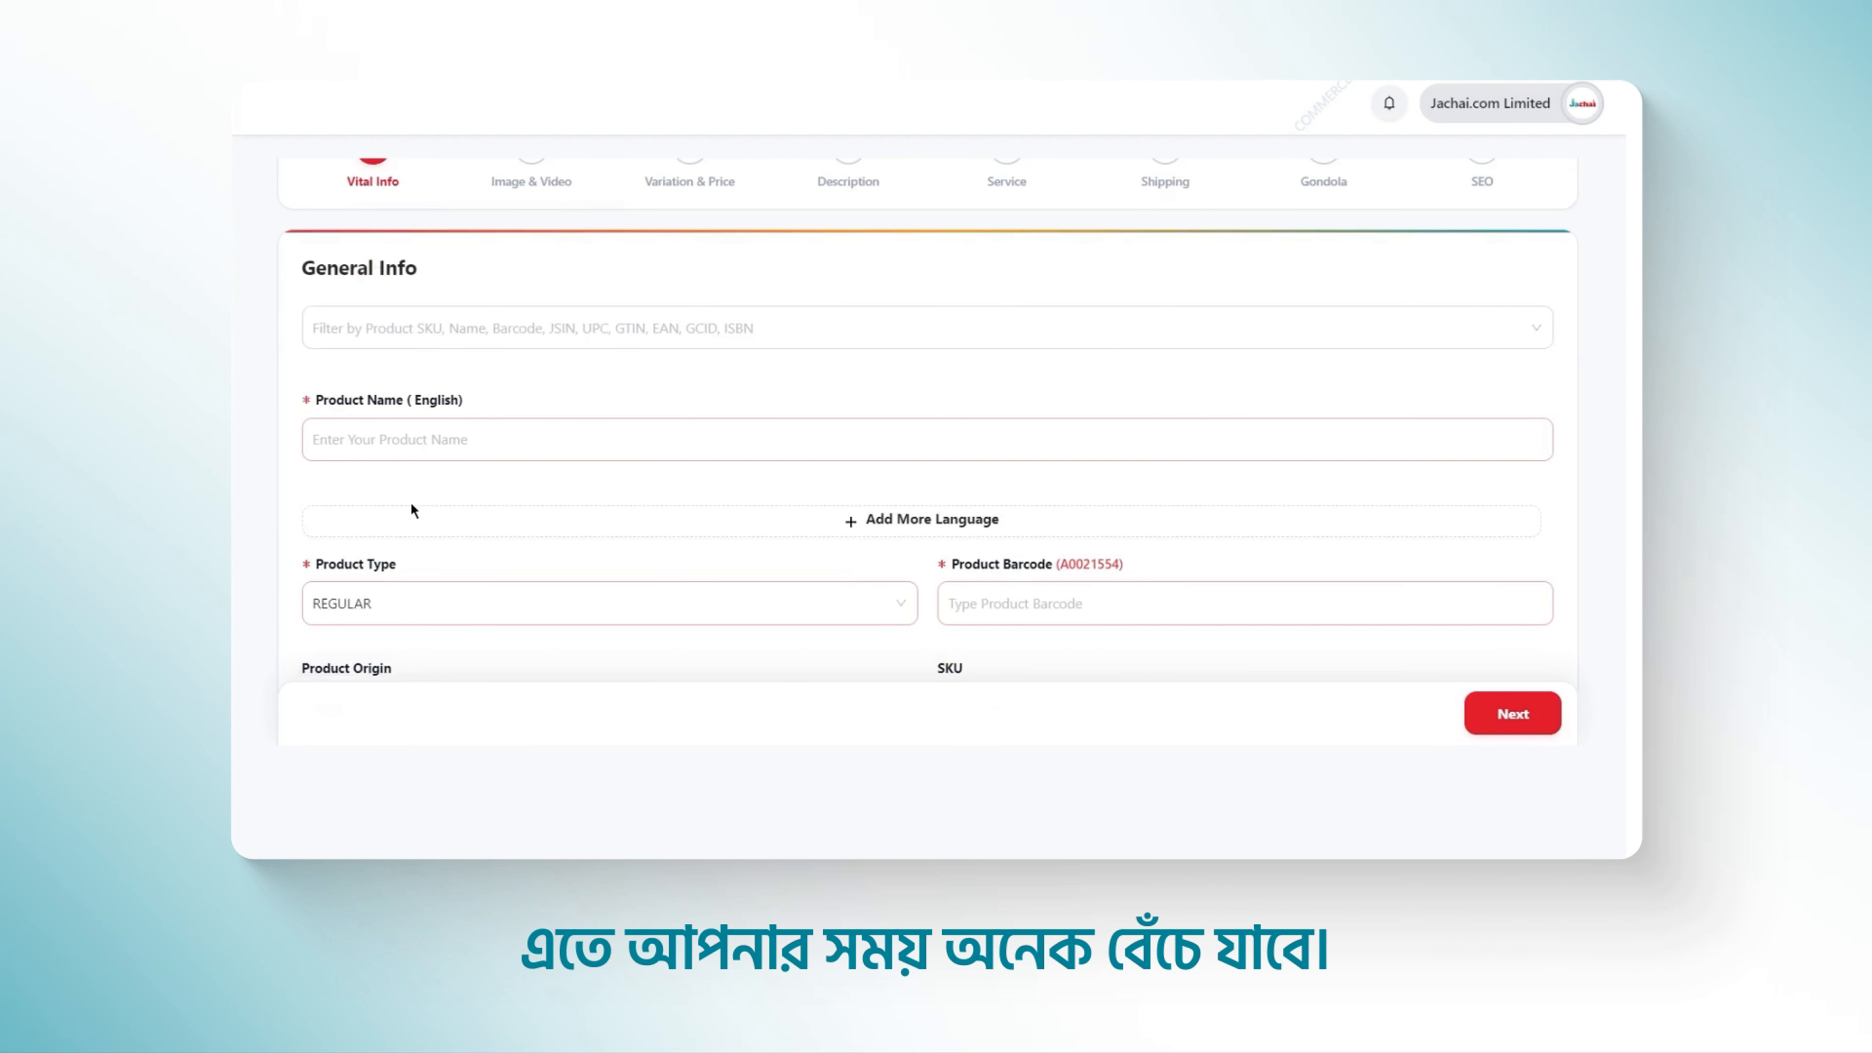
left_click(420, 449)
type("Iph")
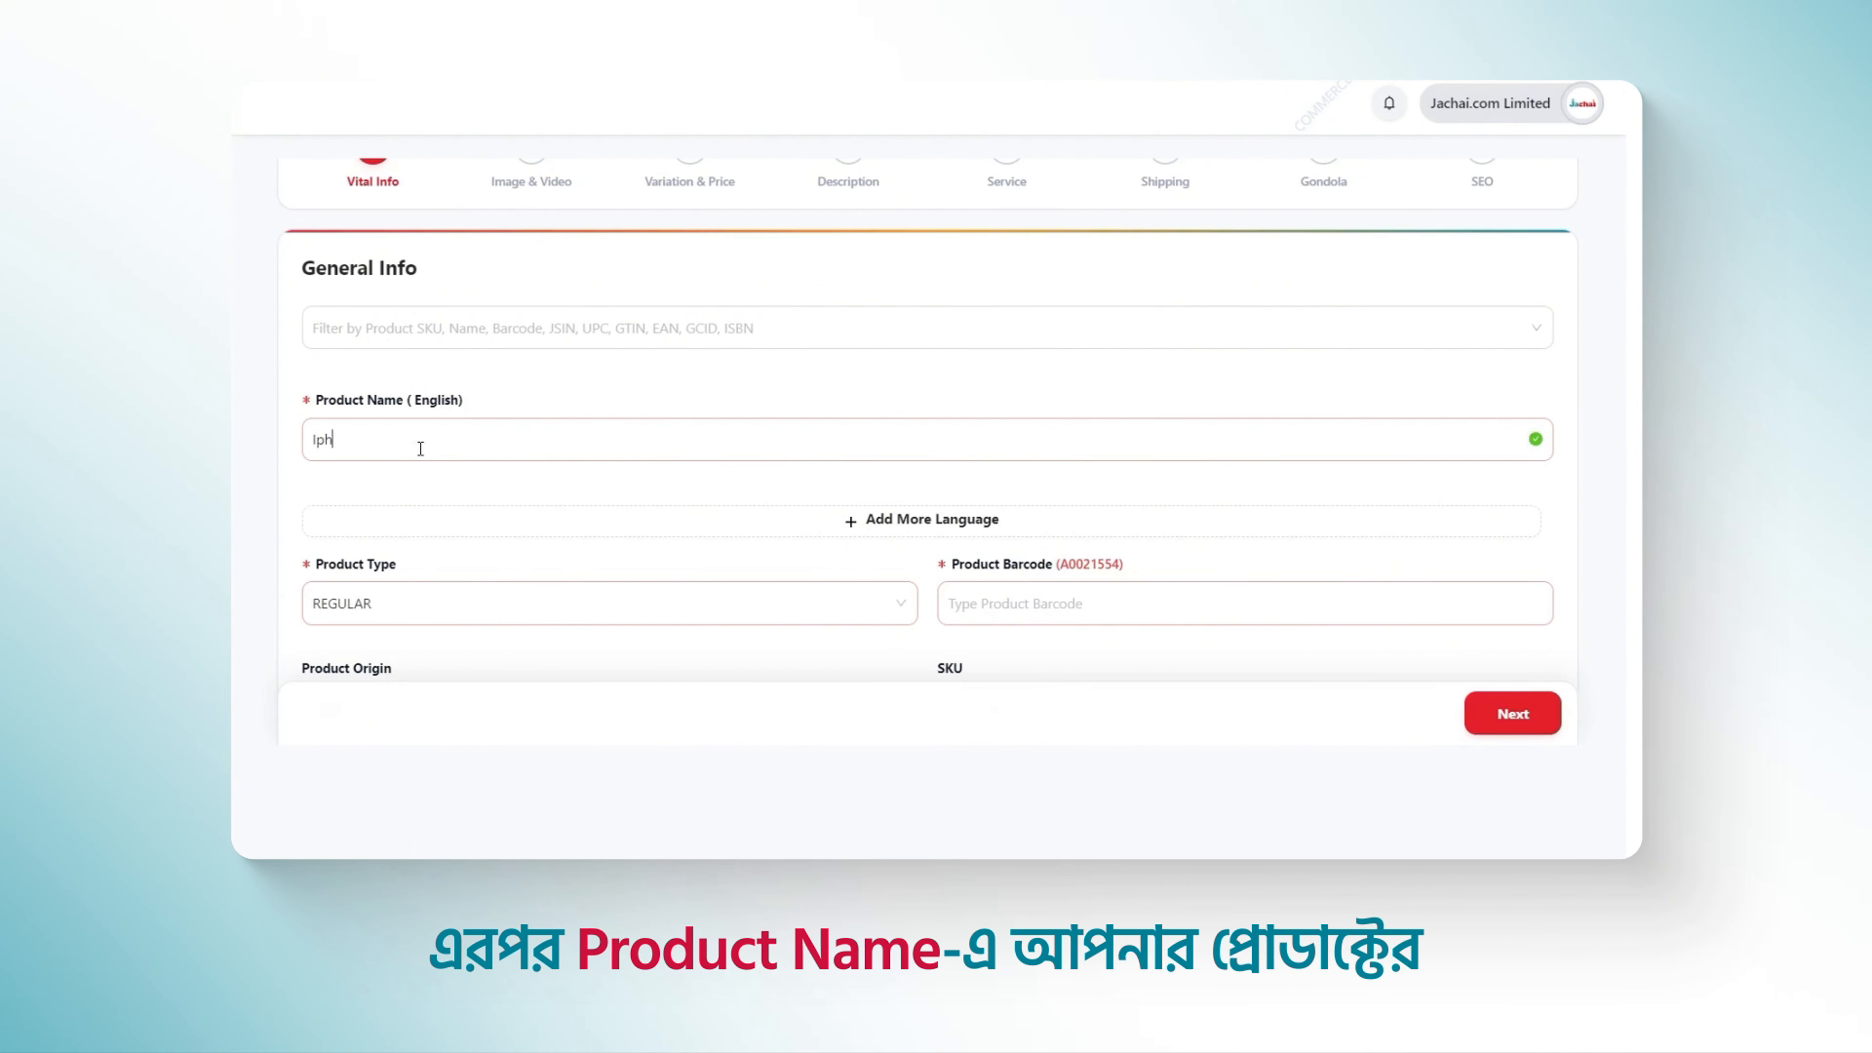
type("one")
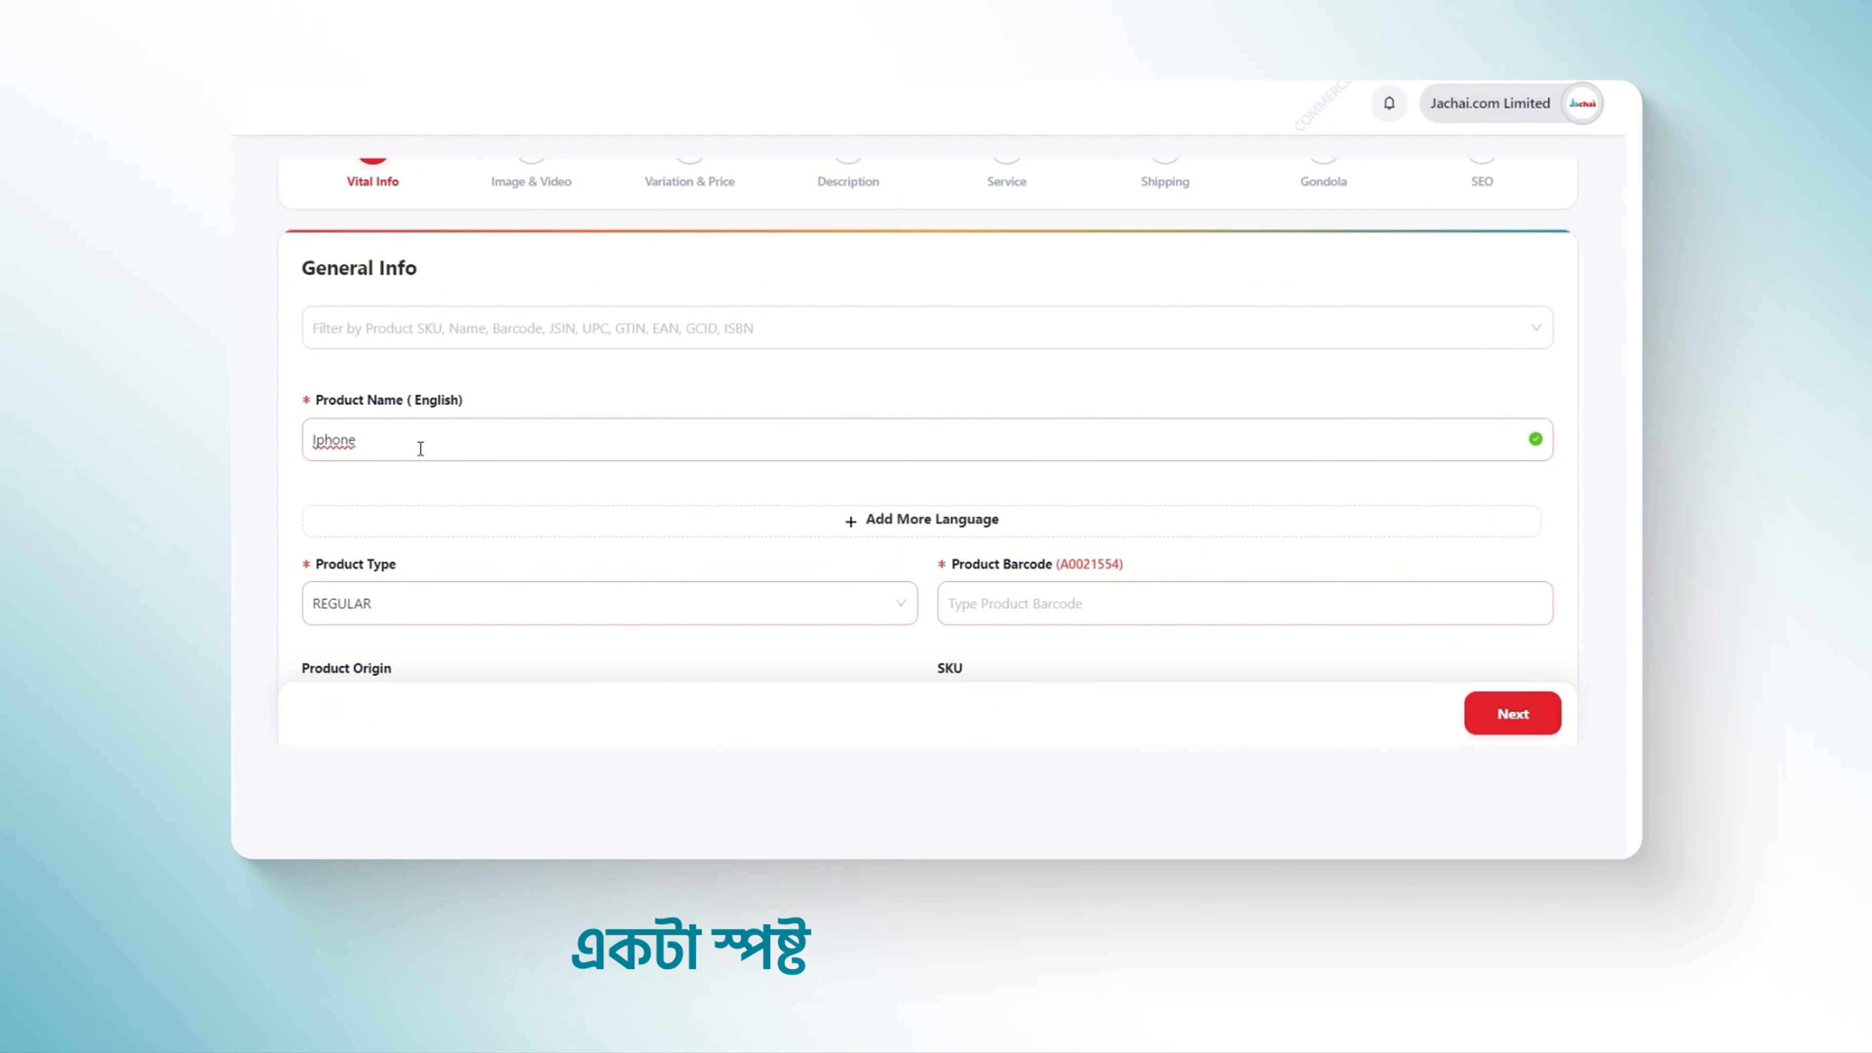
type(" 13")
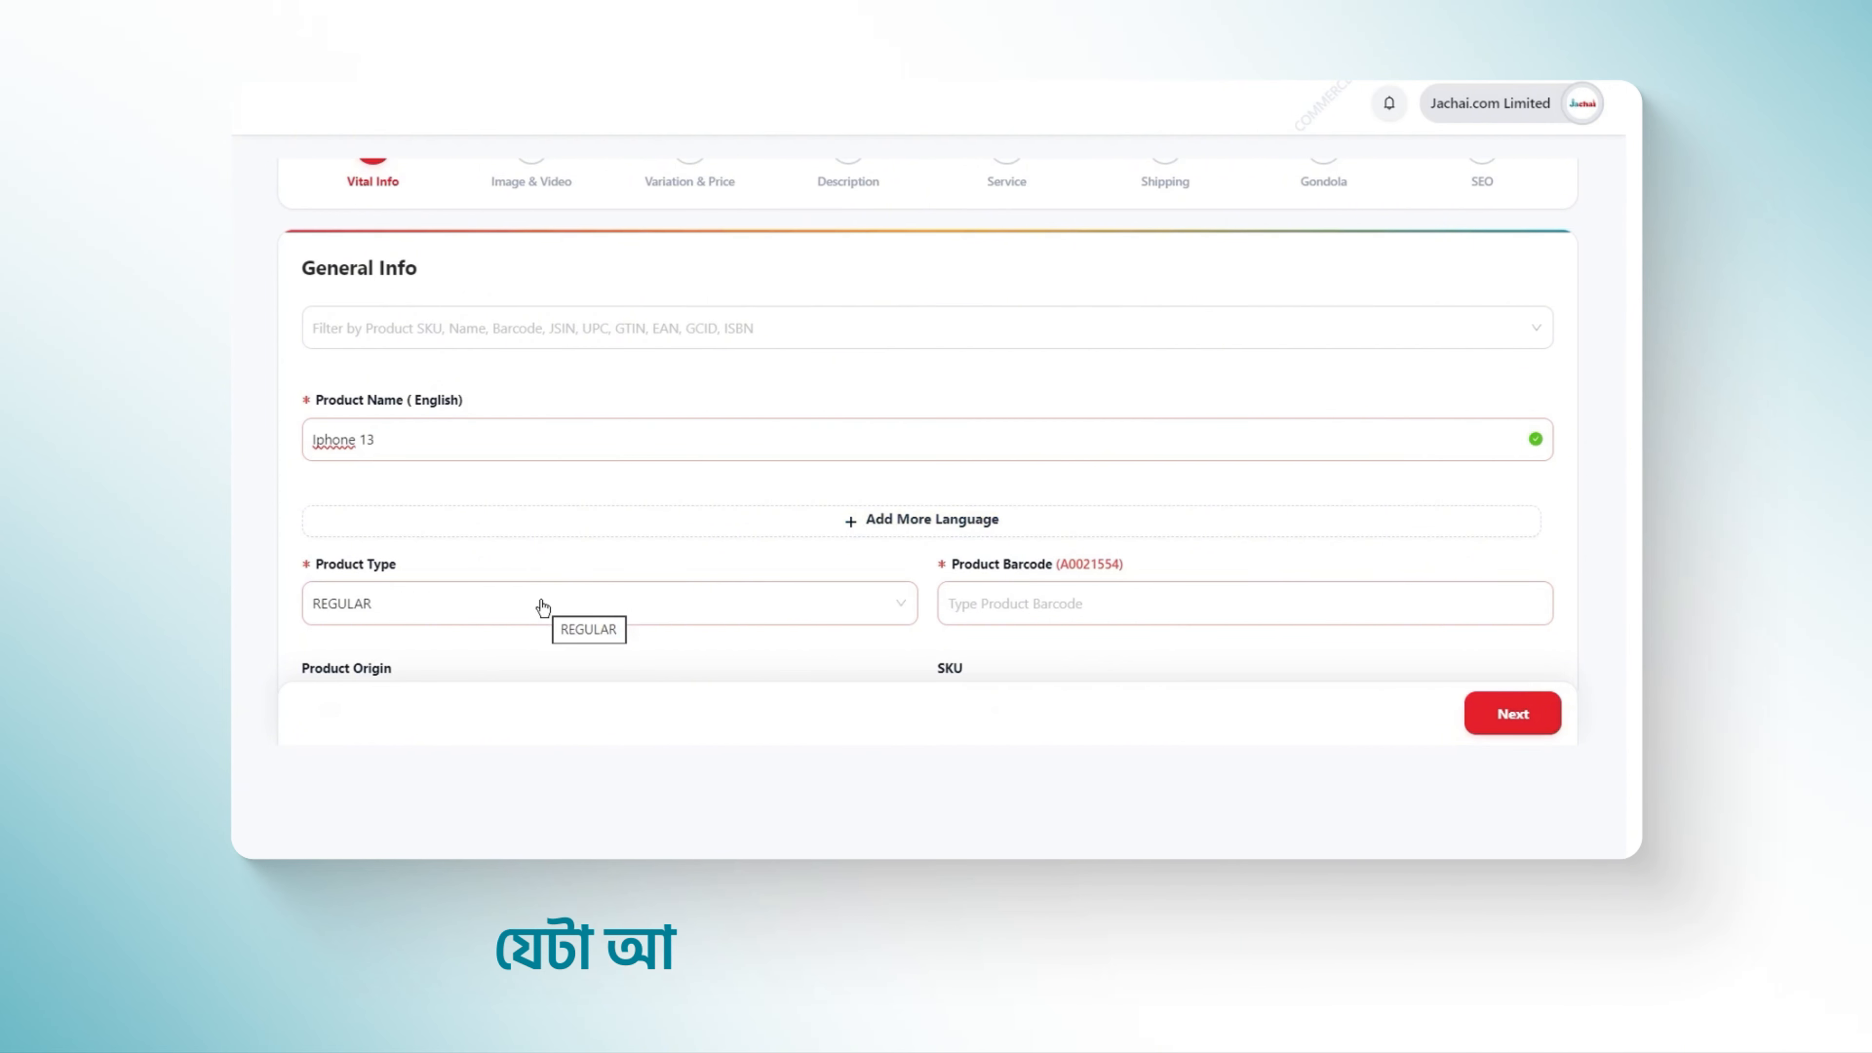
Step: Enter B0021345 as the product barcode and set the product origin to Australia
left_click(962, 601)
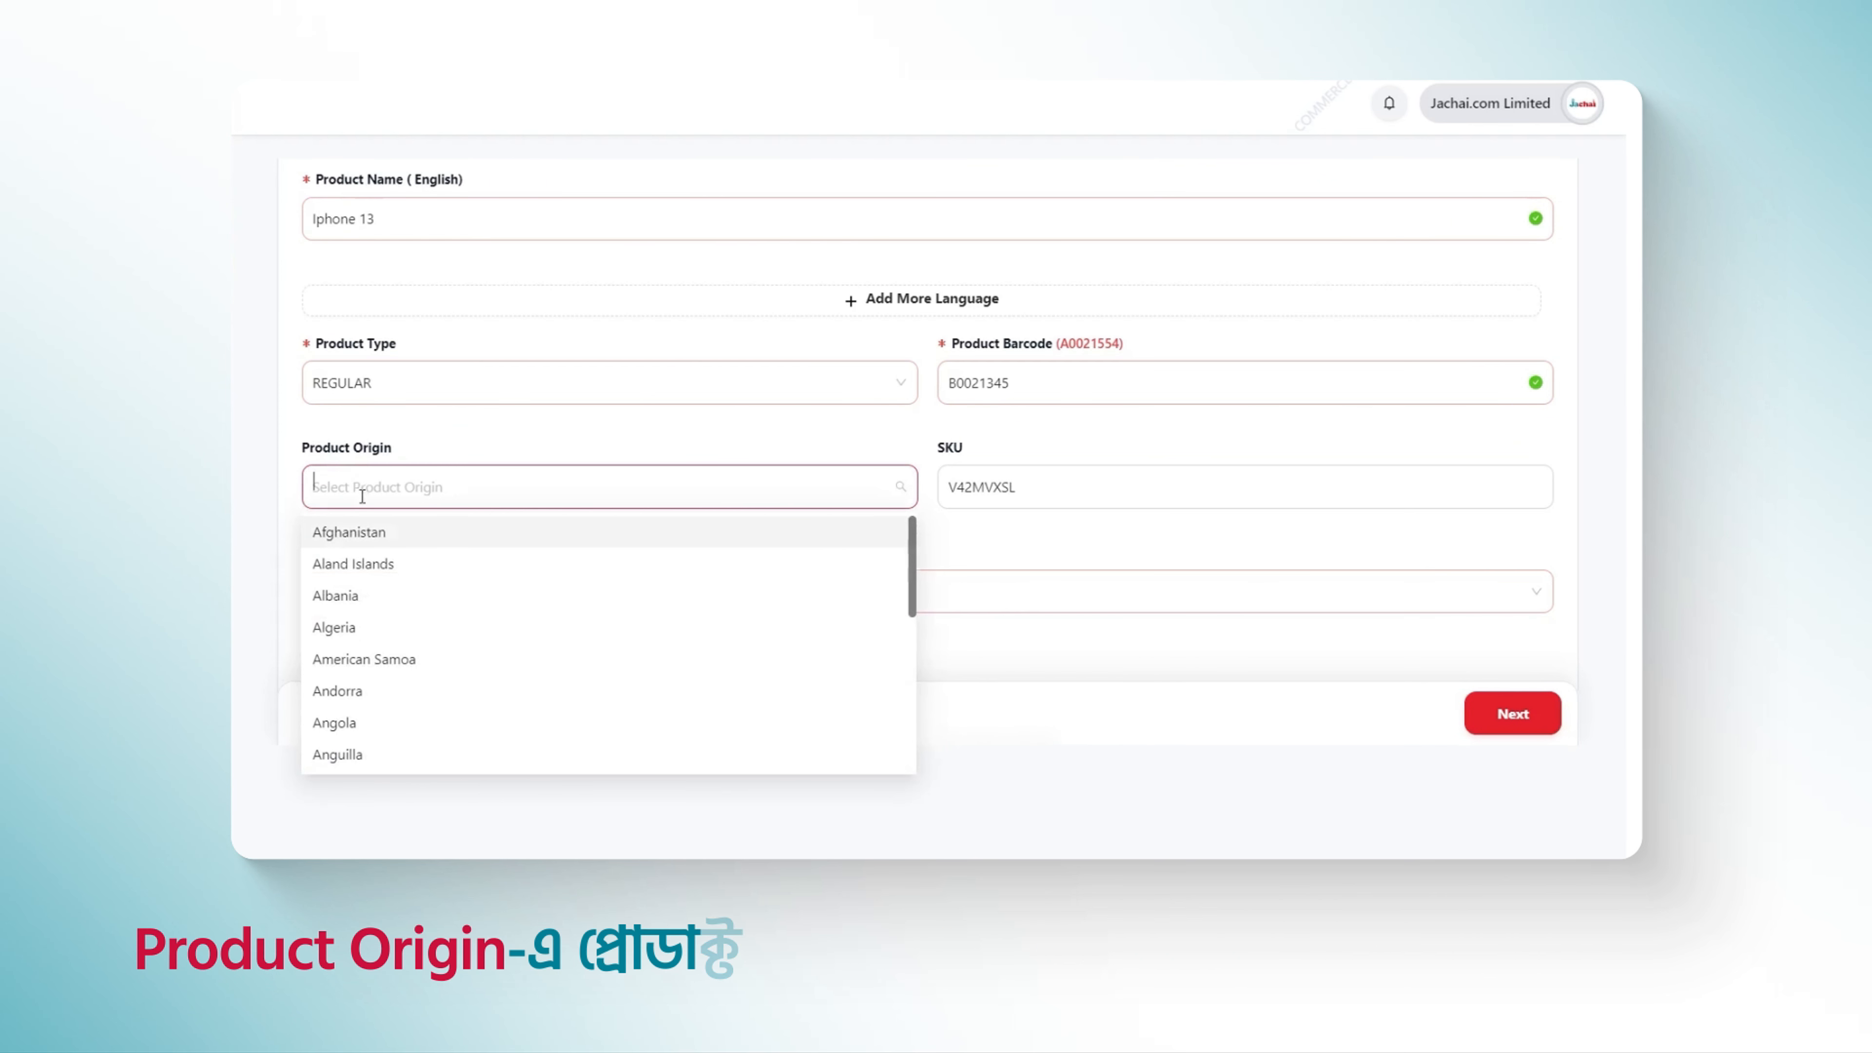
scroll(372, 589, "down", 3)
left_click(418, 636)
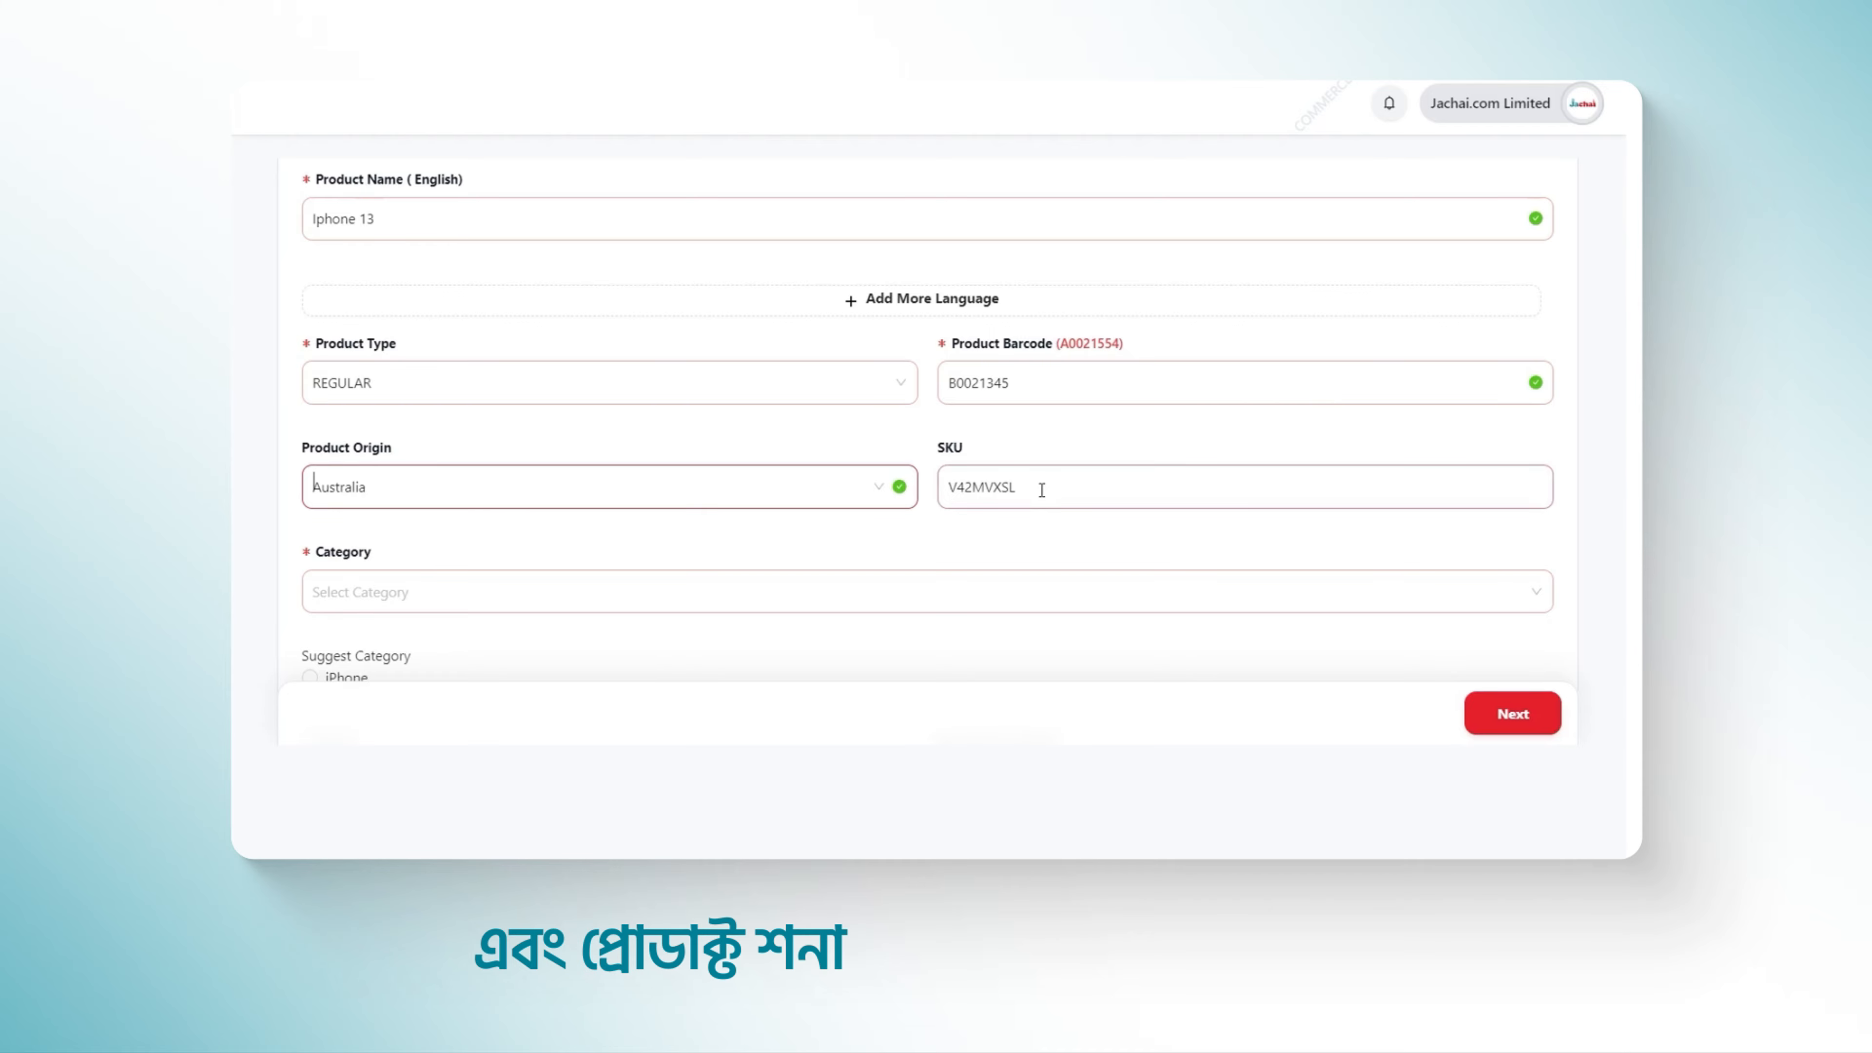
Step: Set the product category to iPhone, found under Mobile & Computers > Smartphones
scroll(506, 485, "down", 1)
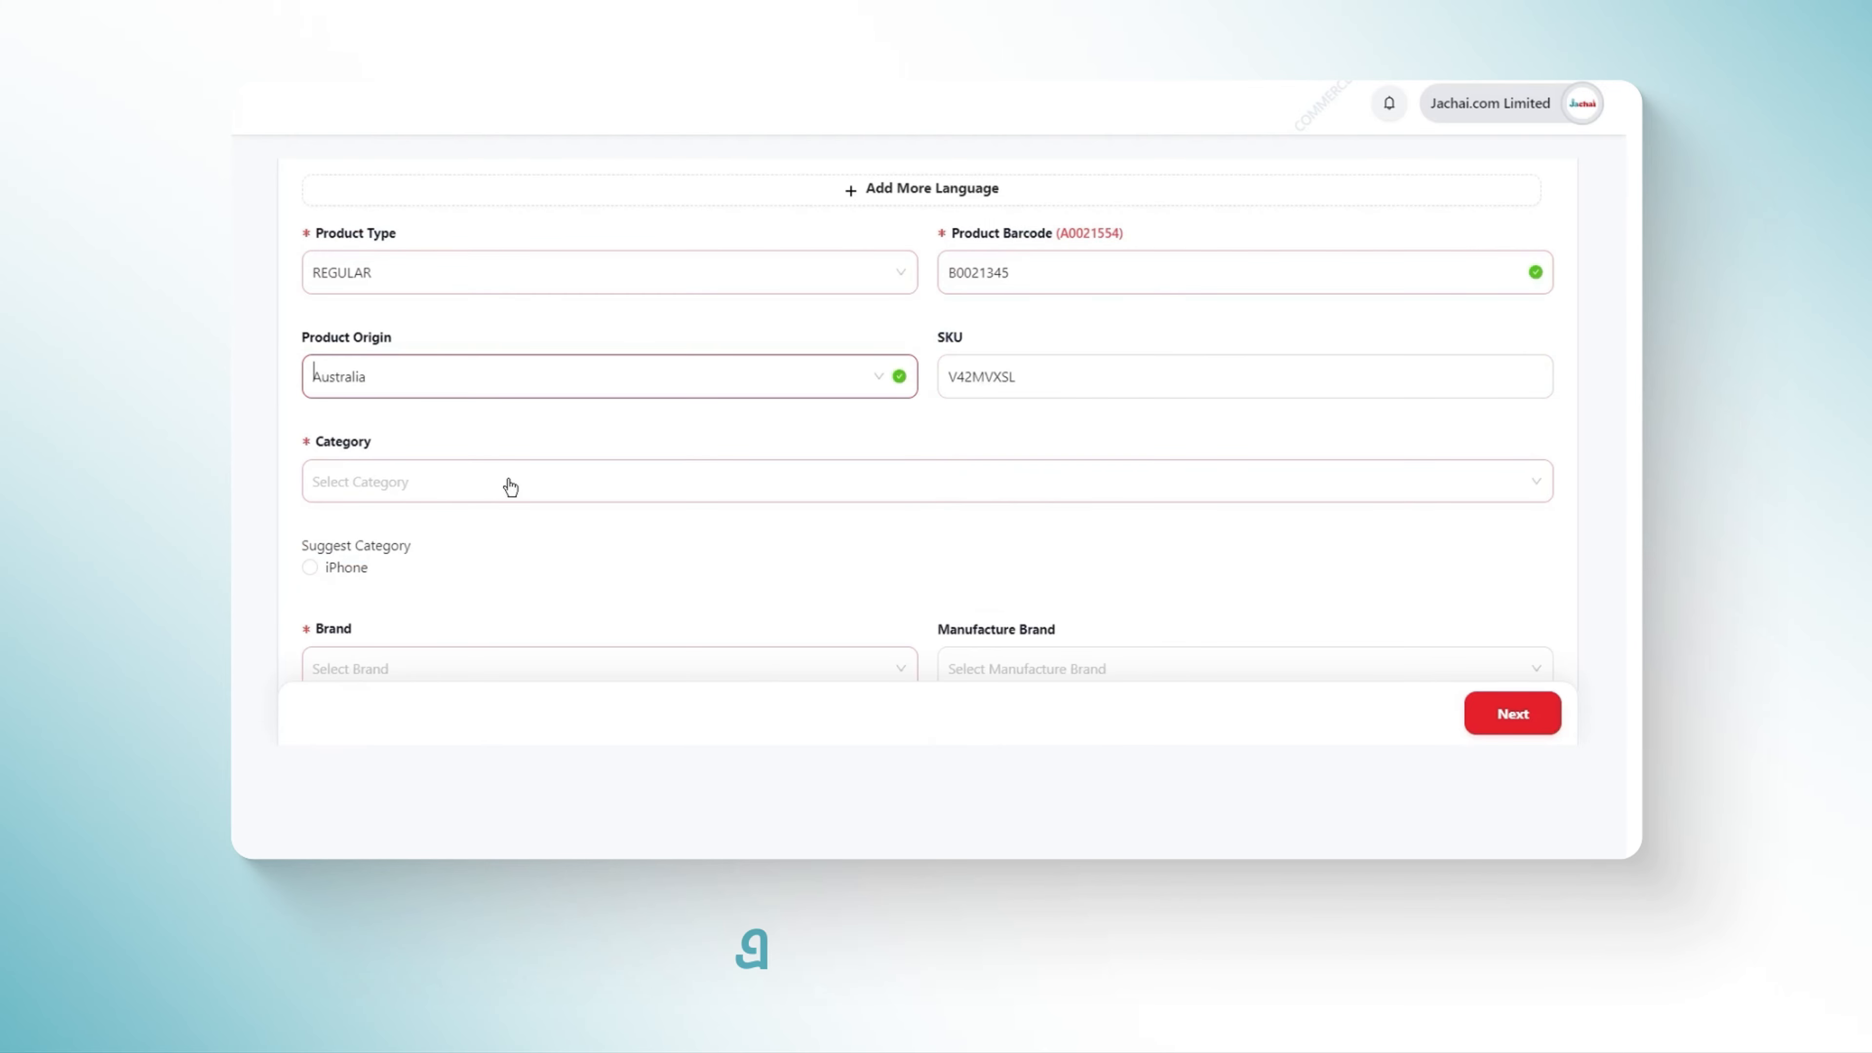
left_click(346, 478)
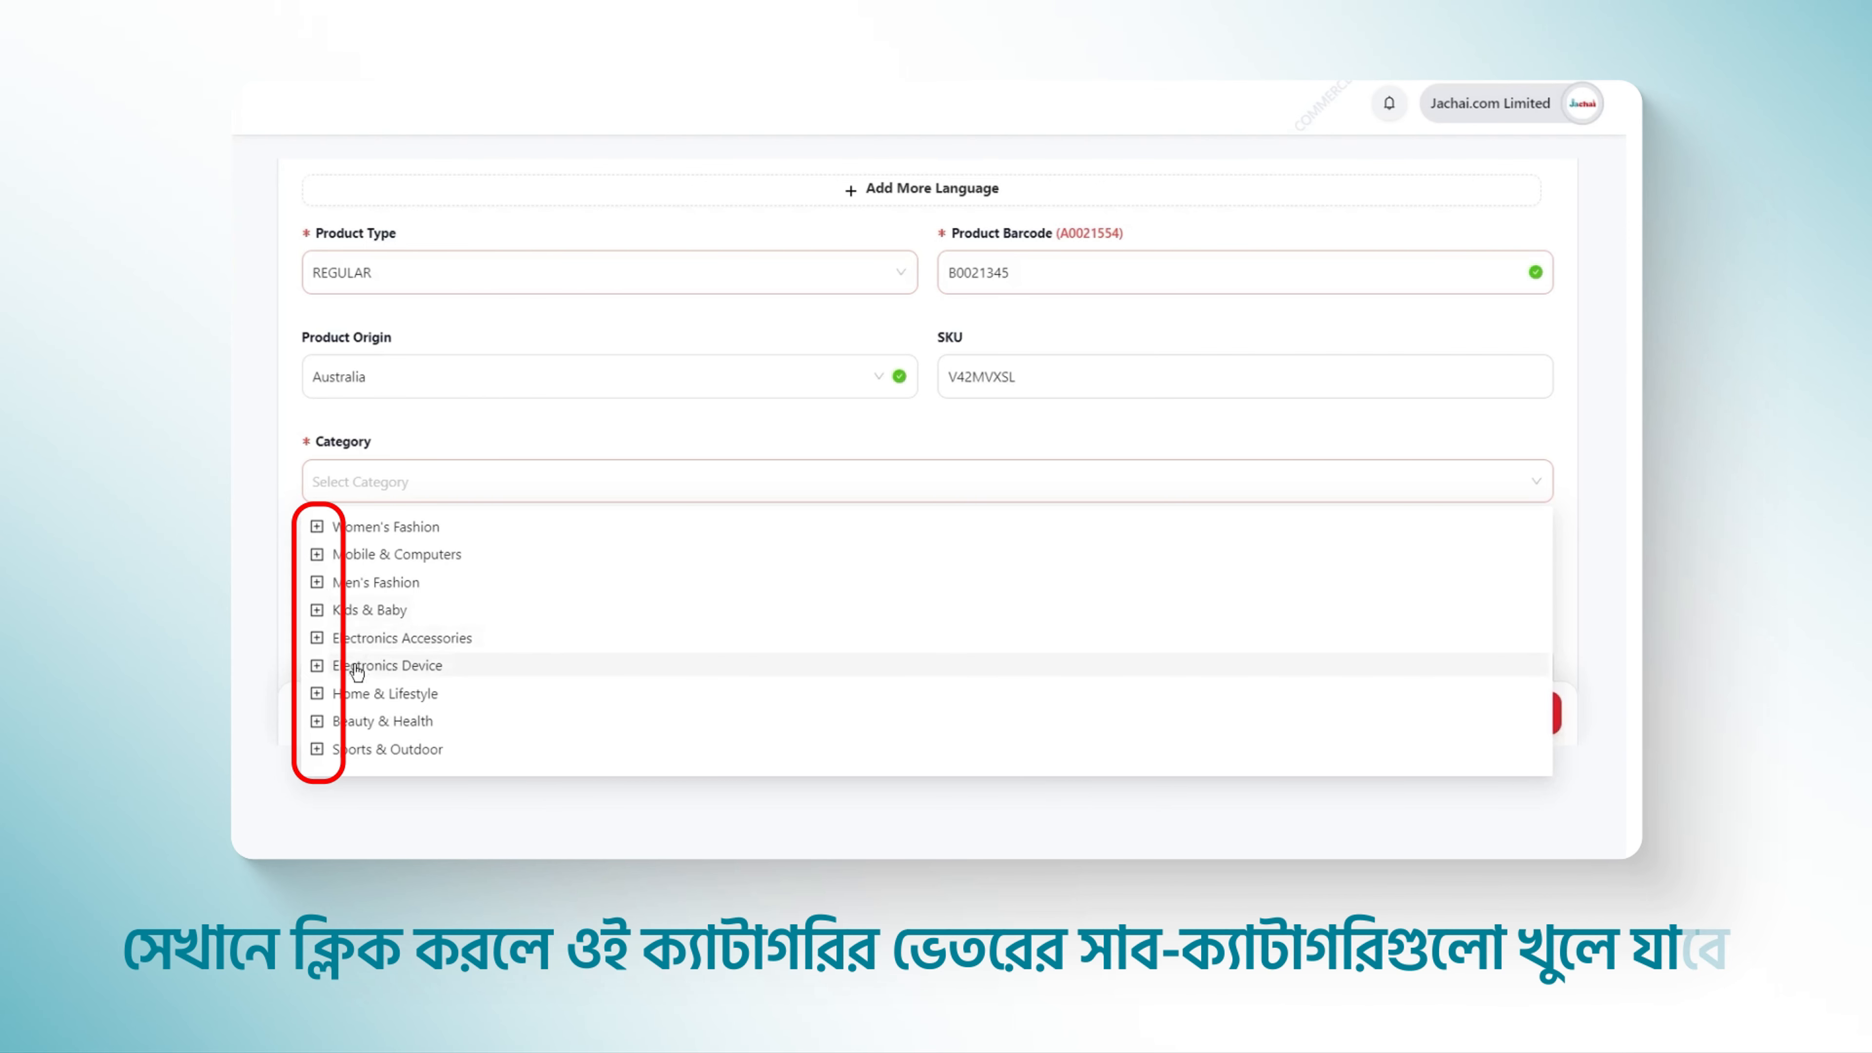
left_click(316, 554)
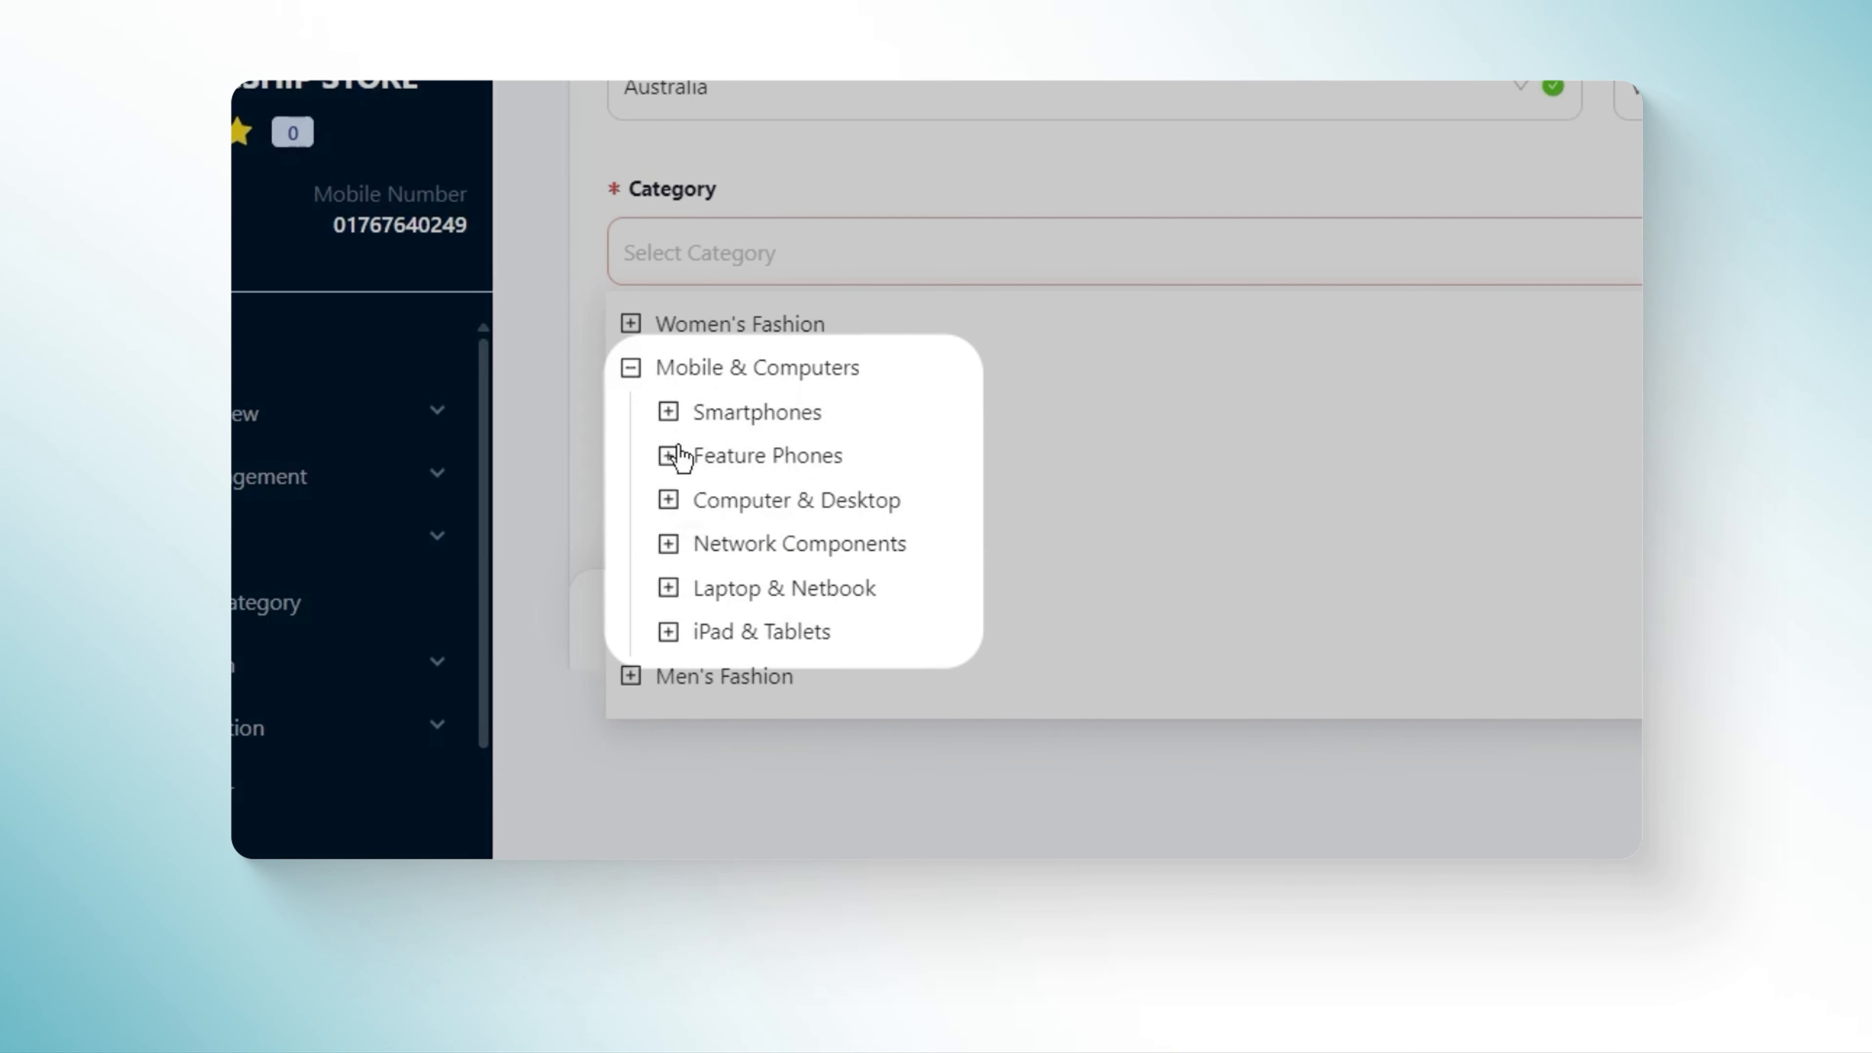
left_click(668, 413)
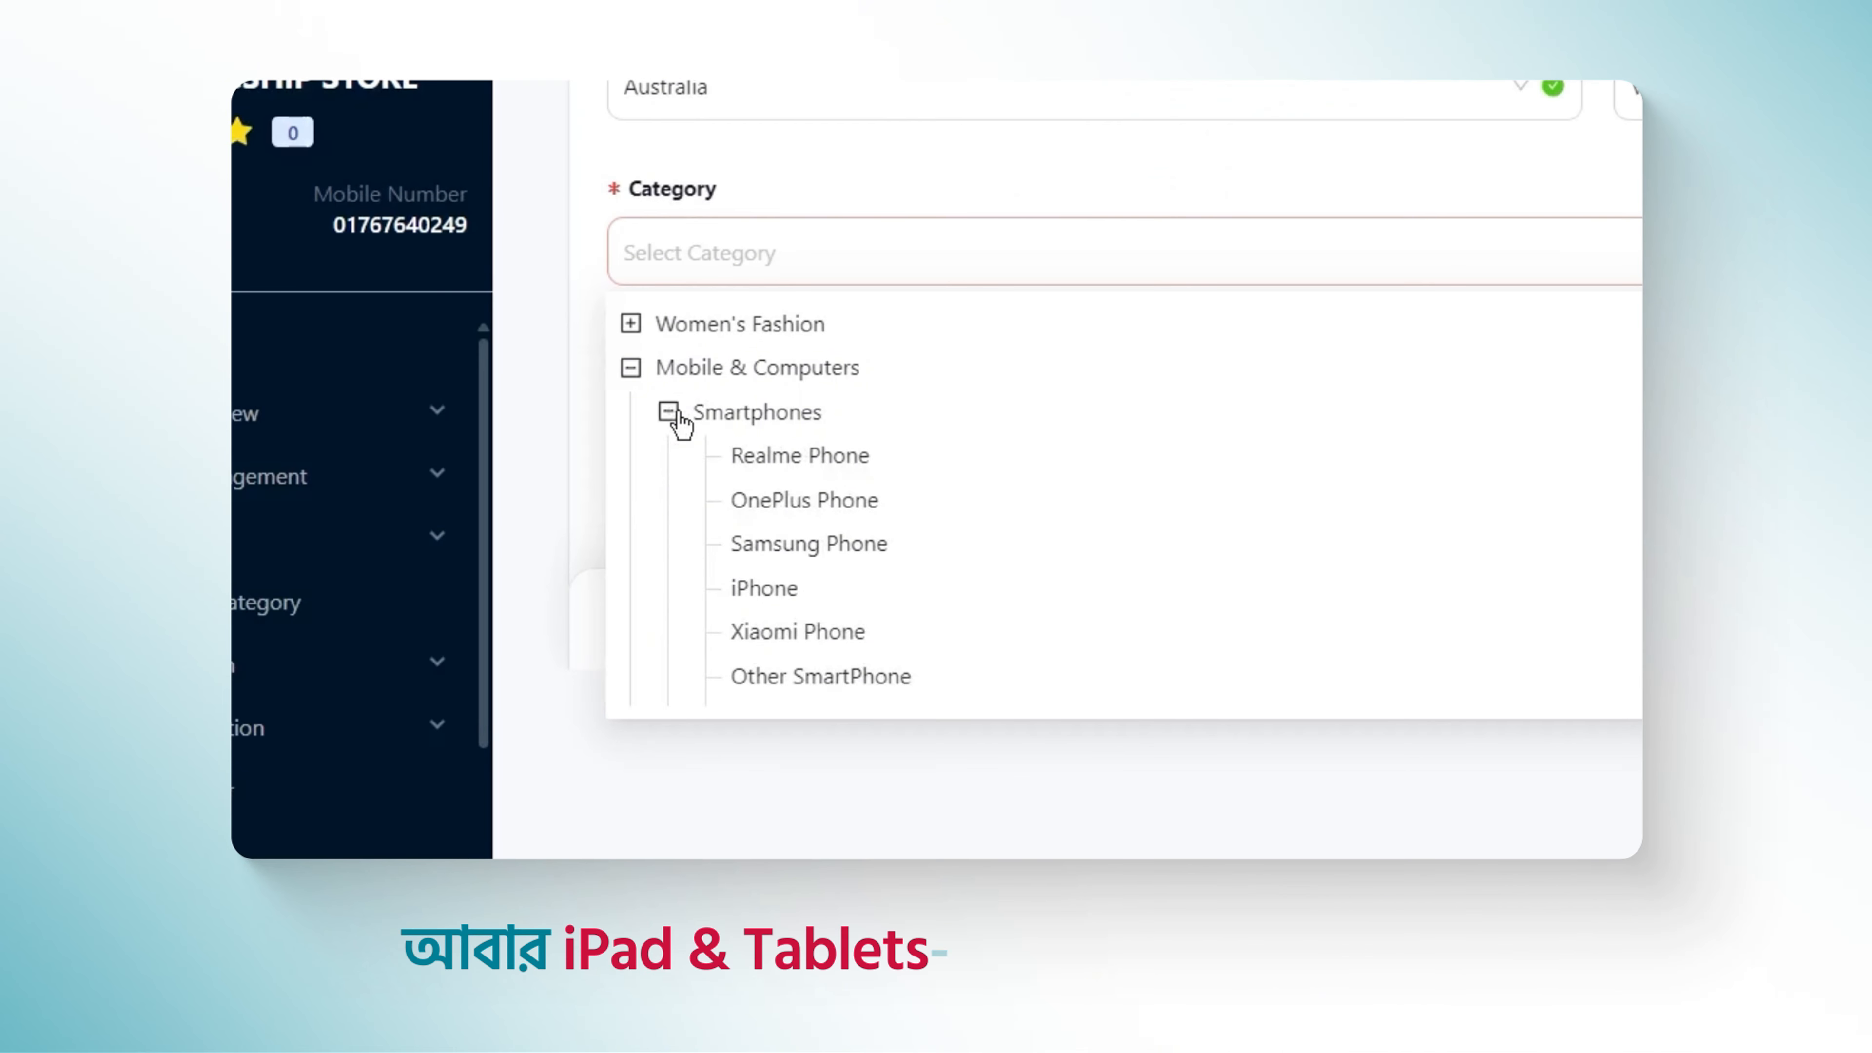
left_click(764, 594)
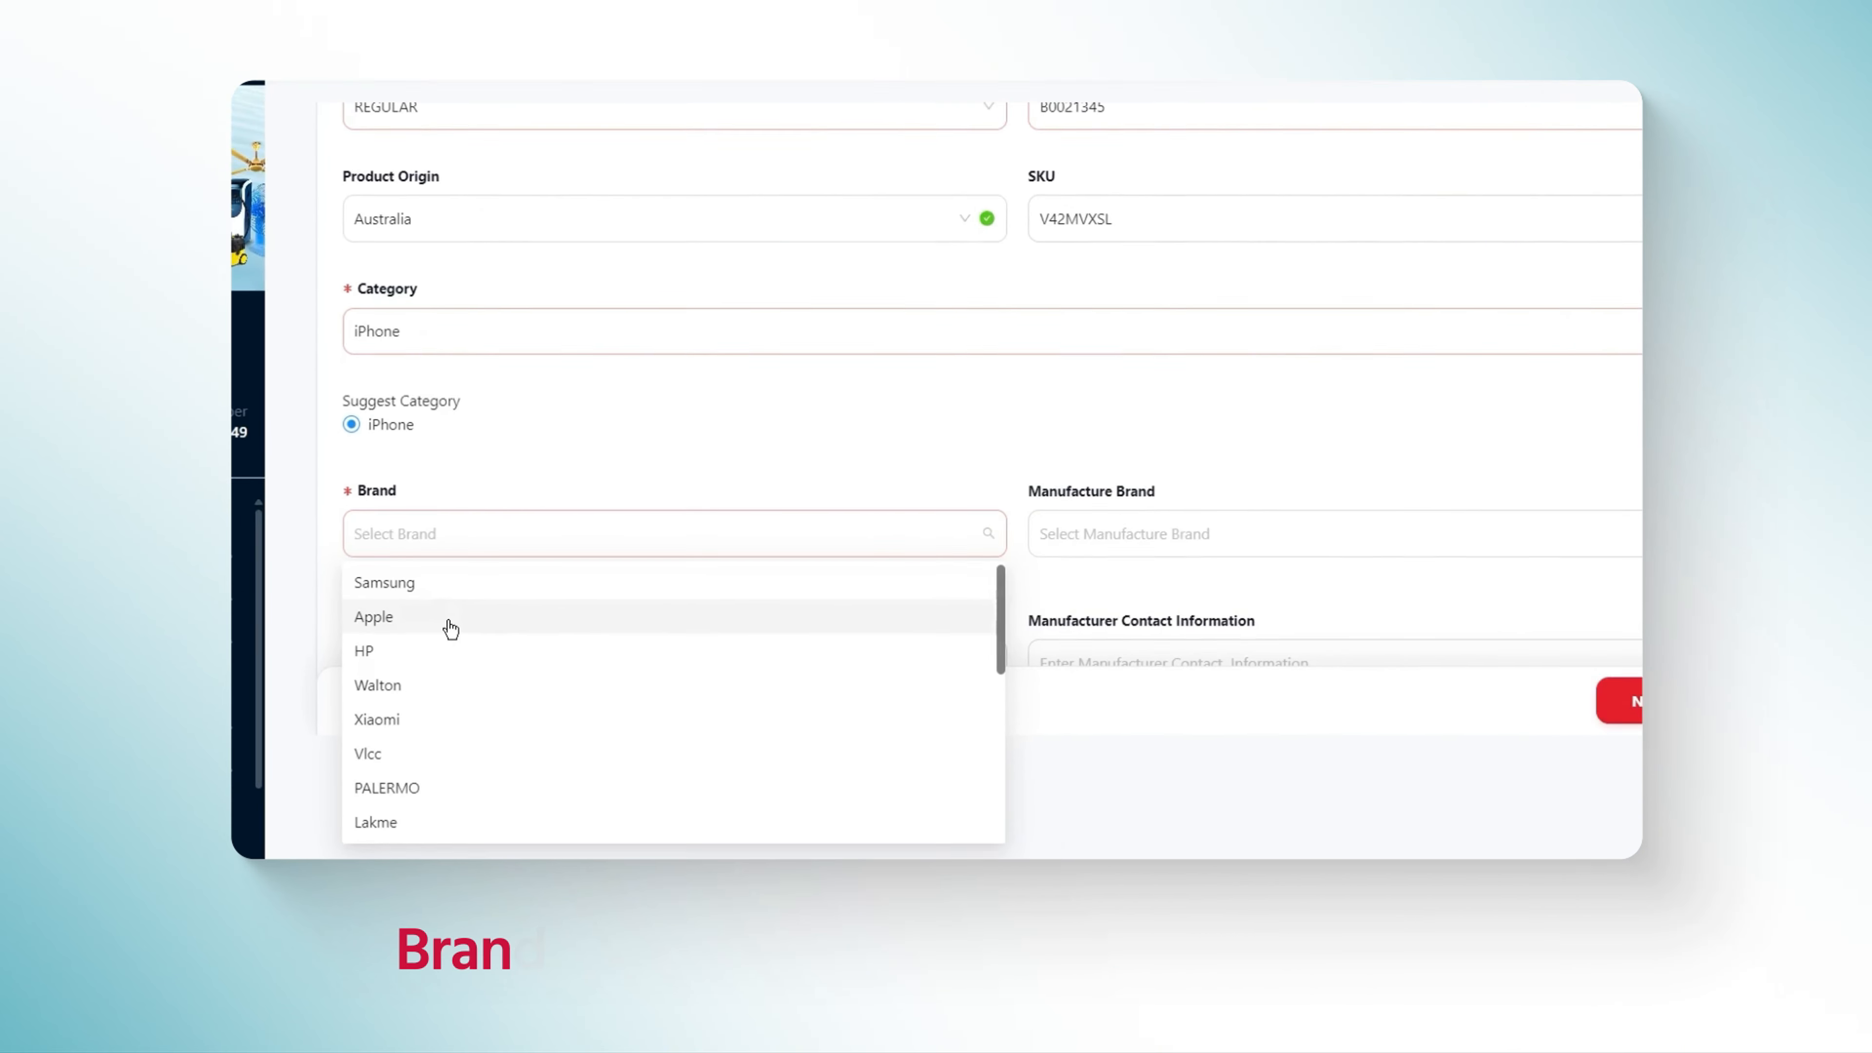
Step: Set the brand to Apple, leave the manufacturer fields empty and continue to the Image & Video stage
left_click(402, 640)
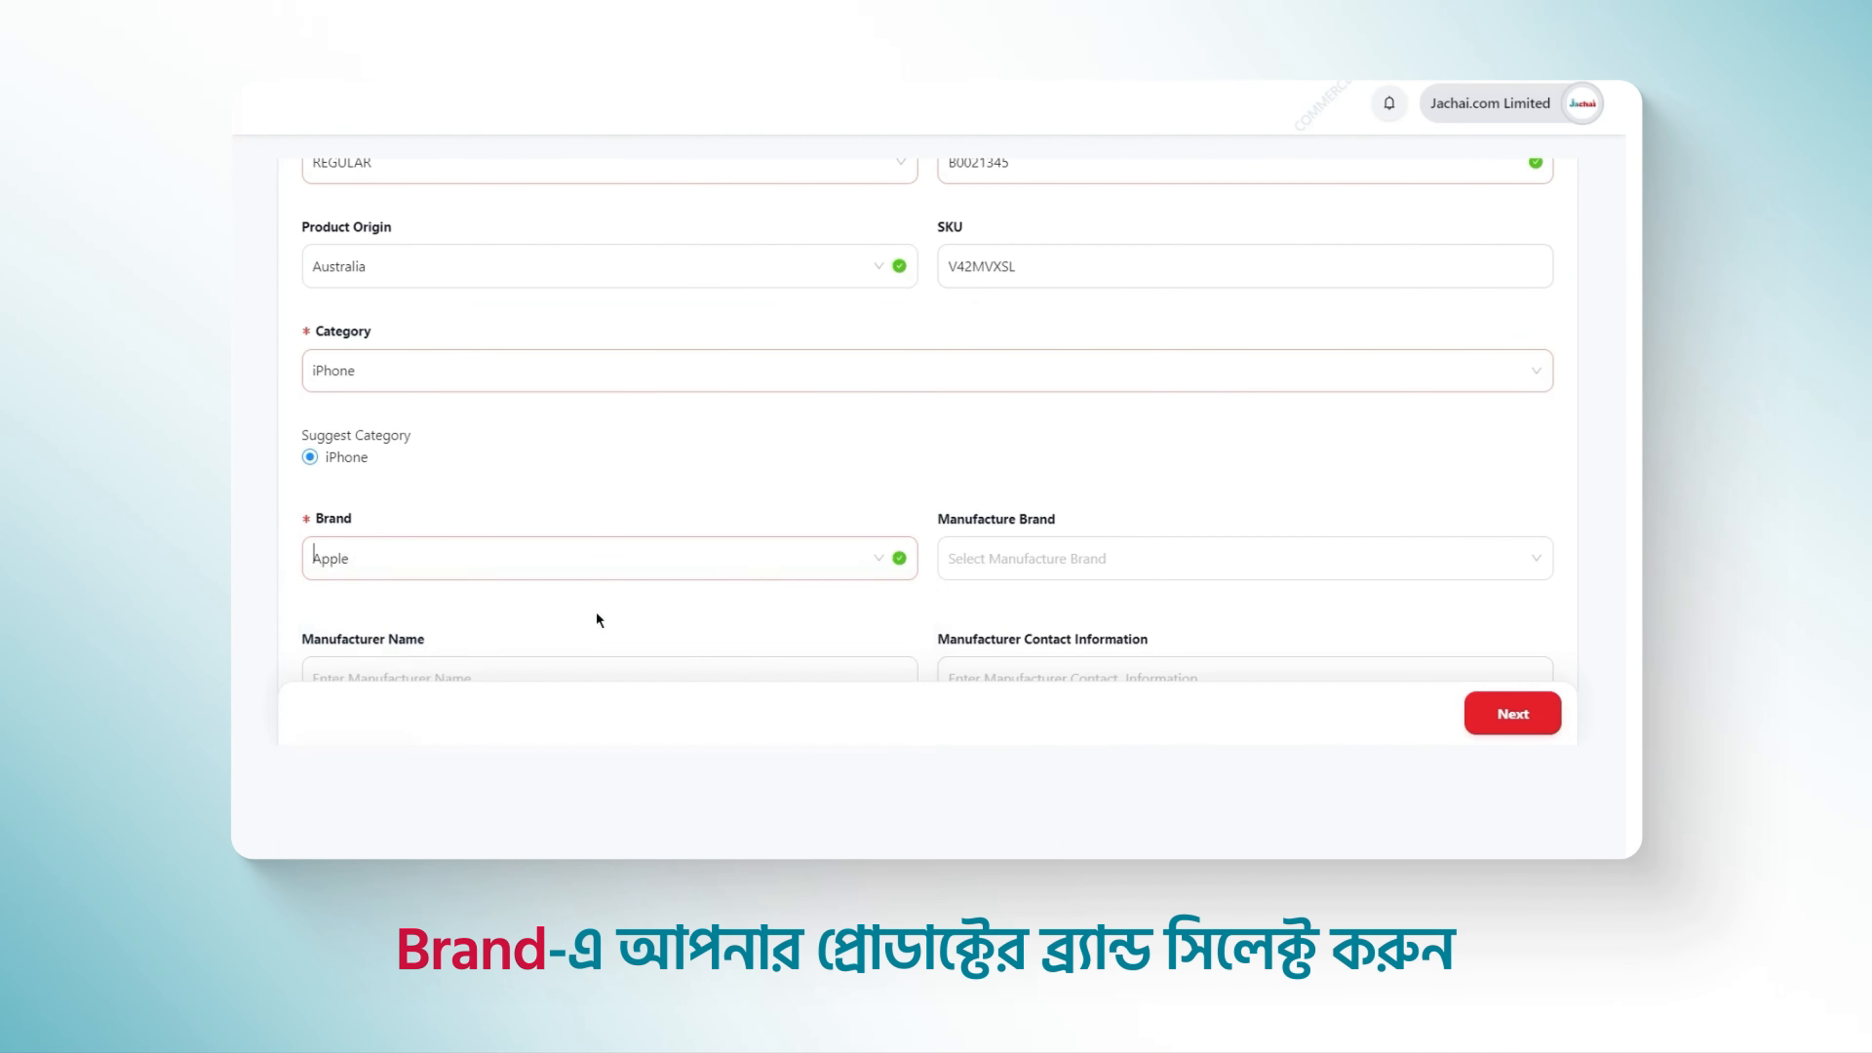
scroll(596, 612, "down", 2)
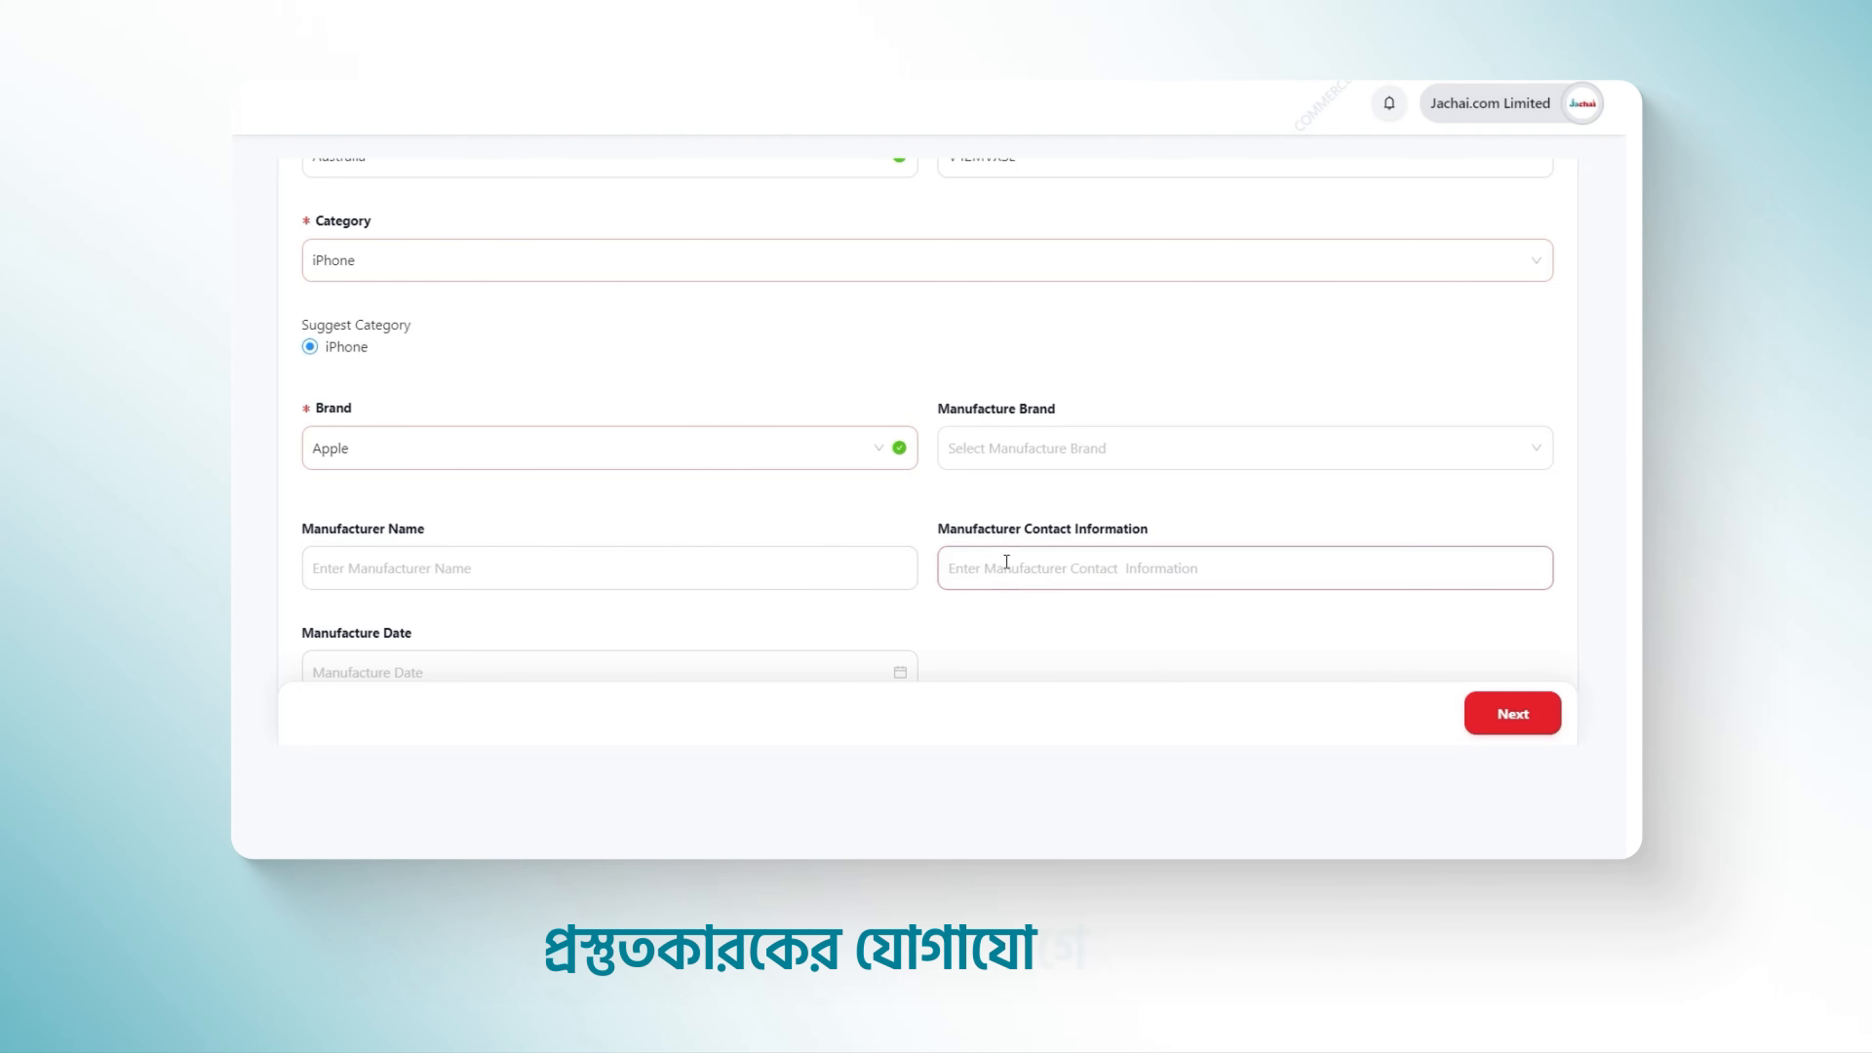
scroll(1007, 559, "down", 2)
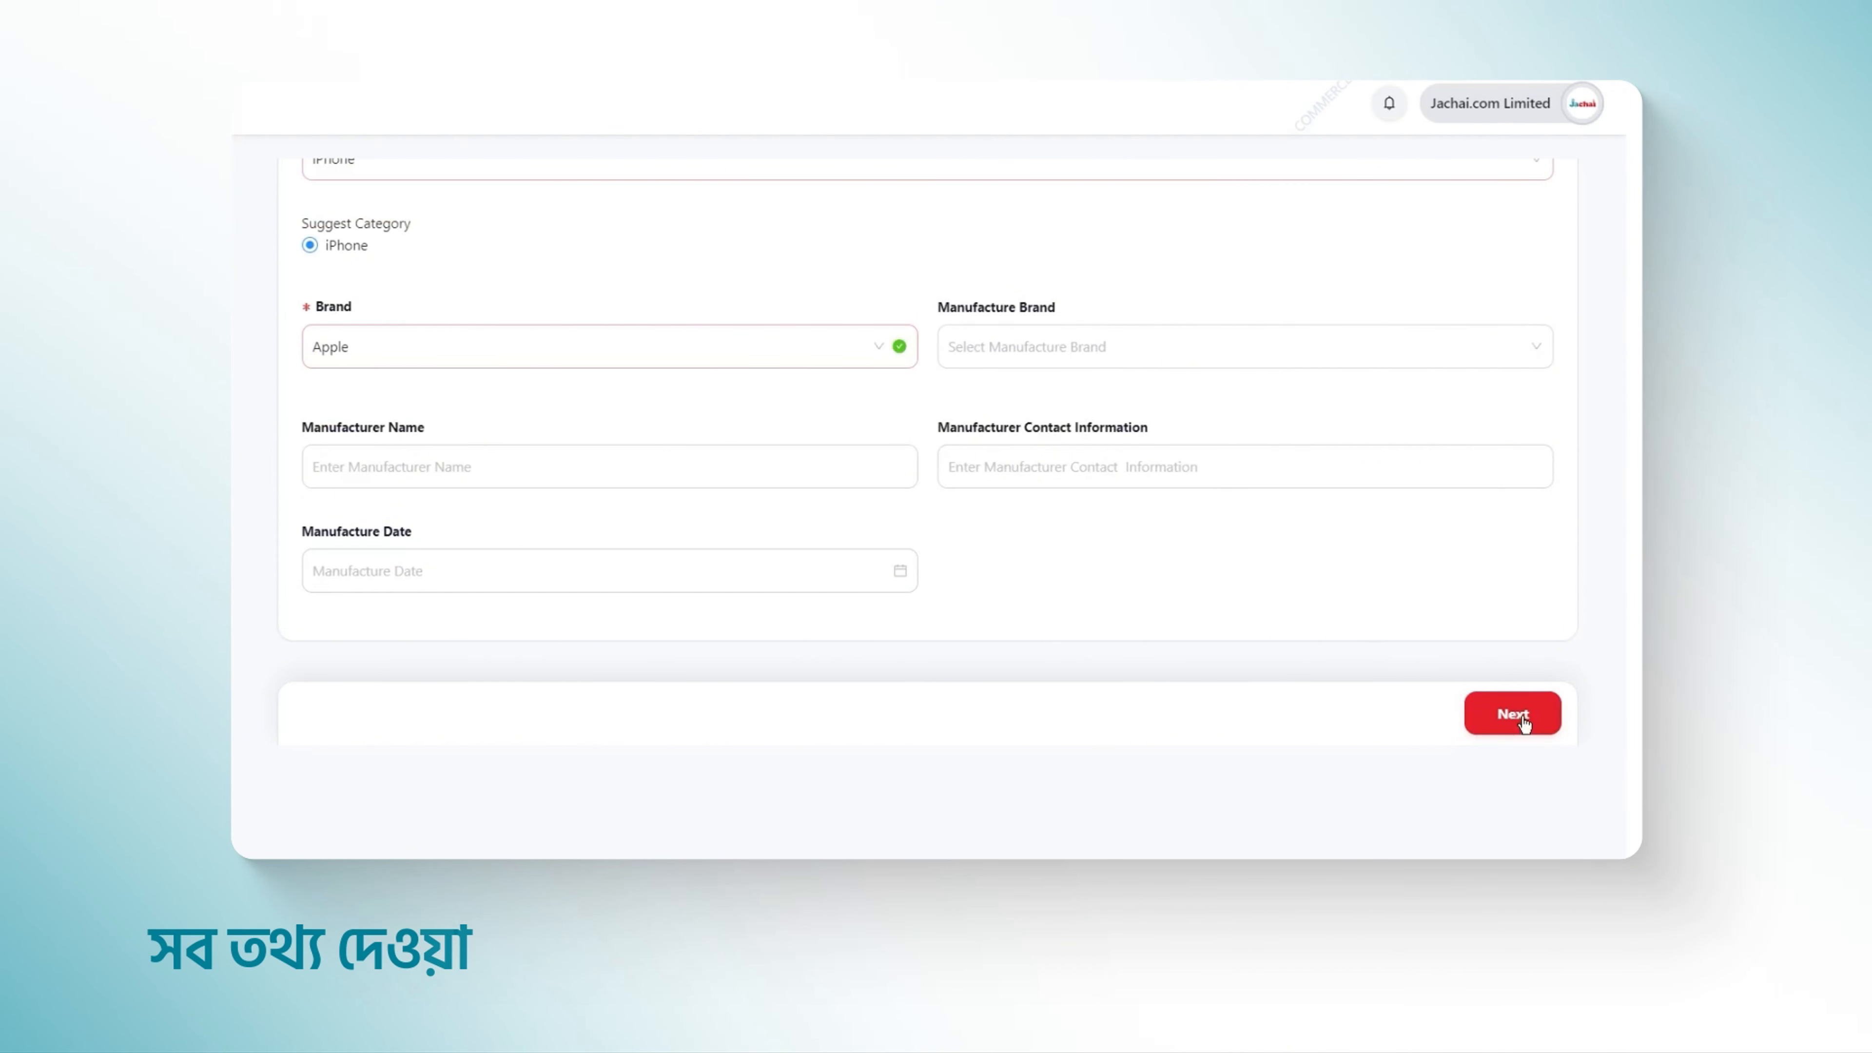
left_click(1370, 680)
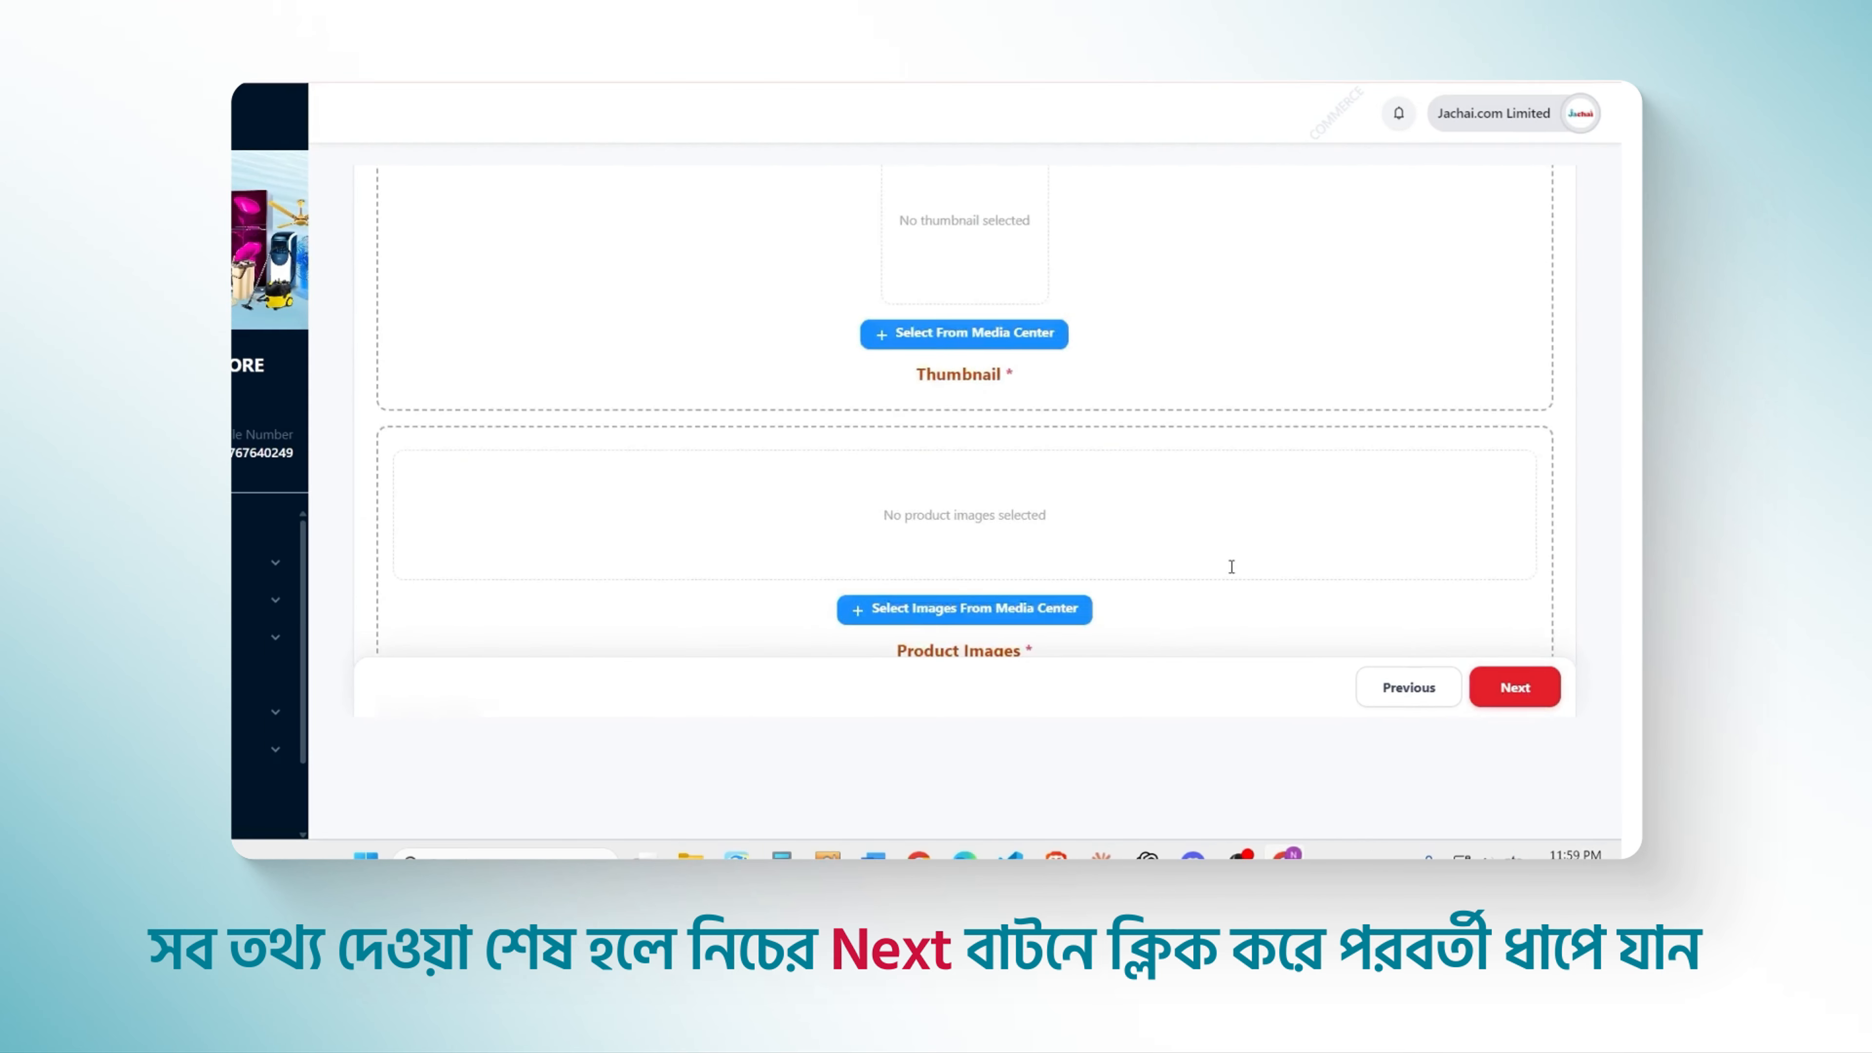
Step: Open the media library to choose the product's thumbnail image
scroll(1232, 566, "up", 1)
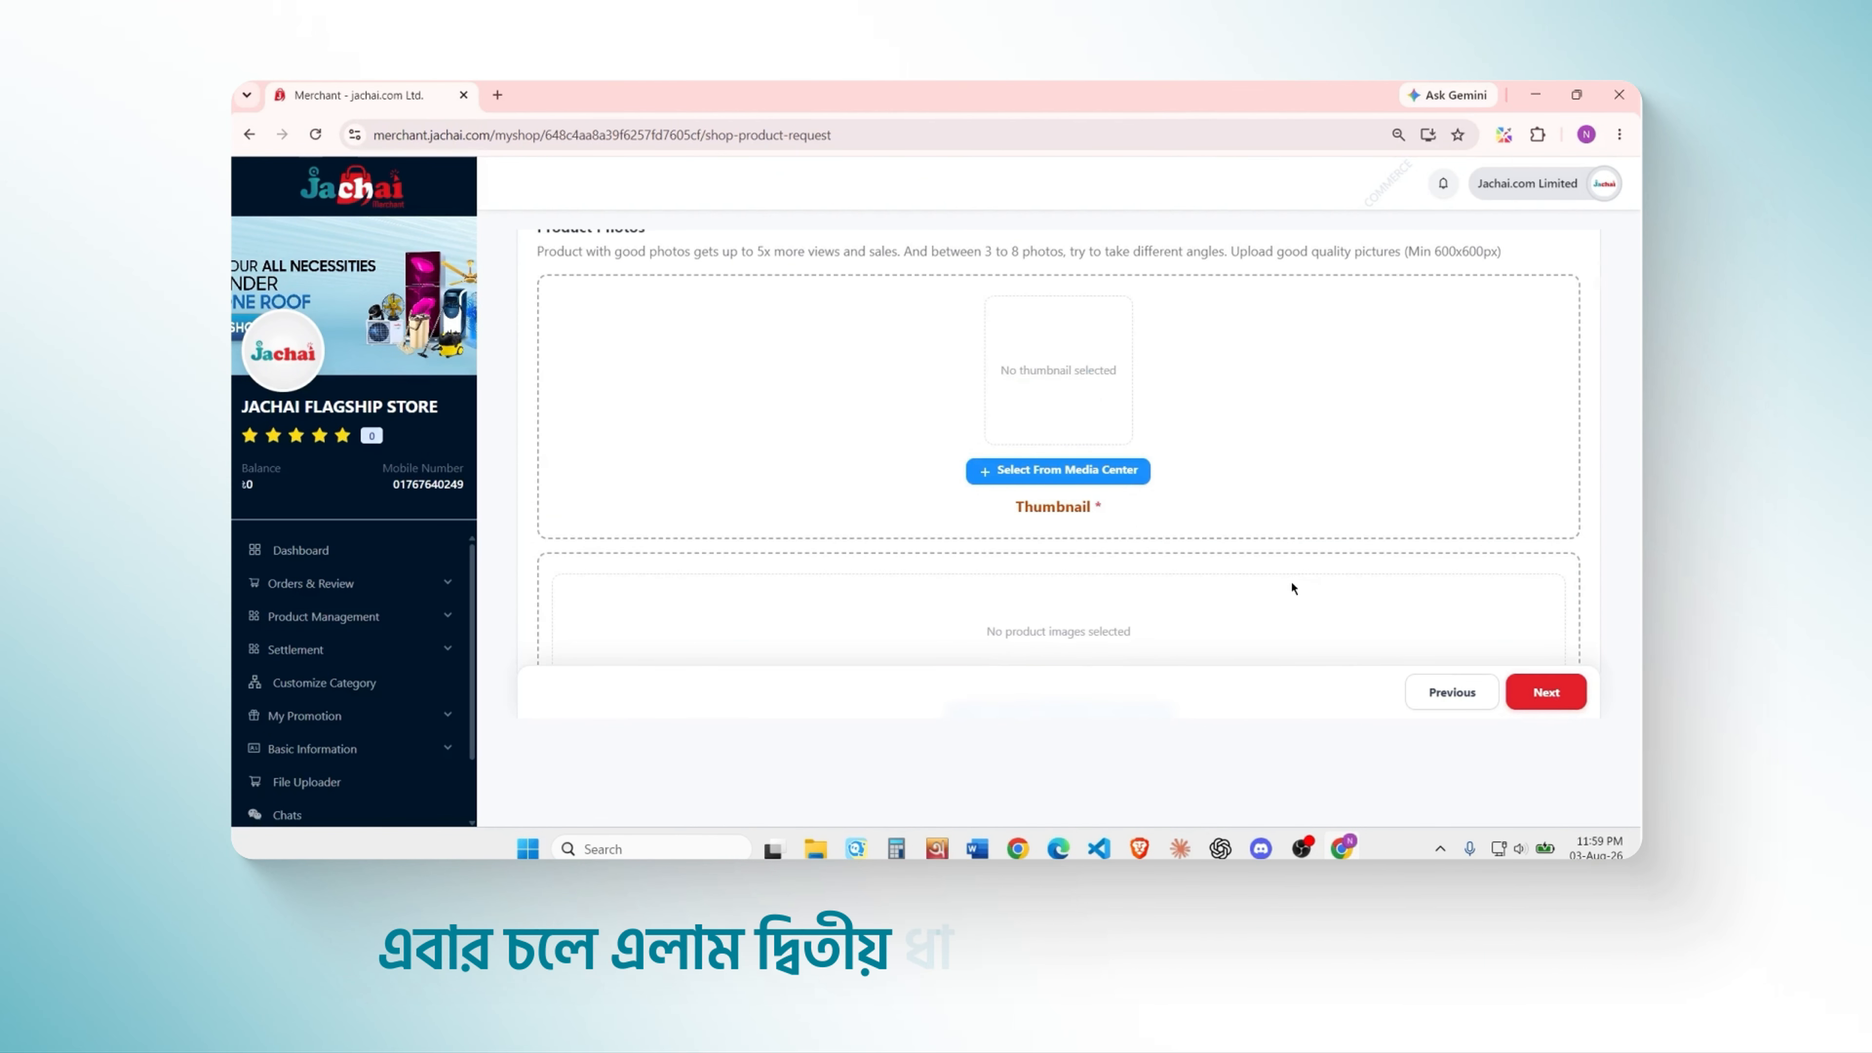
scroll(1230, 565, "up", 2)
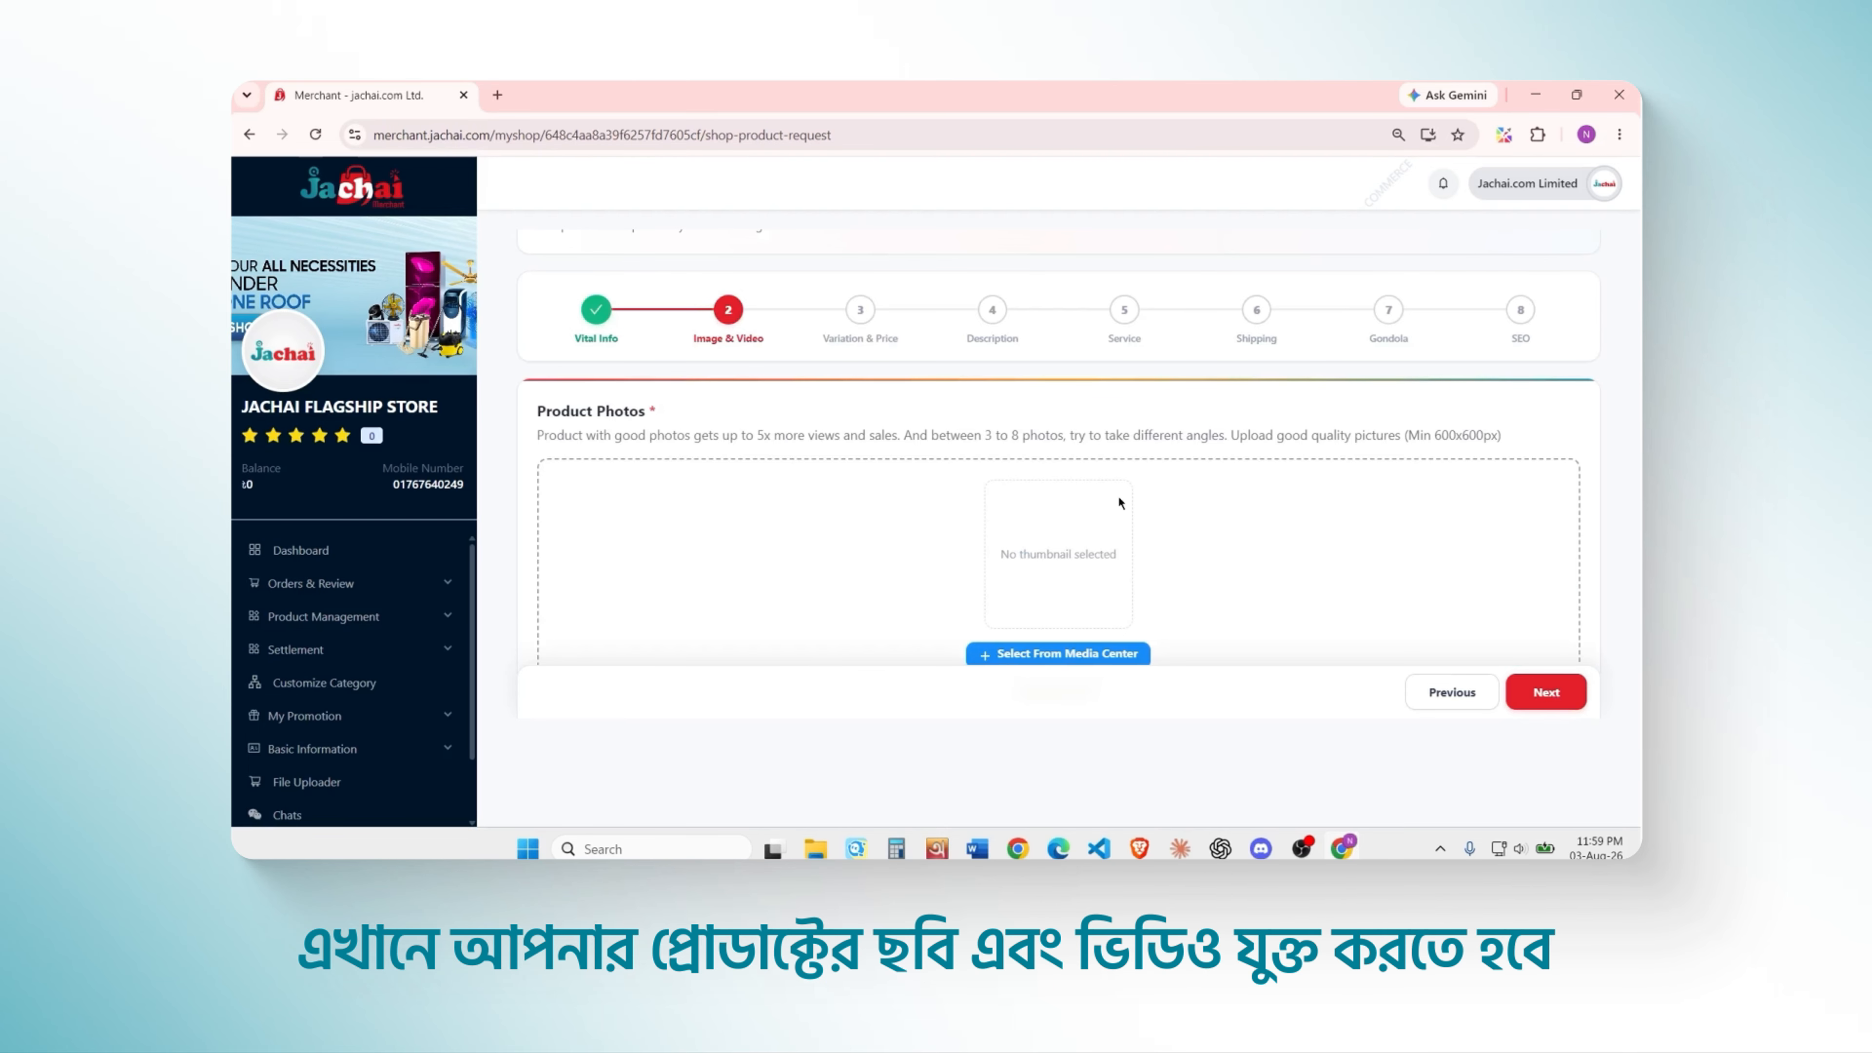
scroll(1117, 495, "down", 1)
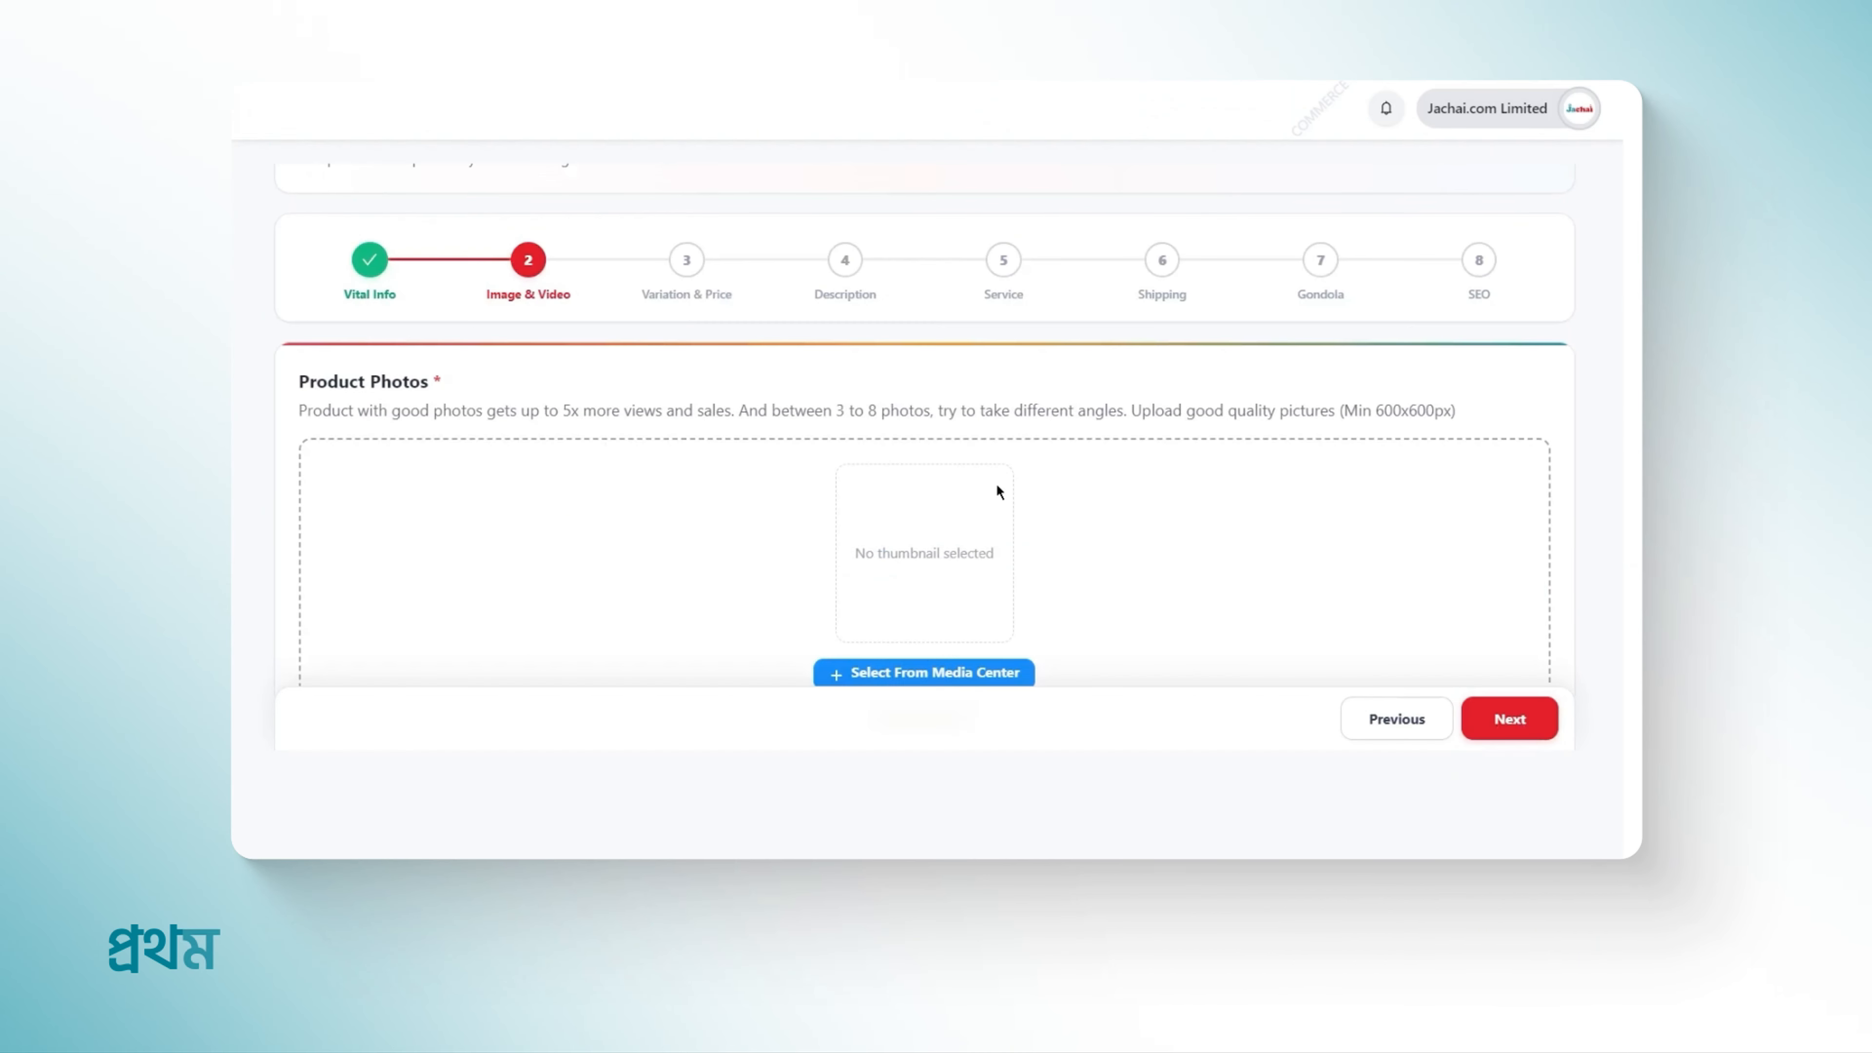
scroll(996, 483, "down", 2)
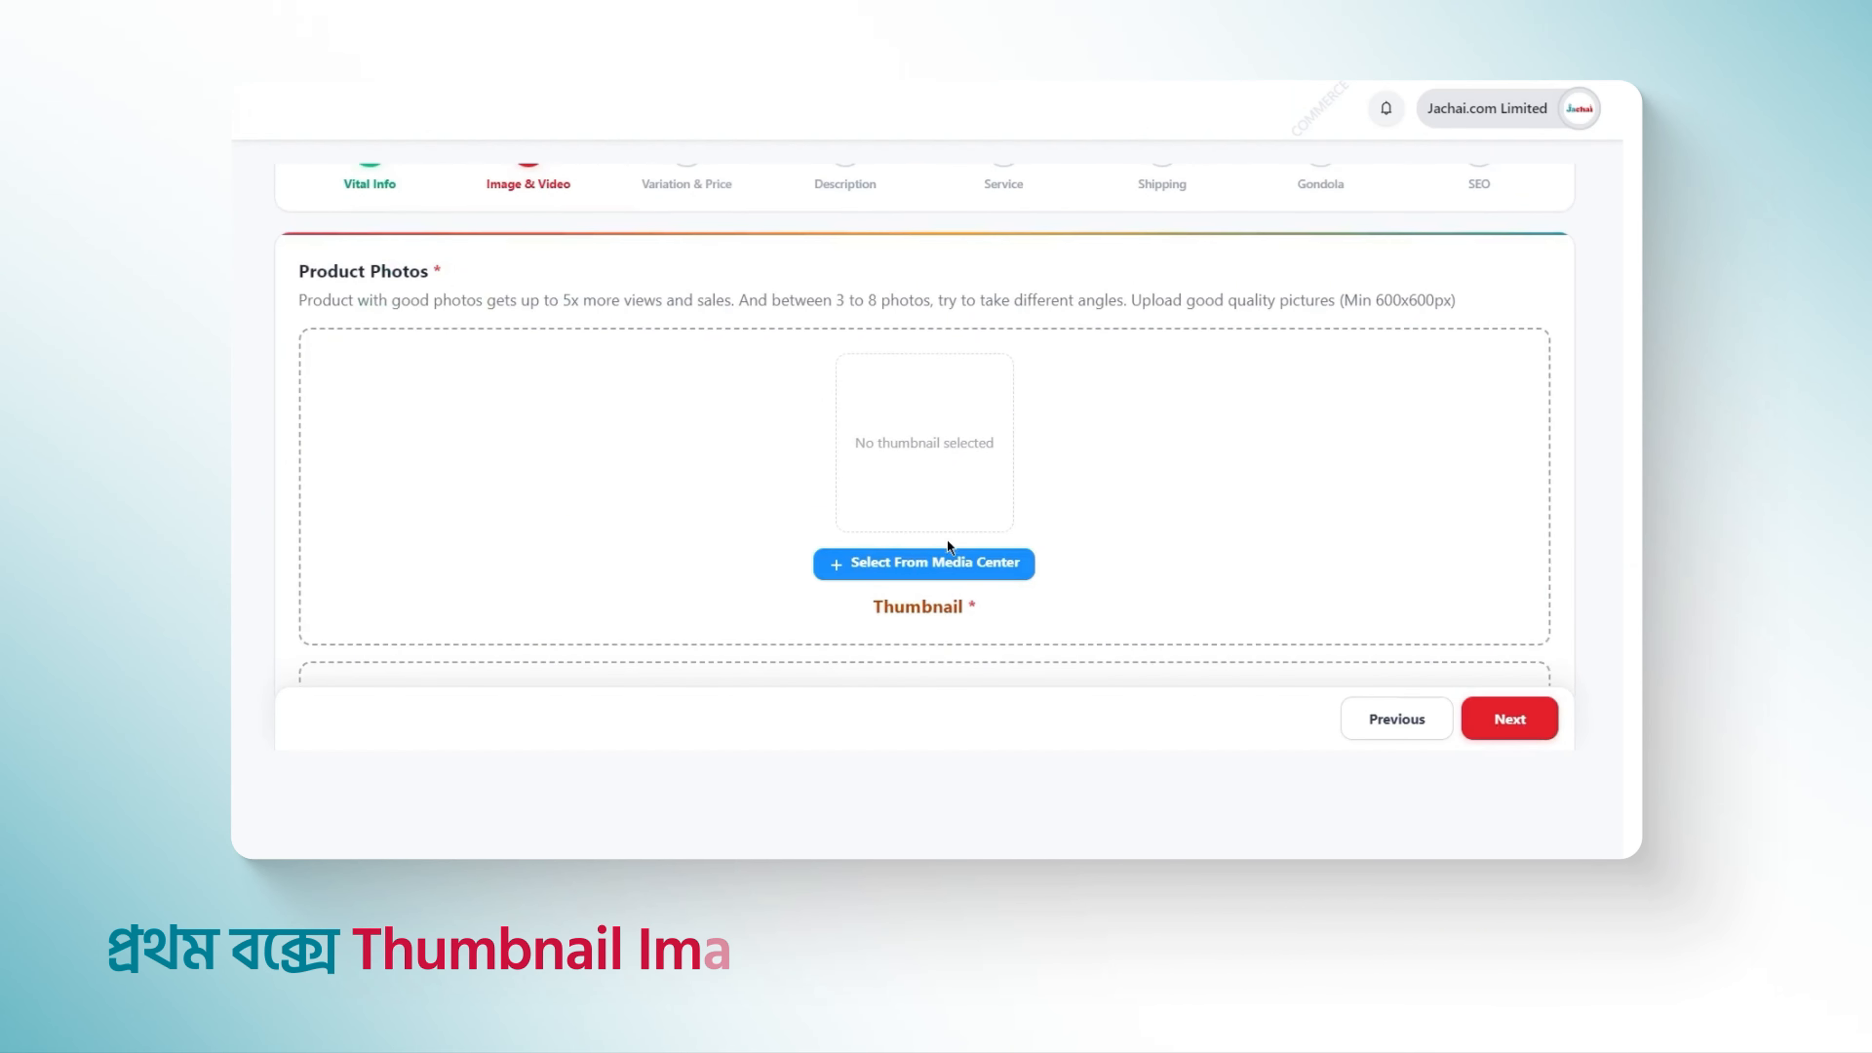
left_click(937, 582)
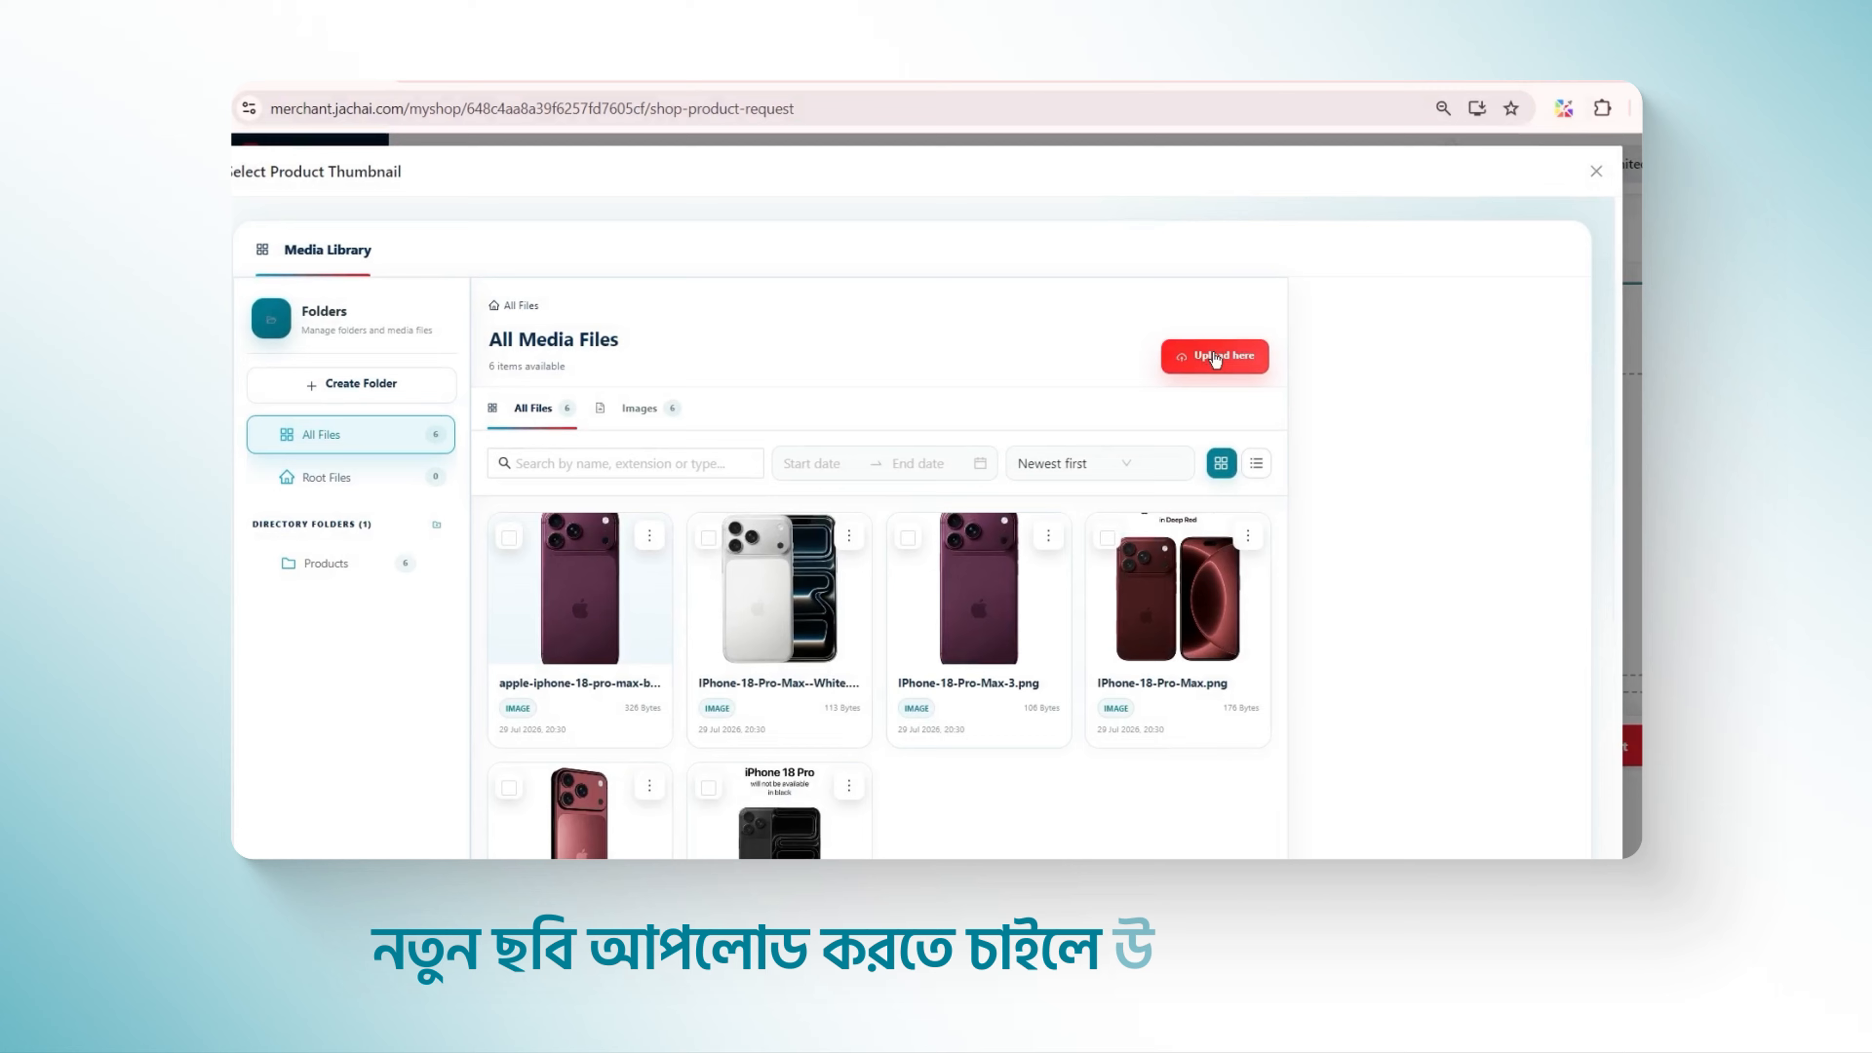
left_click(1215, 357)
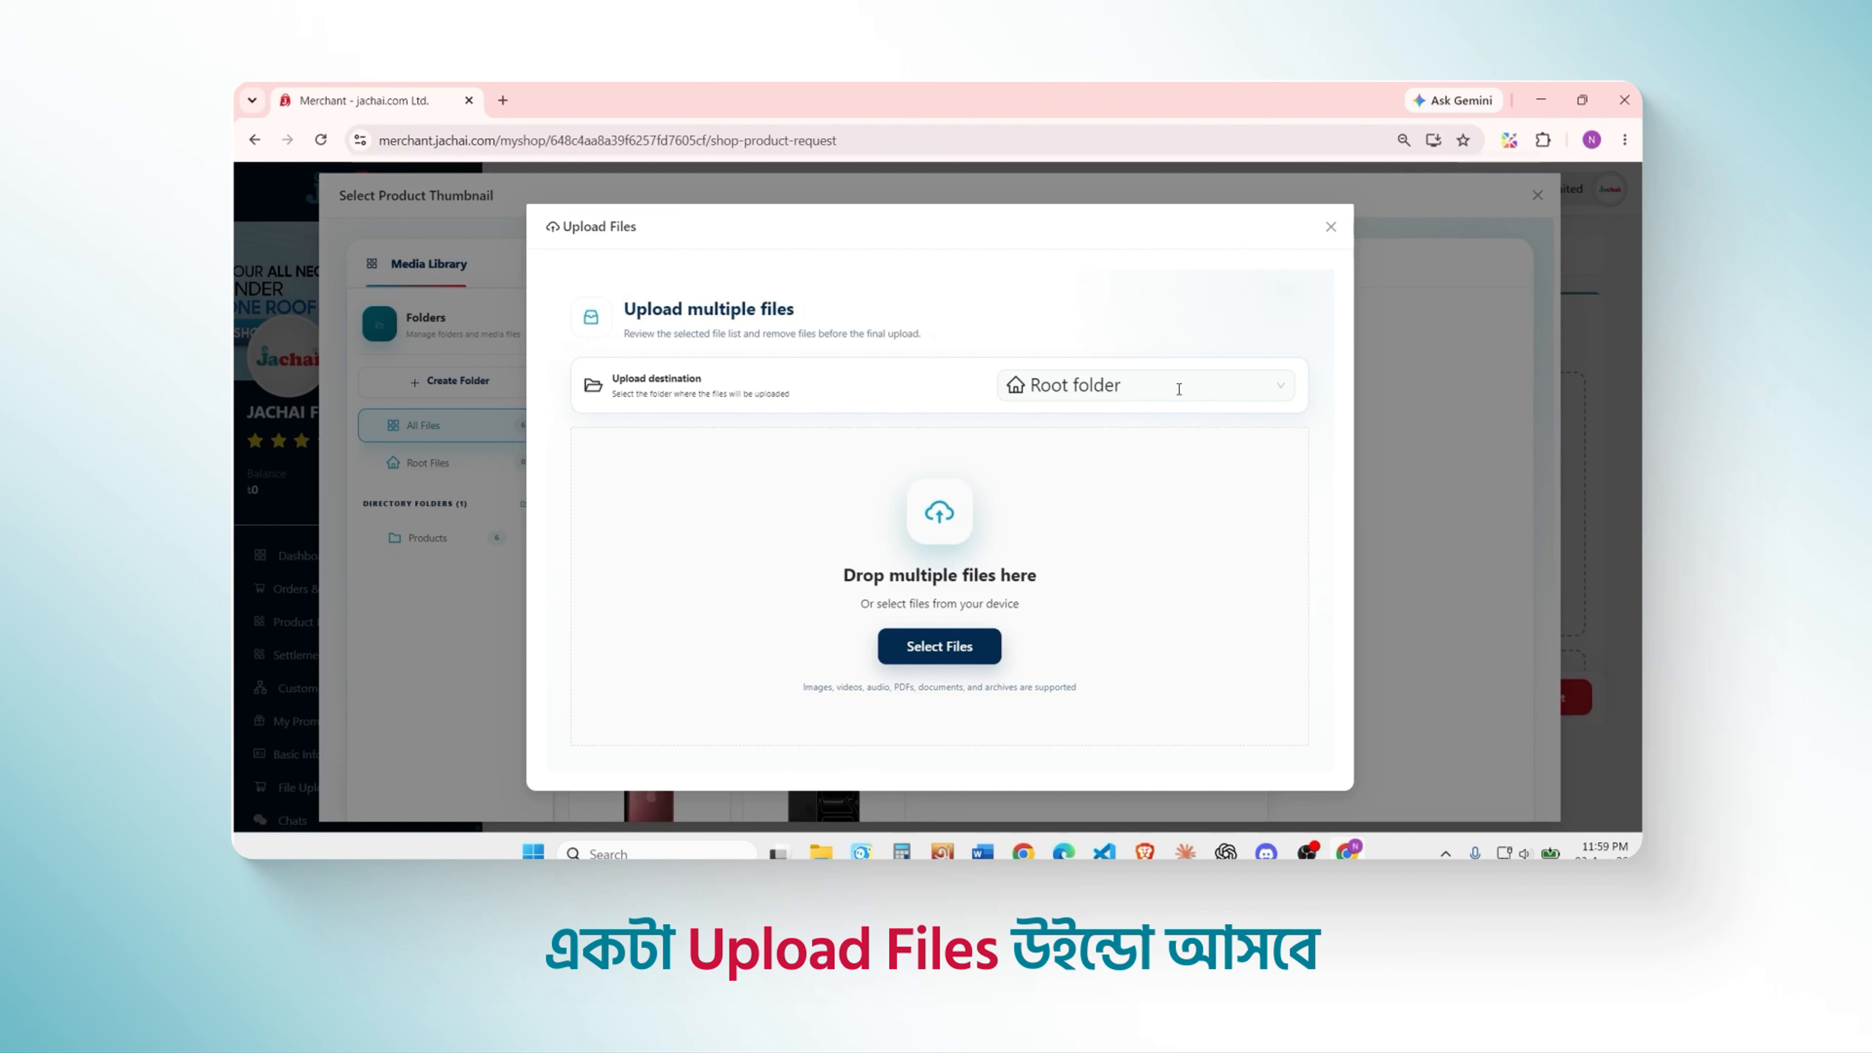
left_click(1178, 389)
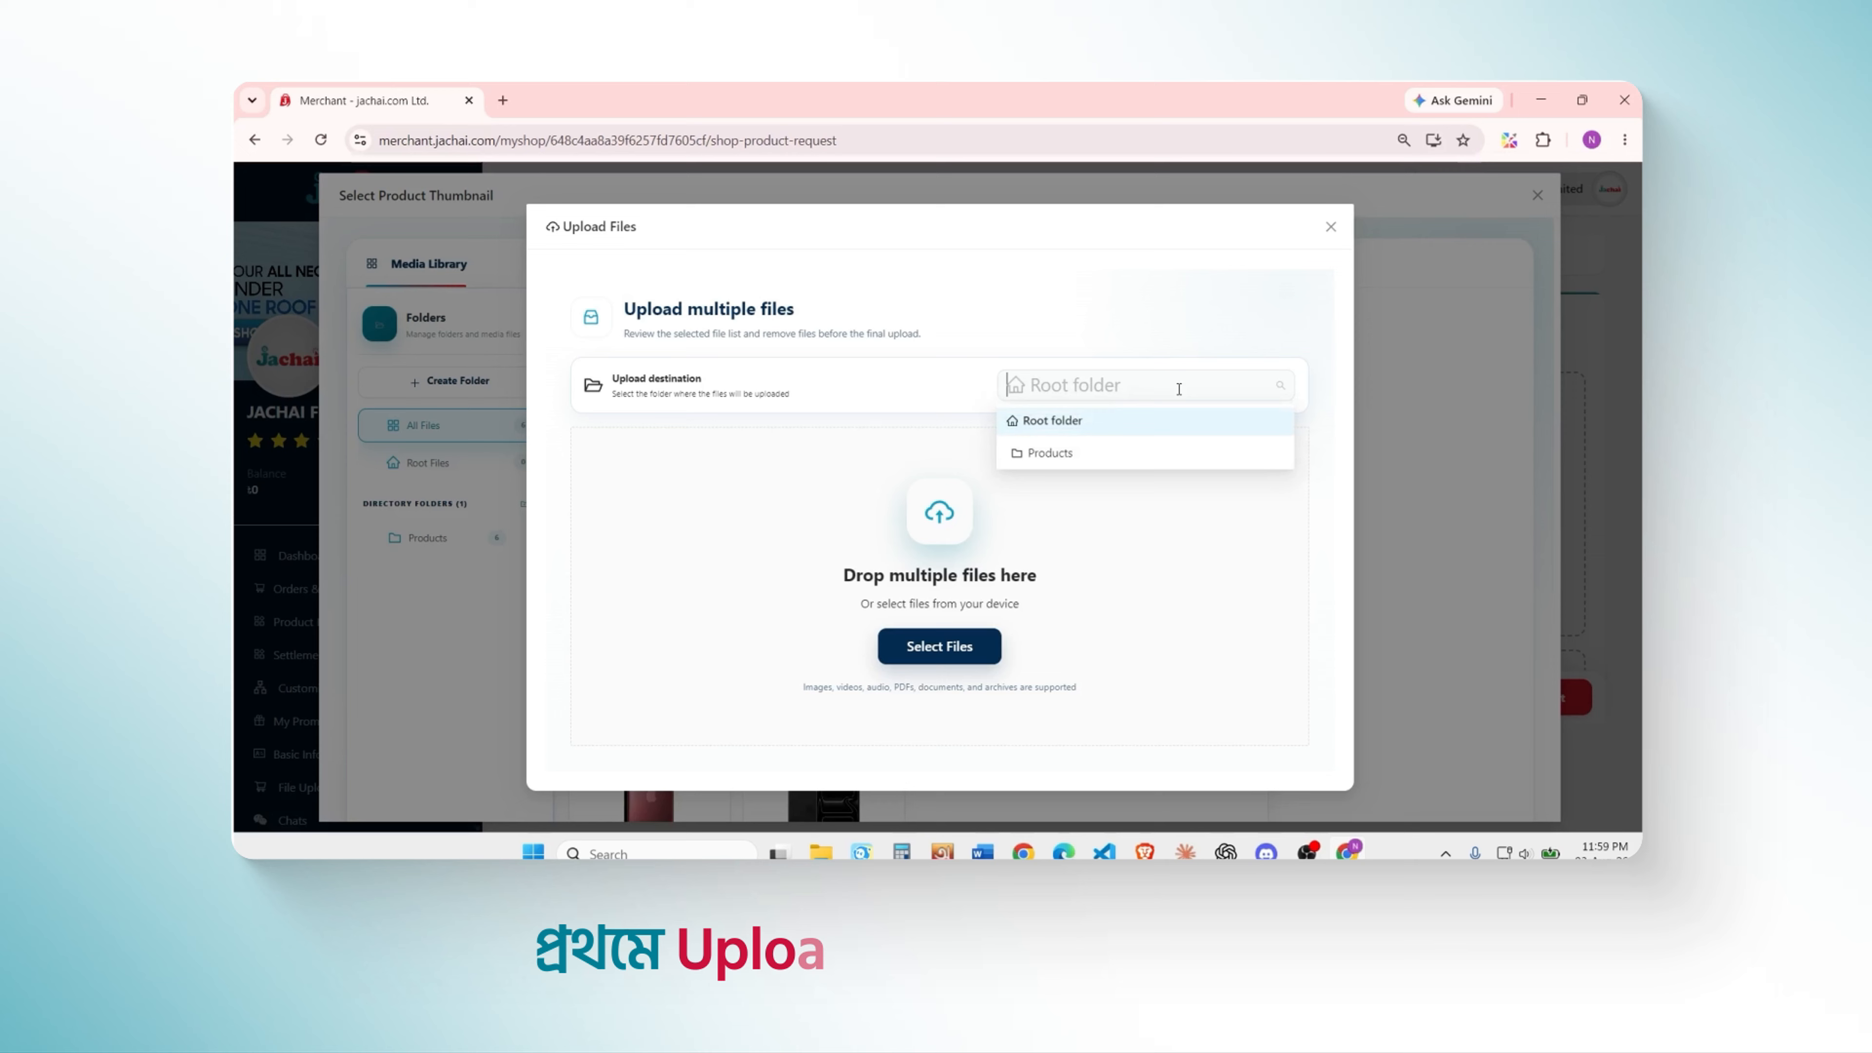
left_click(1124, 463)
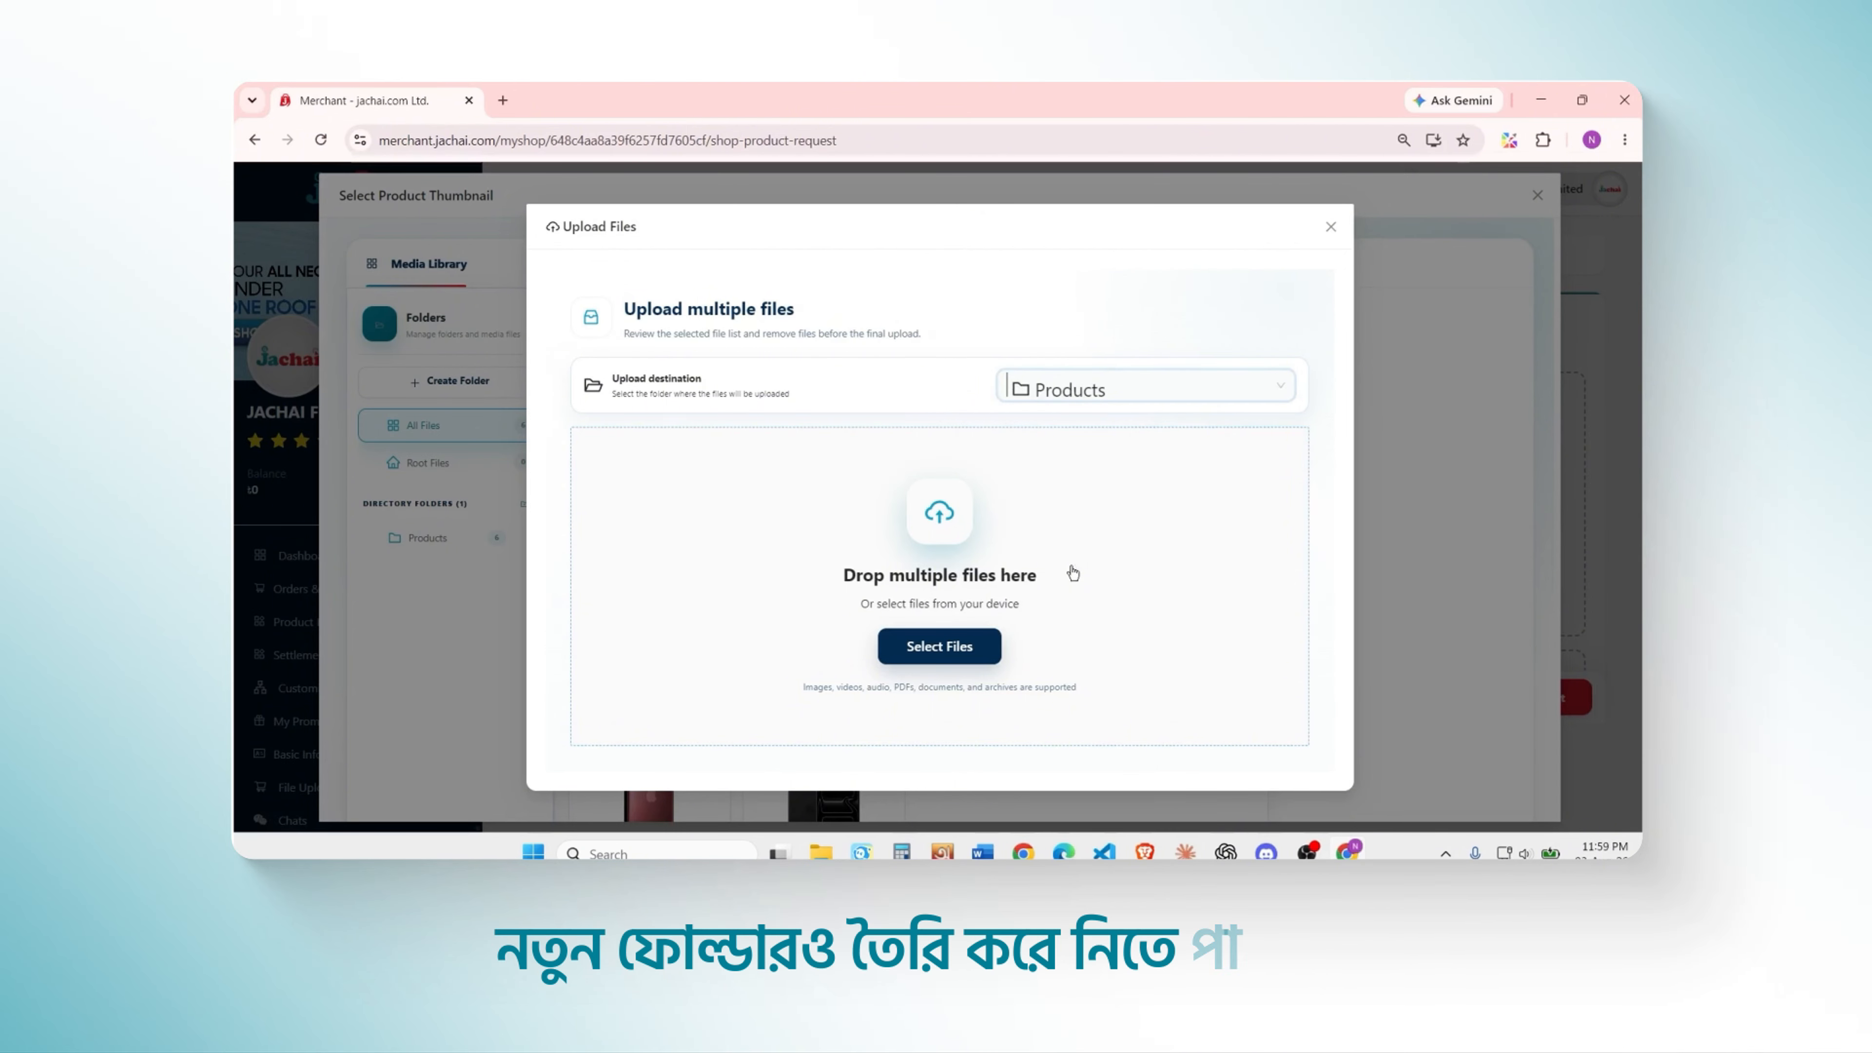
left_click(967, 657)
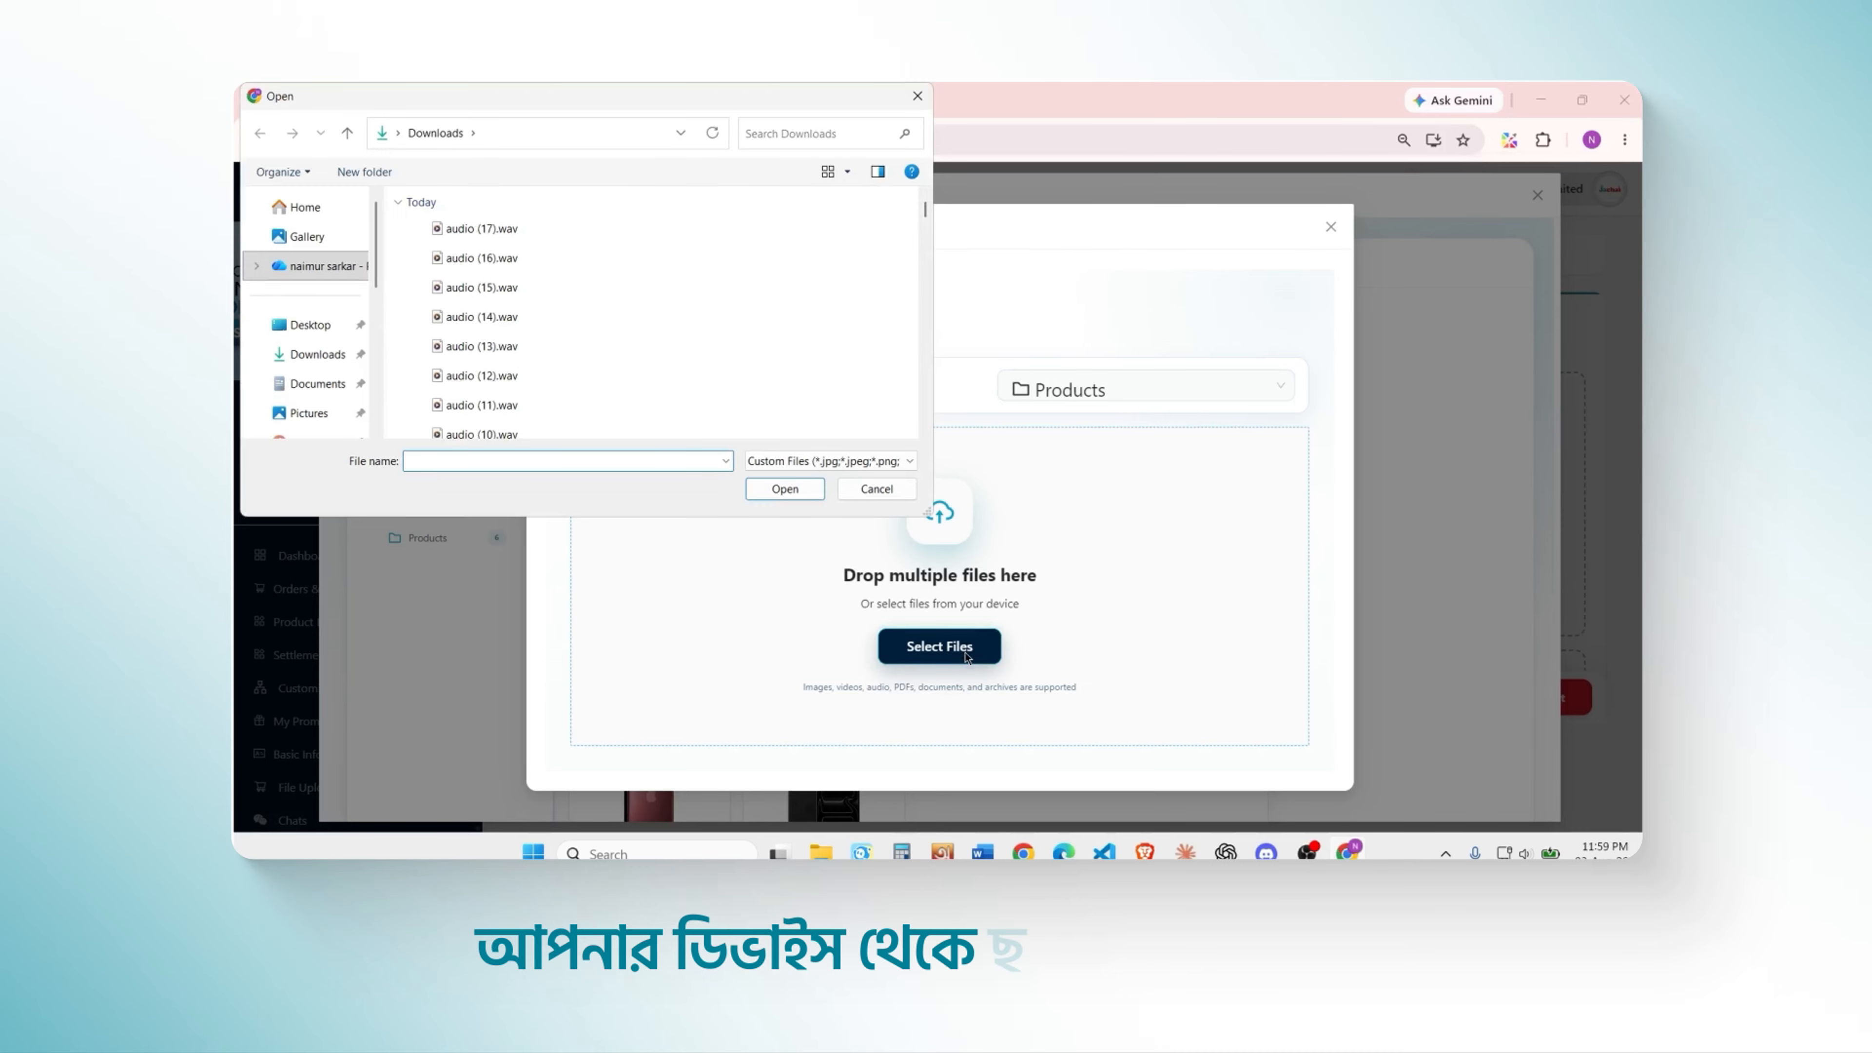
scroll(501, 354, "down", 10)
left_click(555, 373)
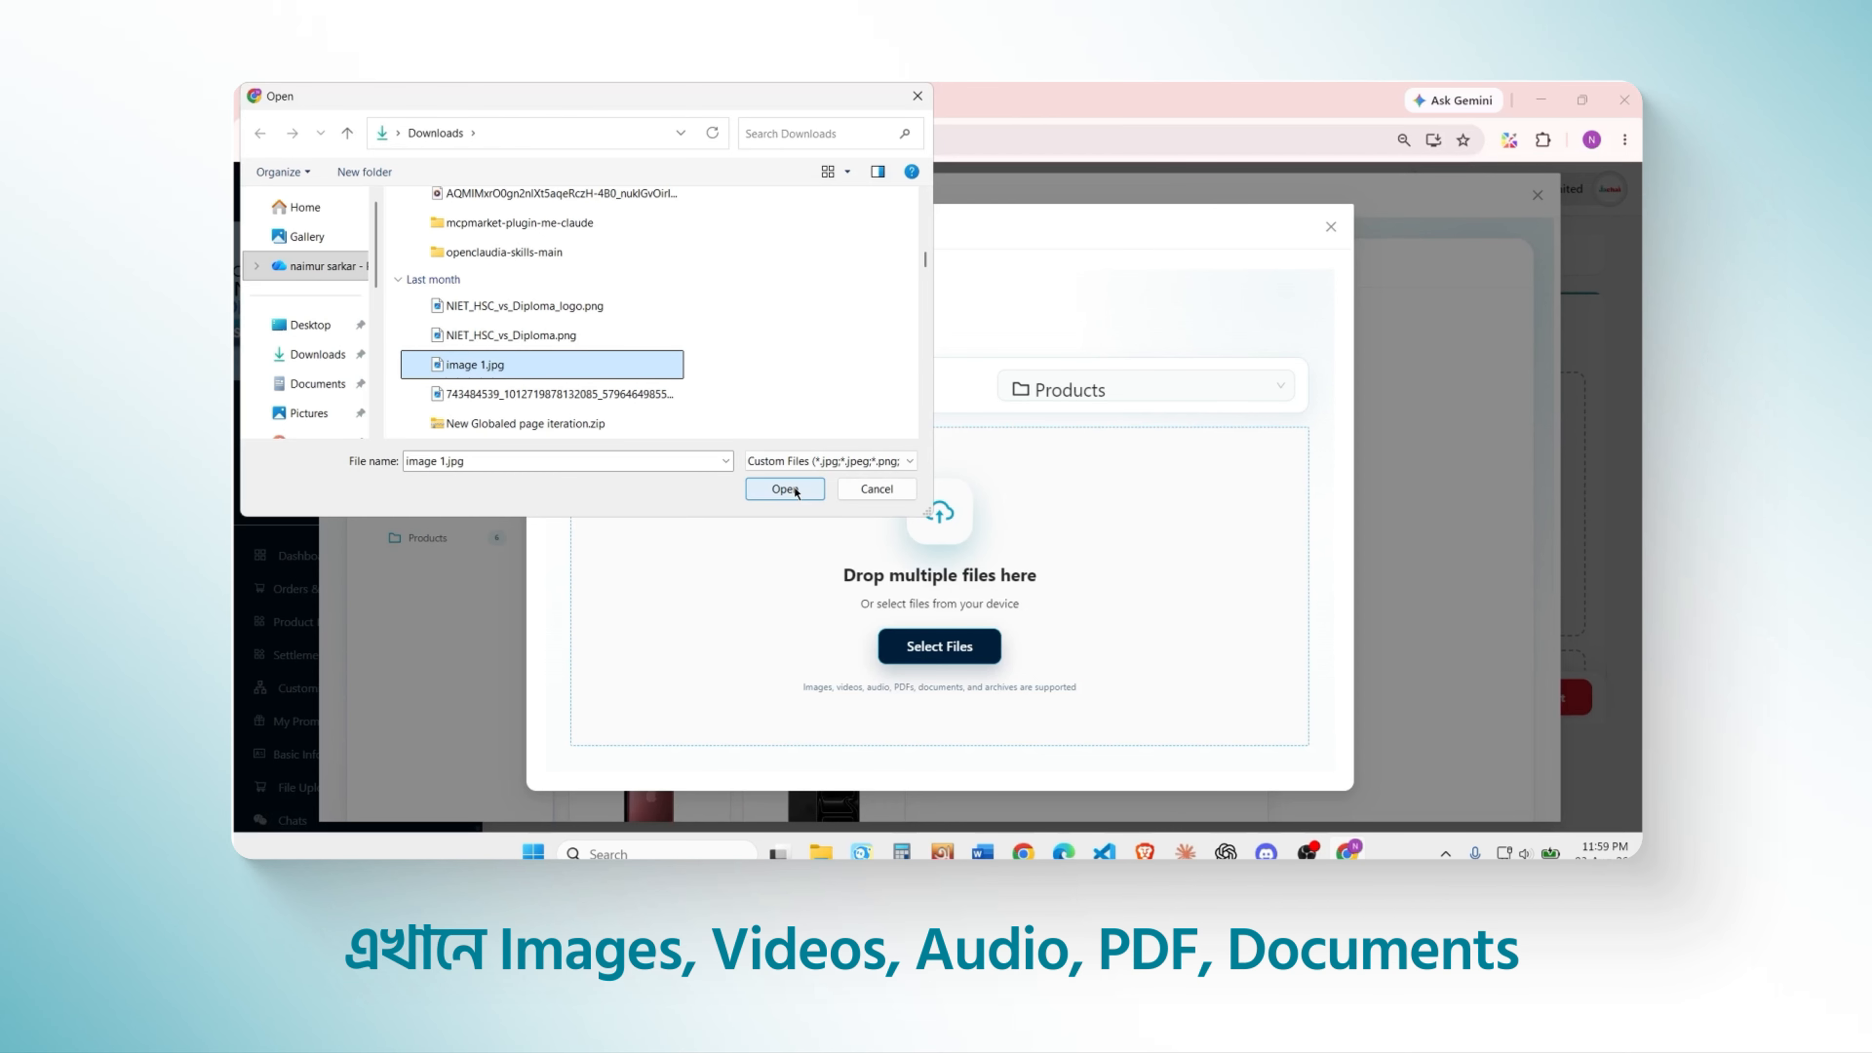
left_click(917, 96)
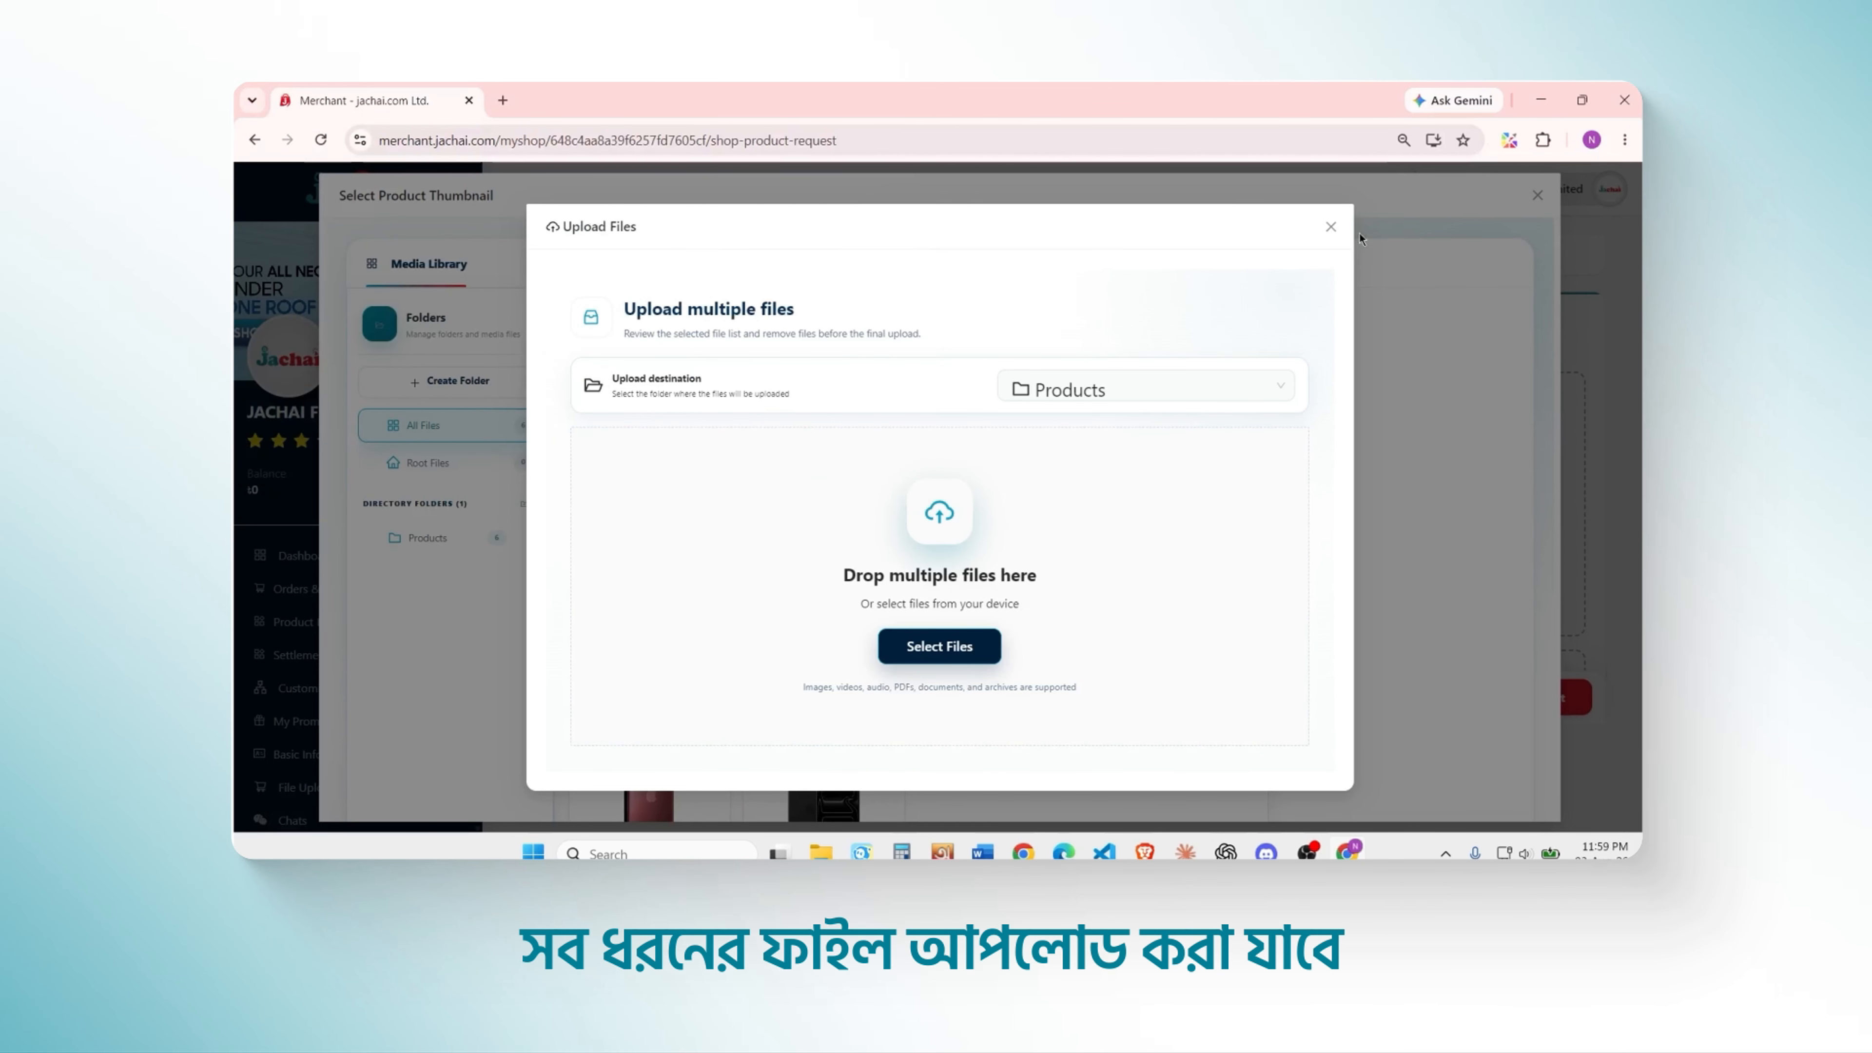
left_click(1330, 227)
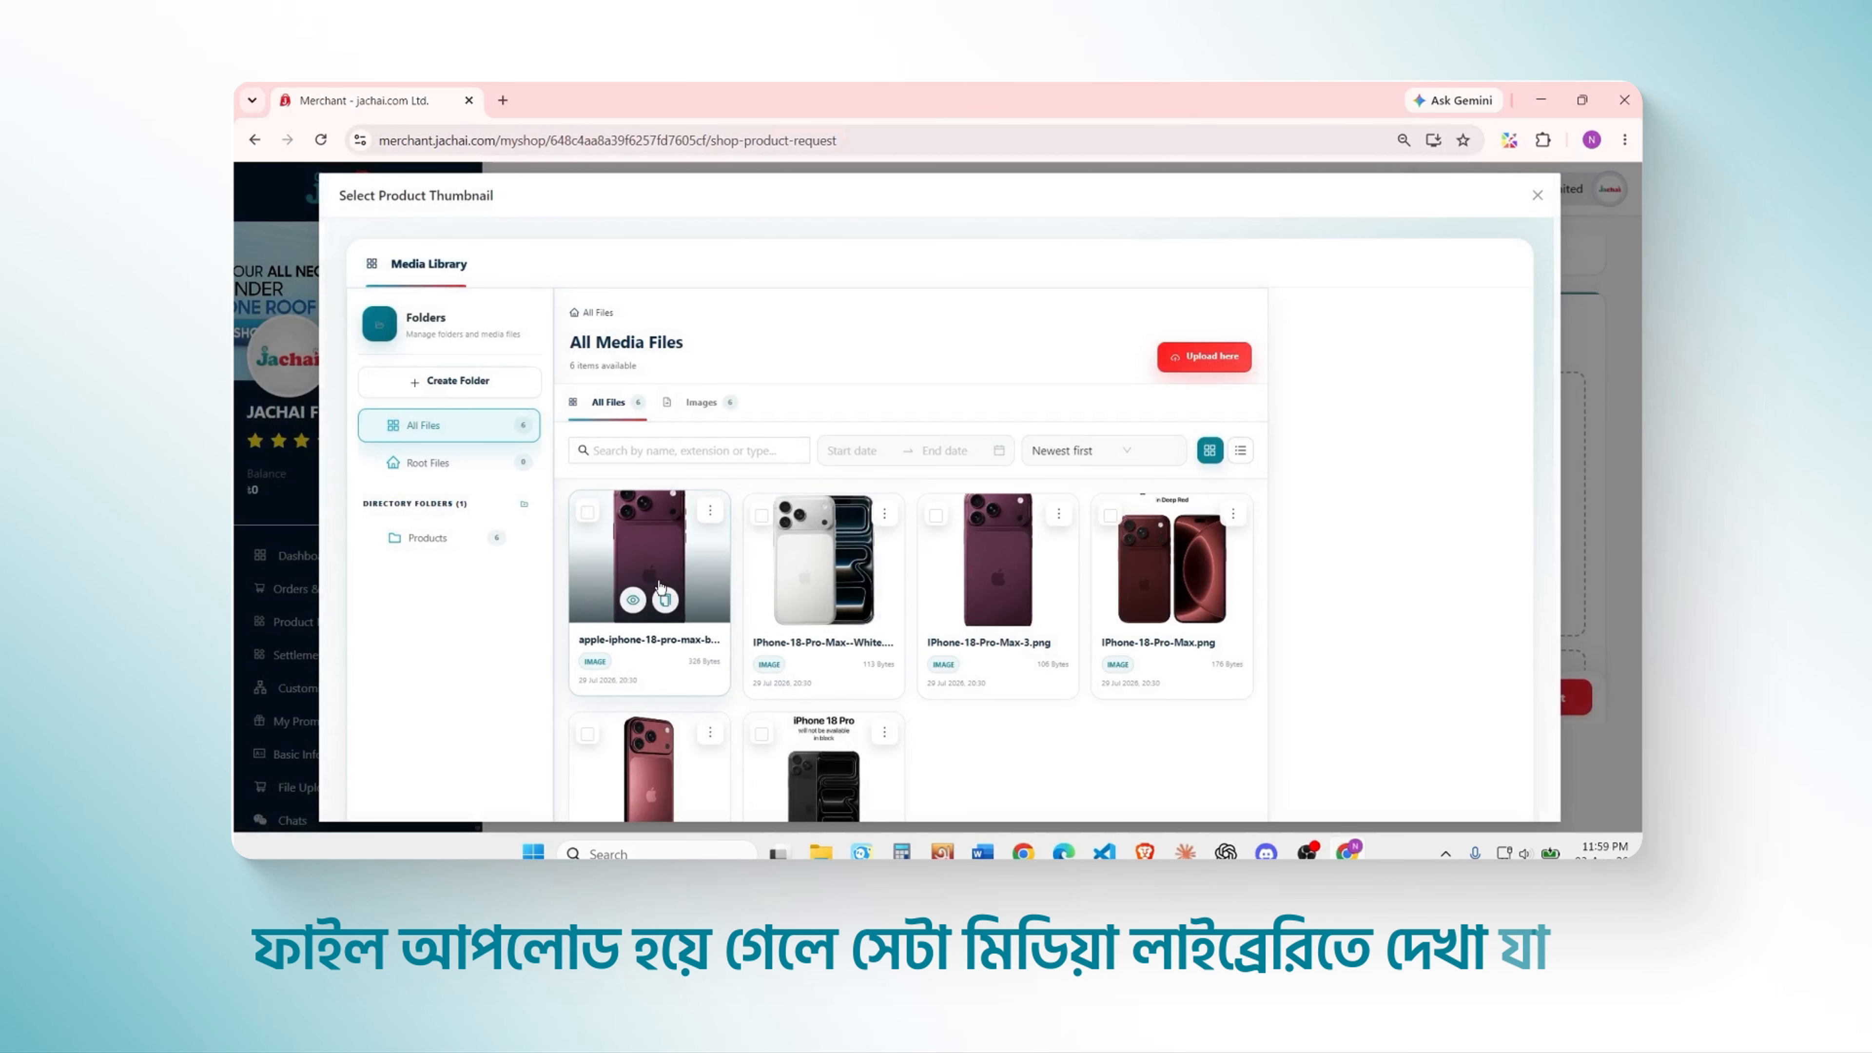
Step: Select the apple-iphone-18-pro-max image in the media library and use it as the product thumbnail
left_click(660, 564)
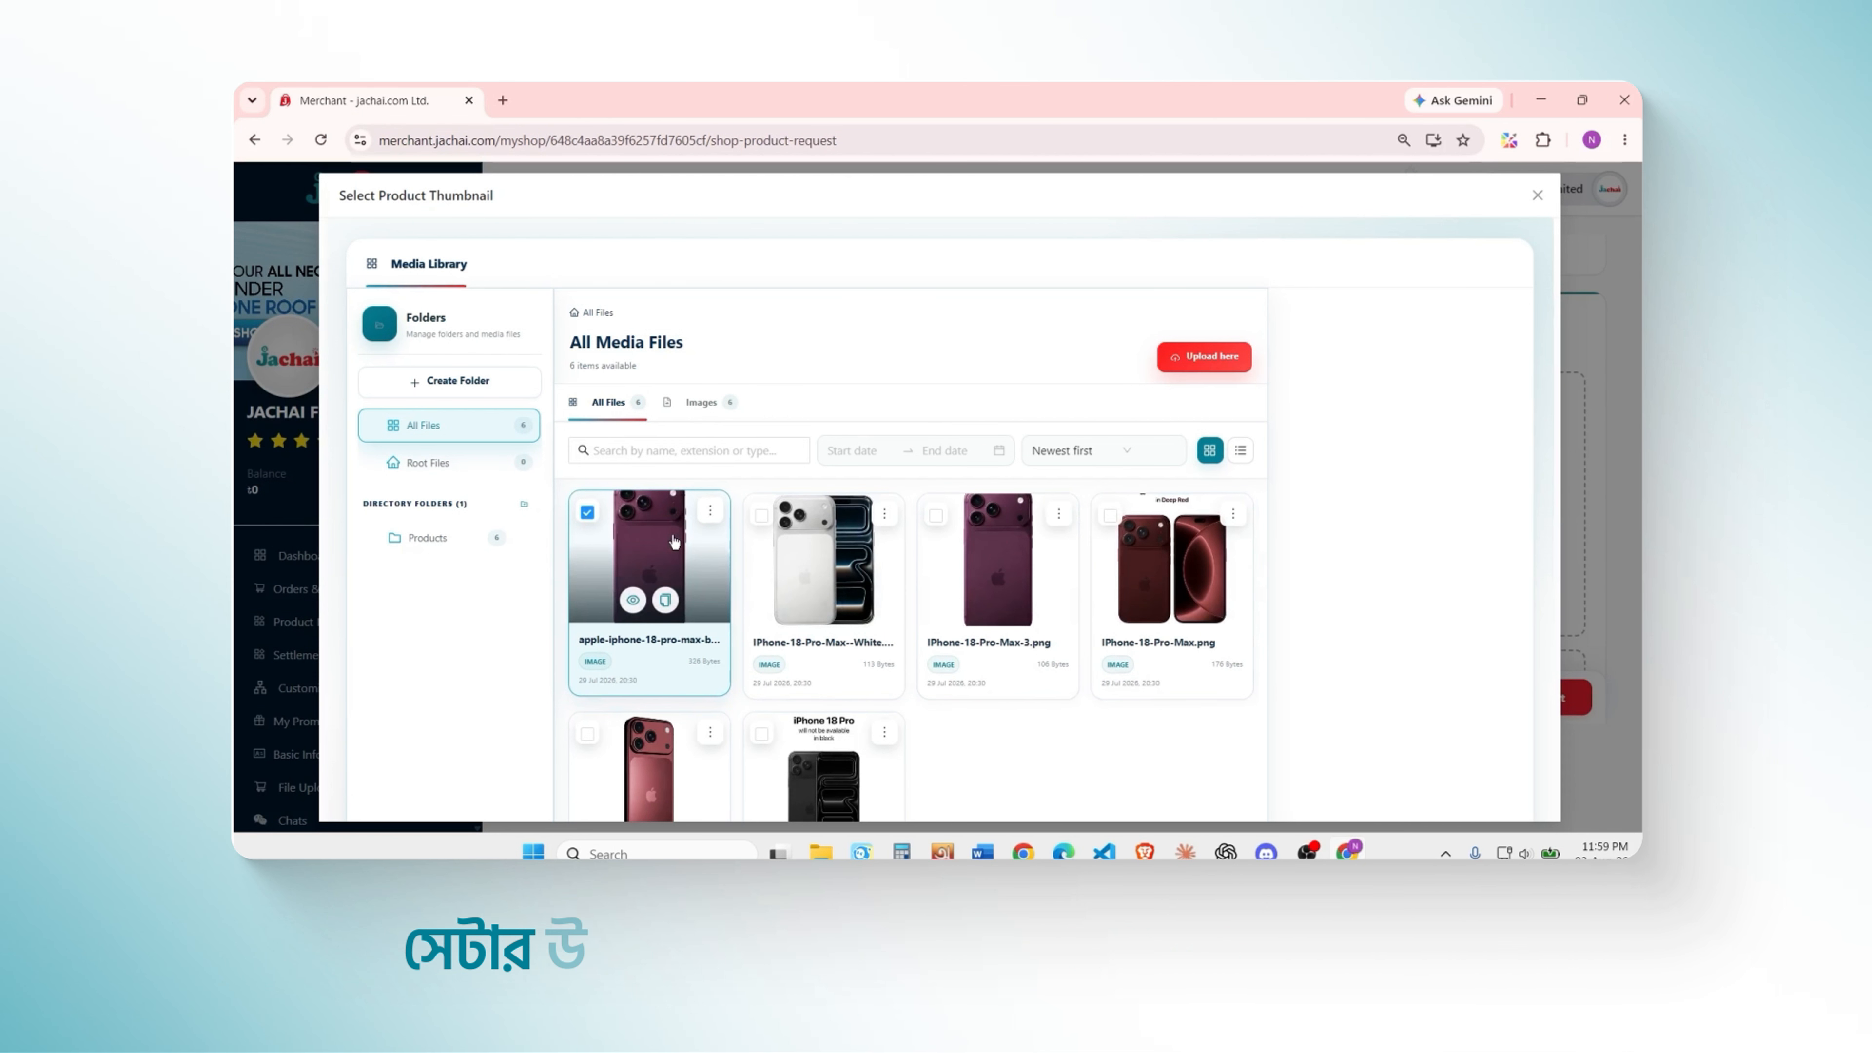
scroll(884, 589, "down", 3)
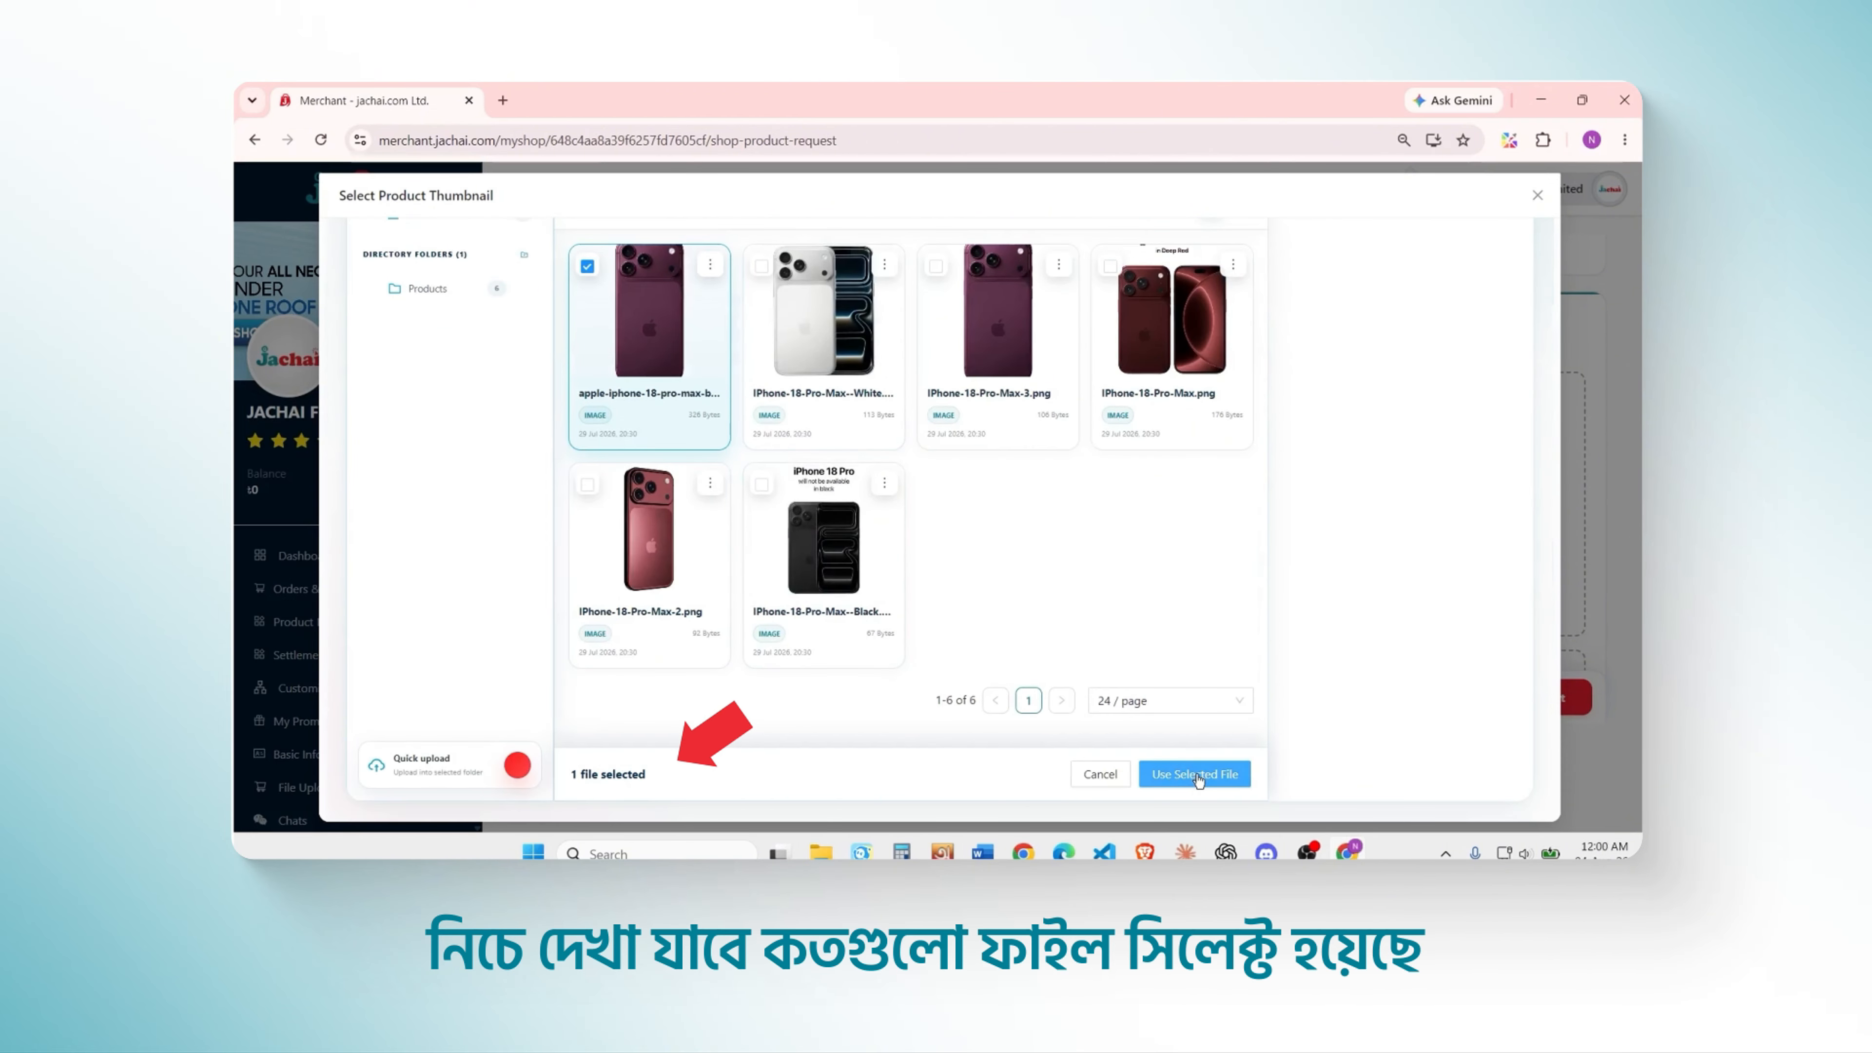
left_click(1195, 775)
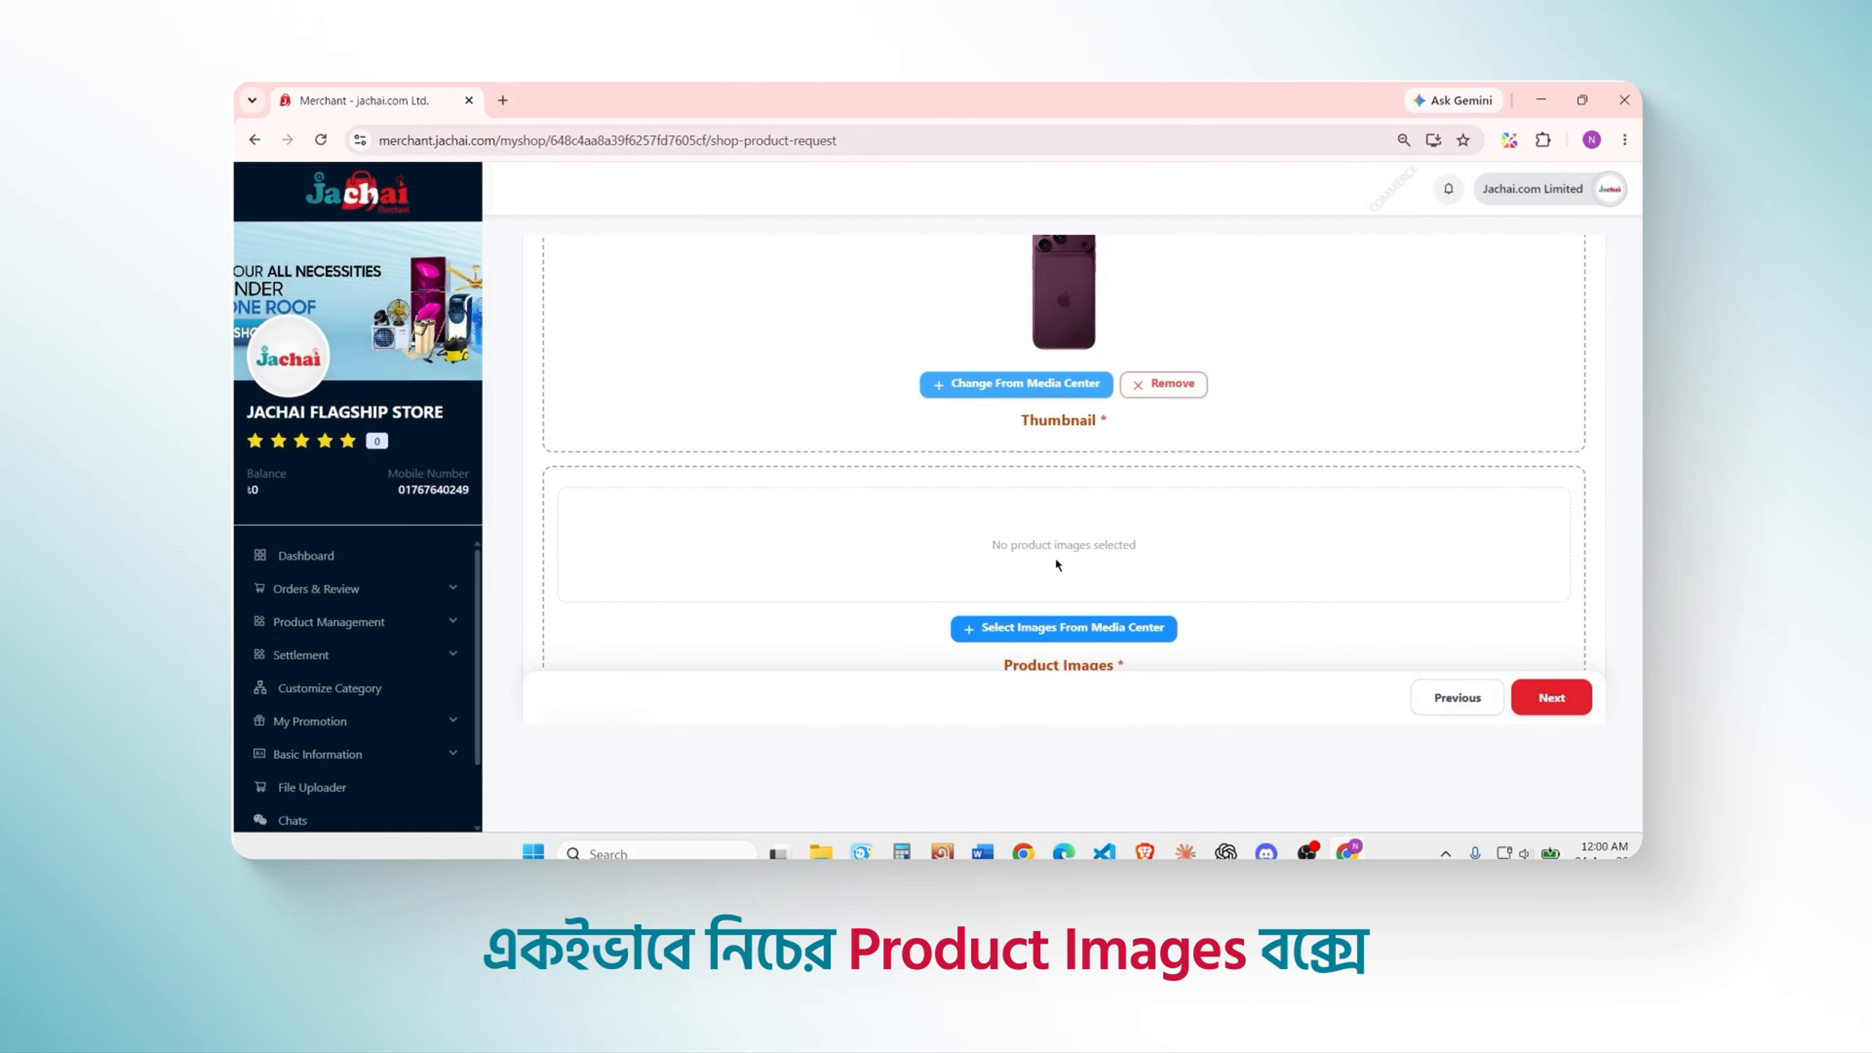
Step: Add the IPhone-18-Pro-Max--Black image from the media library as a product image and continue to Variation & Price without a video
left_click(1059, 632)
left_click(828, 683)
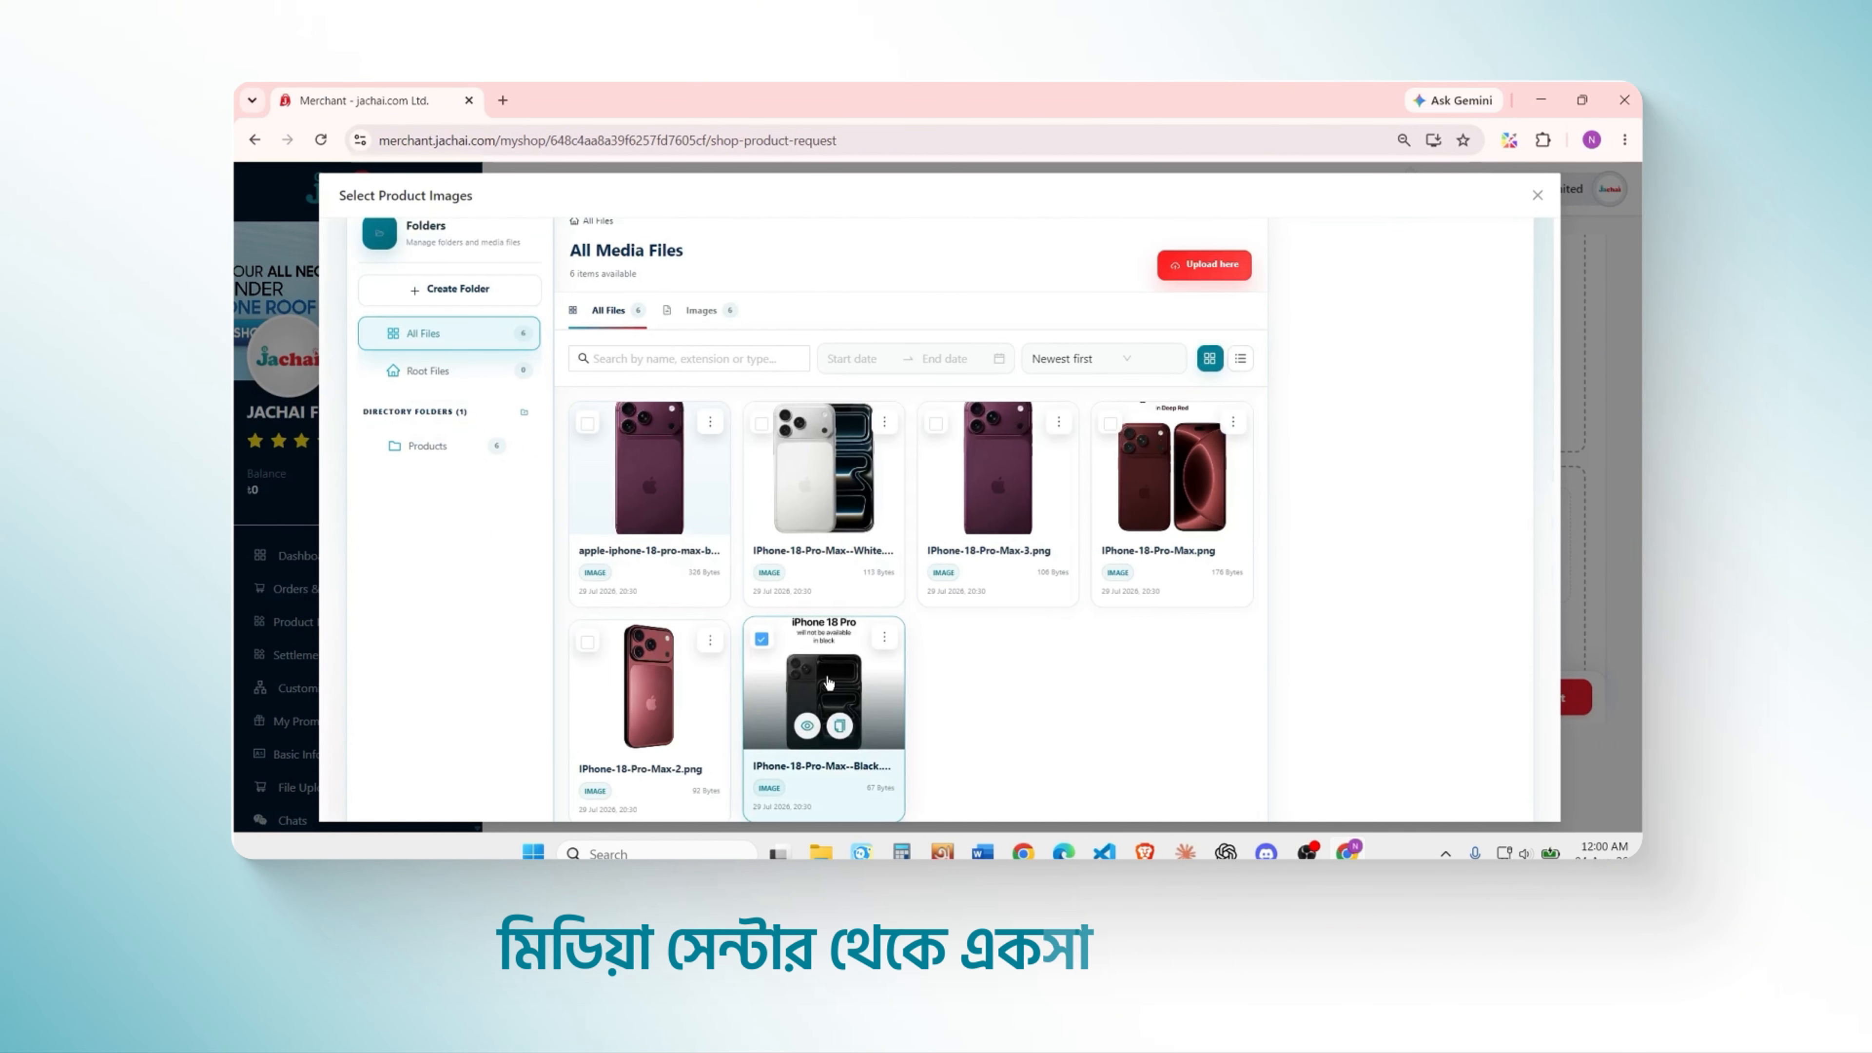
scroll(842, 679, "down", 2)
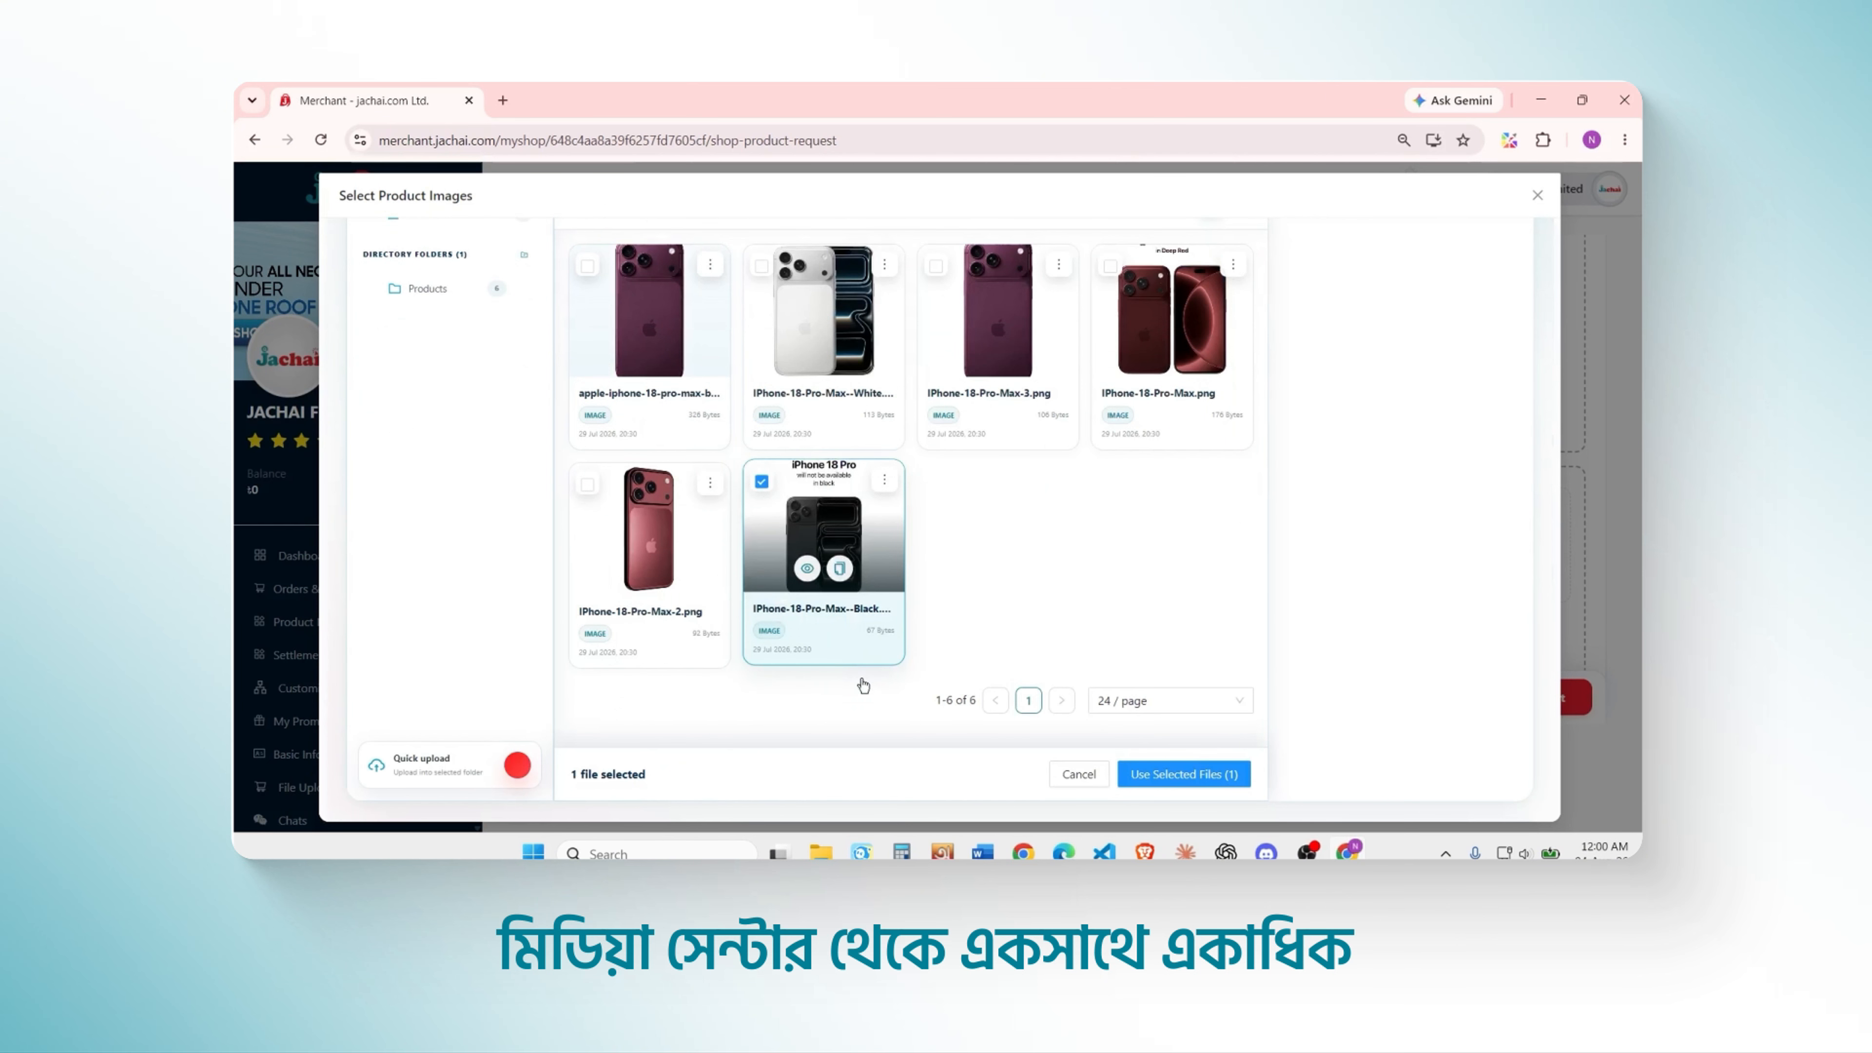
left_click(1212, 776)
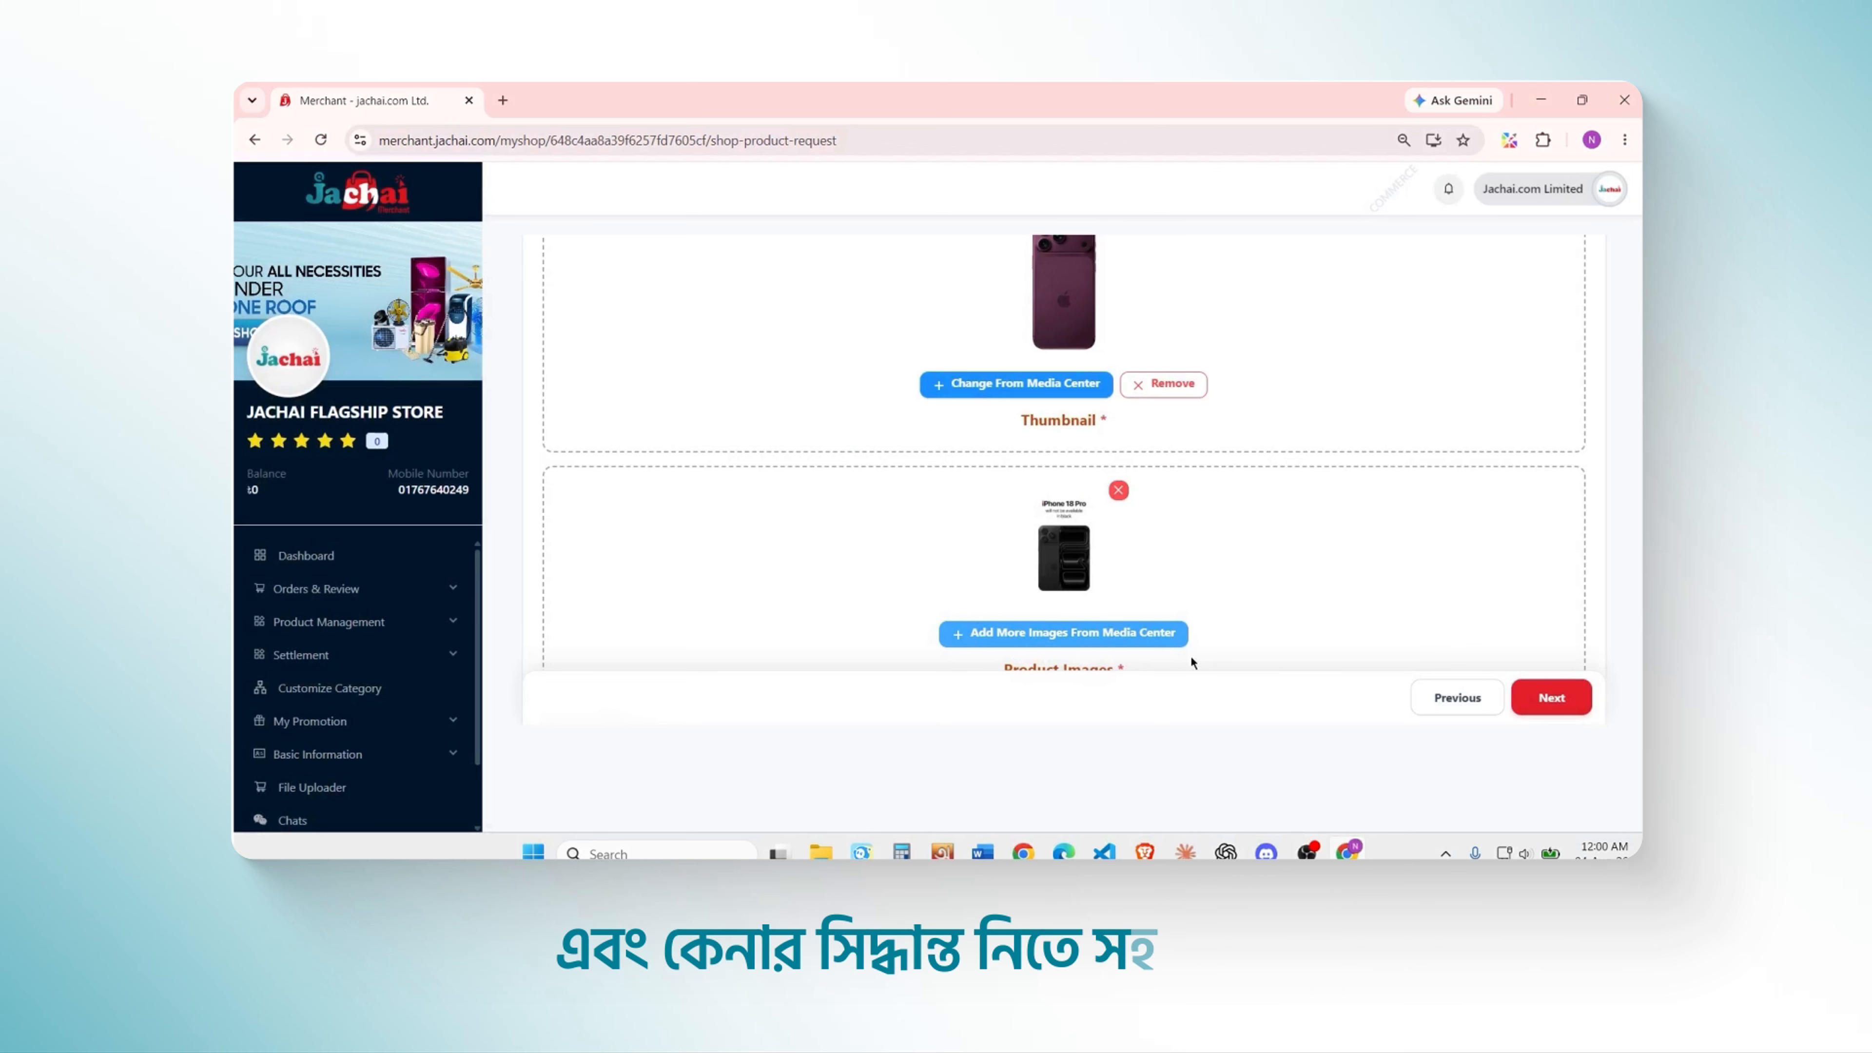
scroll(1151, 476, "down", 3)
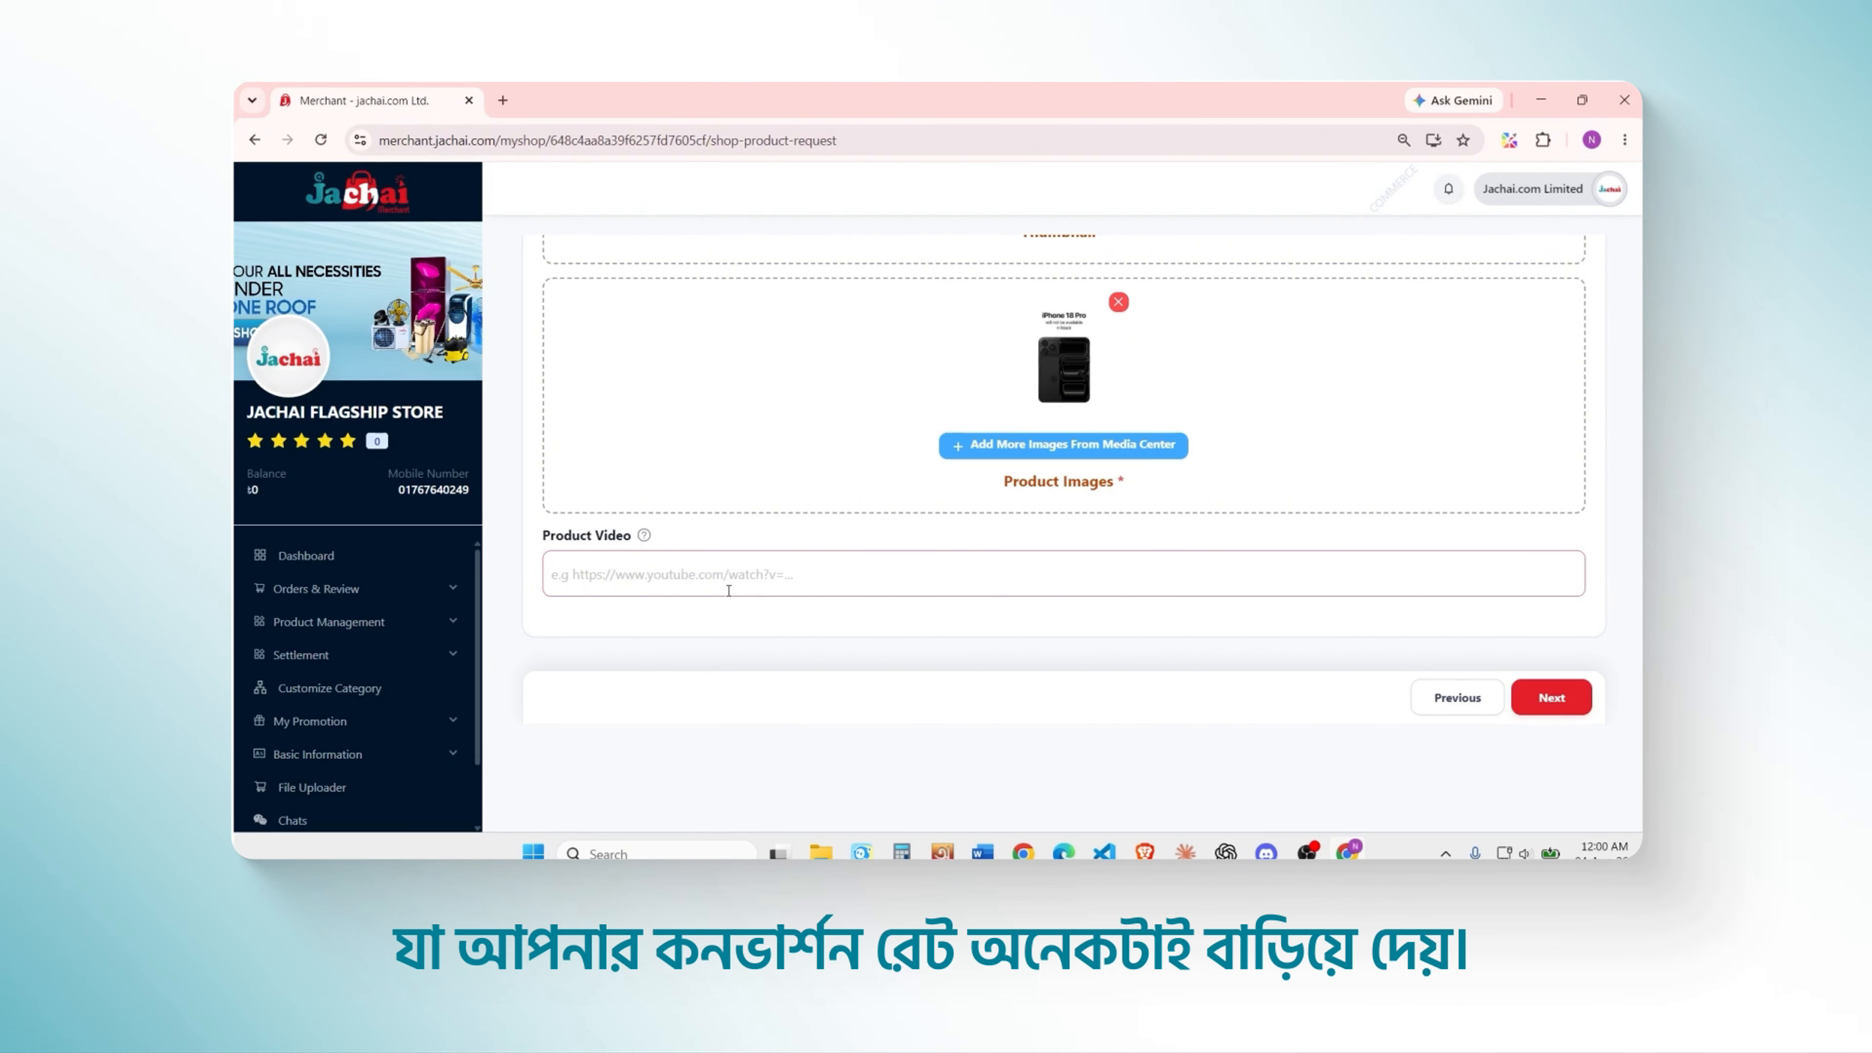
left_click(1545, 707)
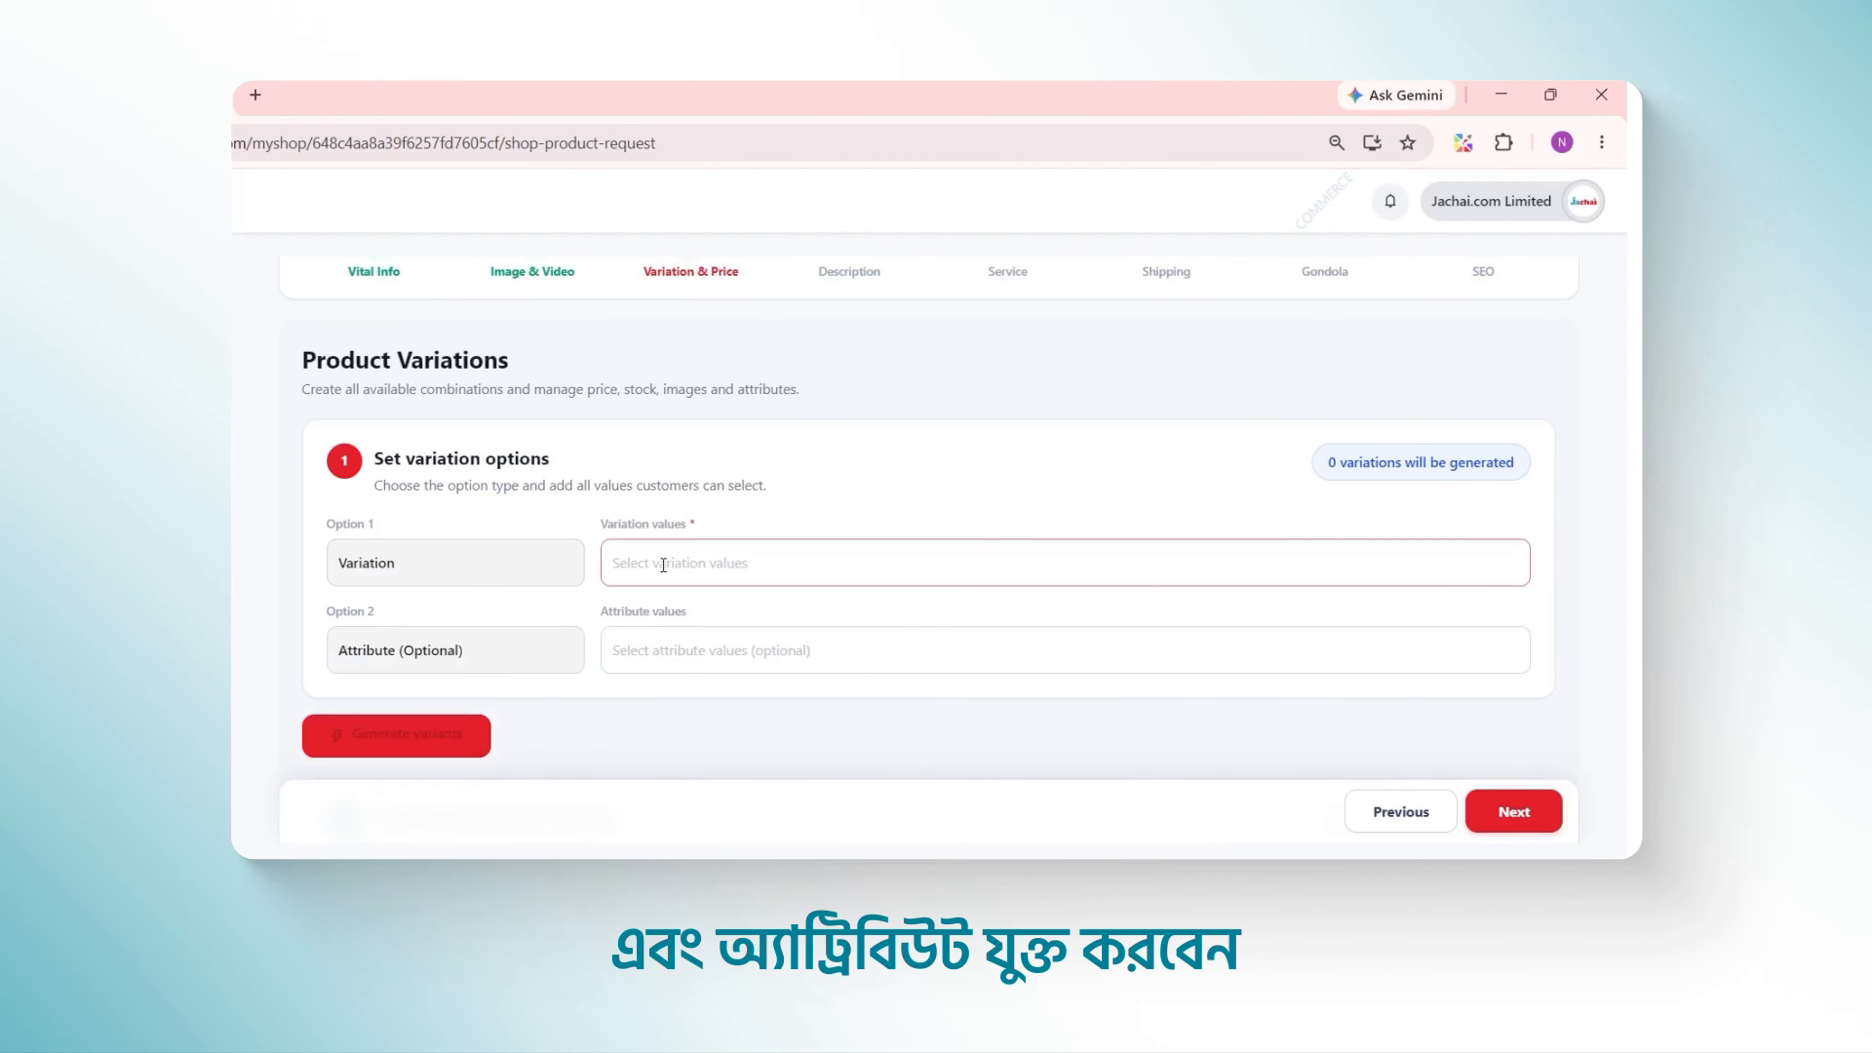
Step: Set the product's variation values to 8GB | 256GB and 8GB | 512GB
left_click(664, 565)
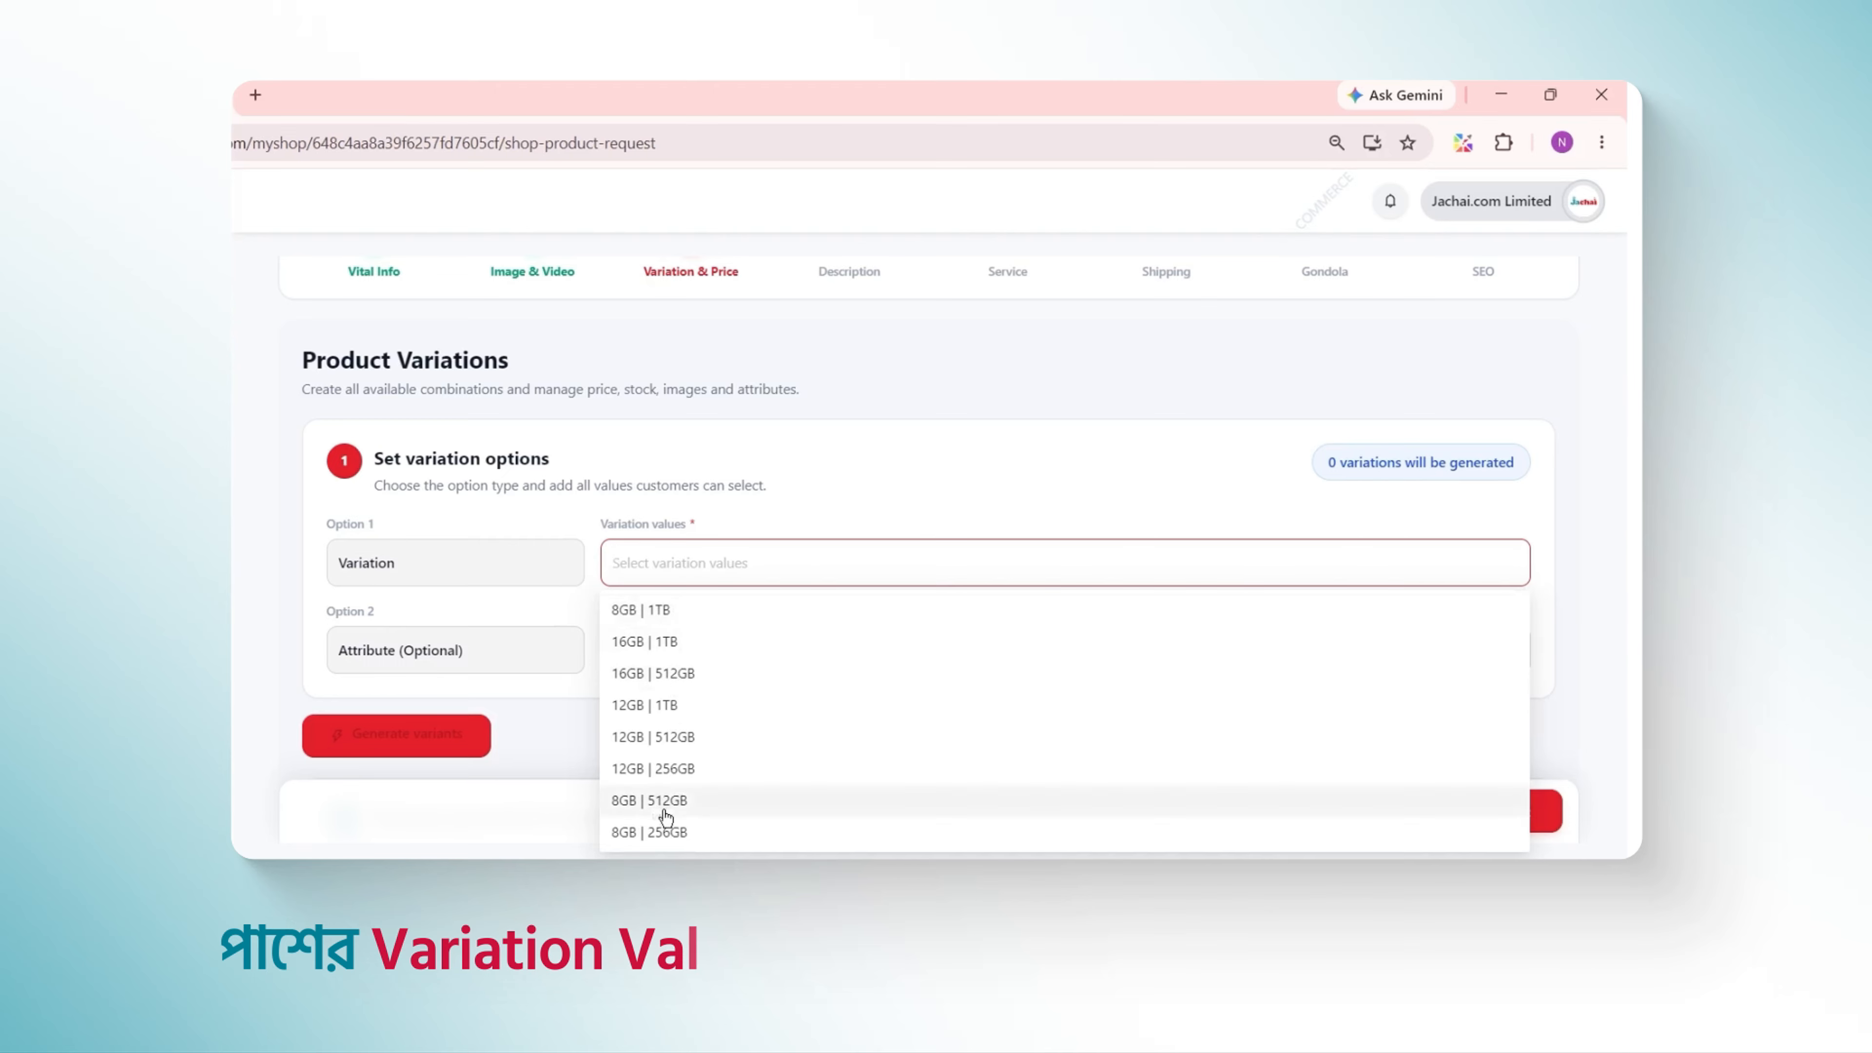
left_click(667, 833)
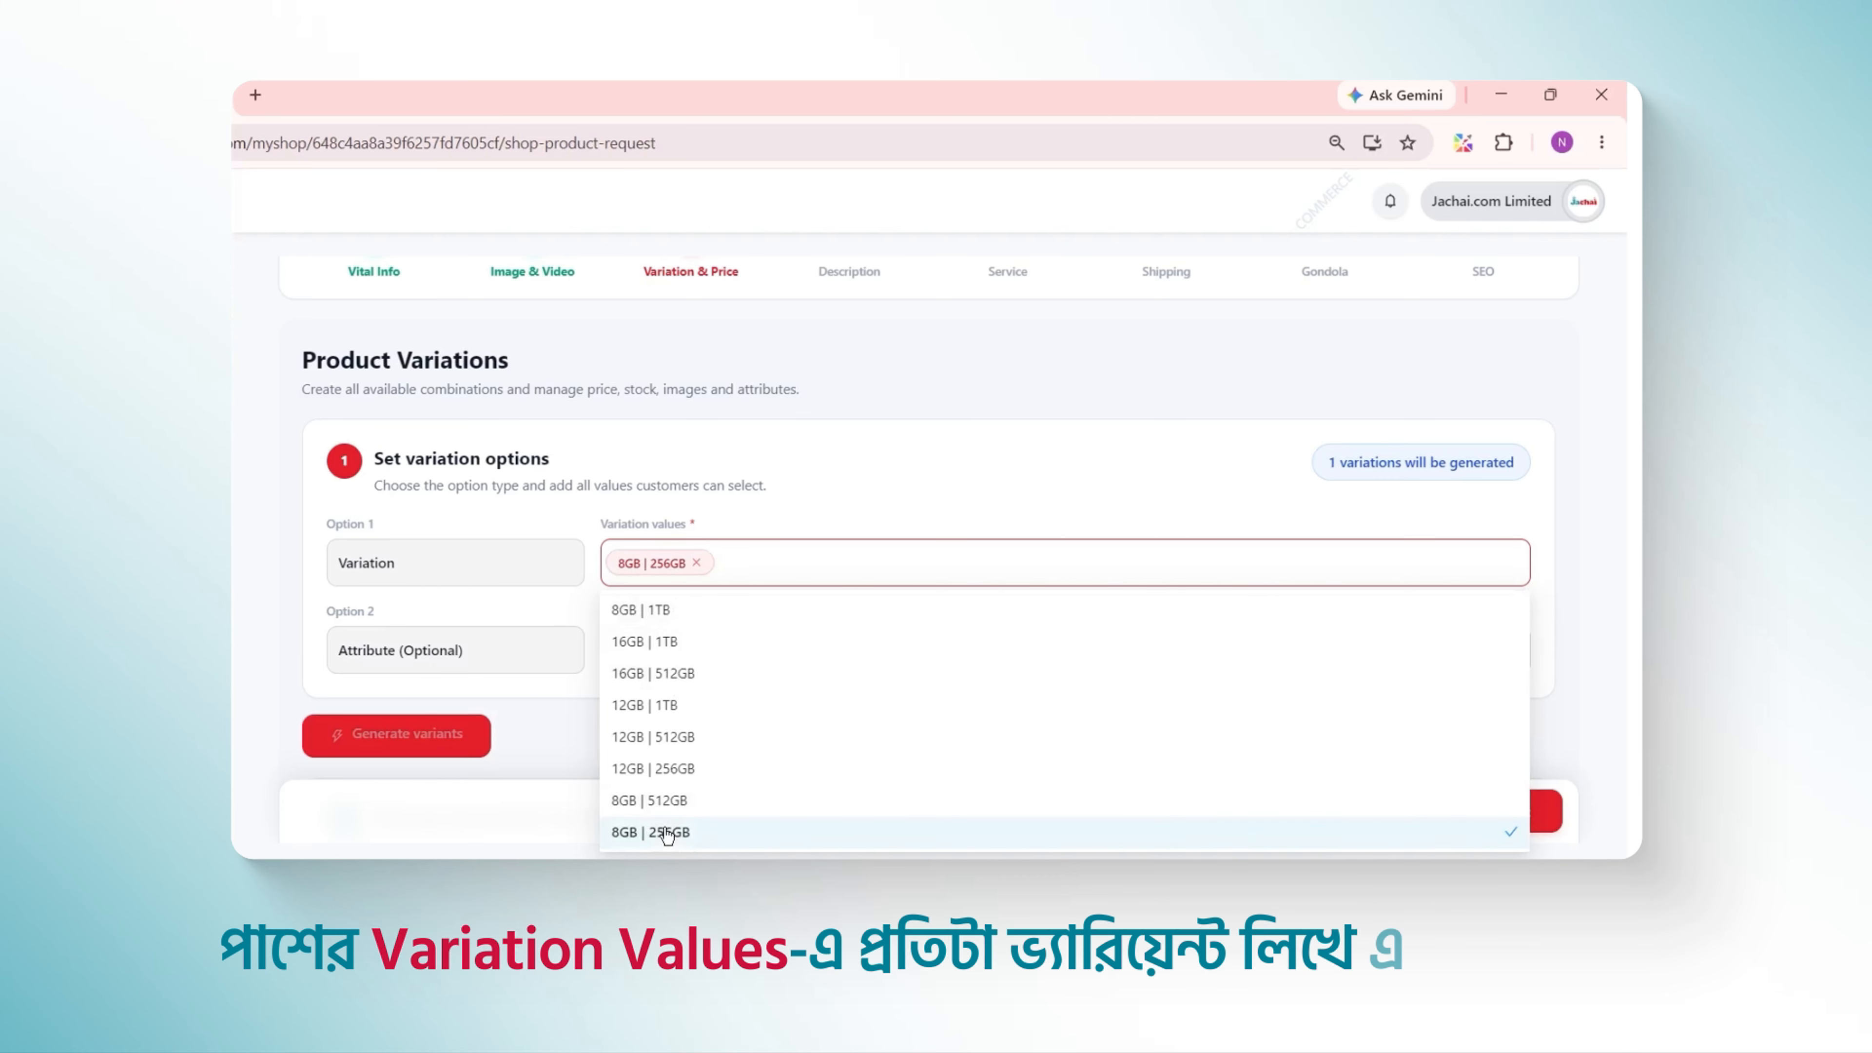
left_click(693, 801)
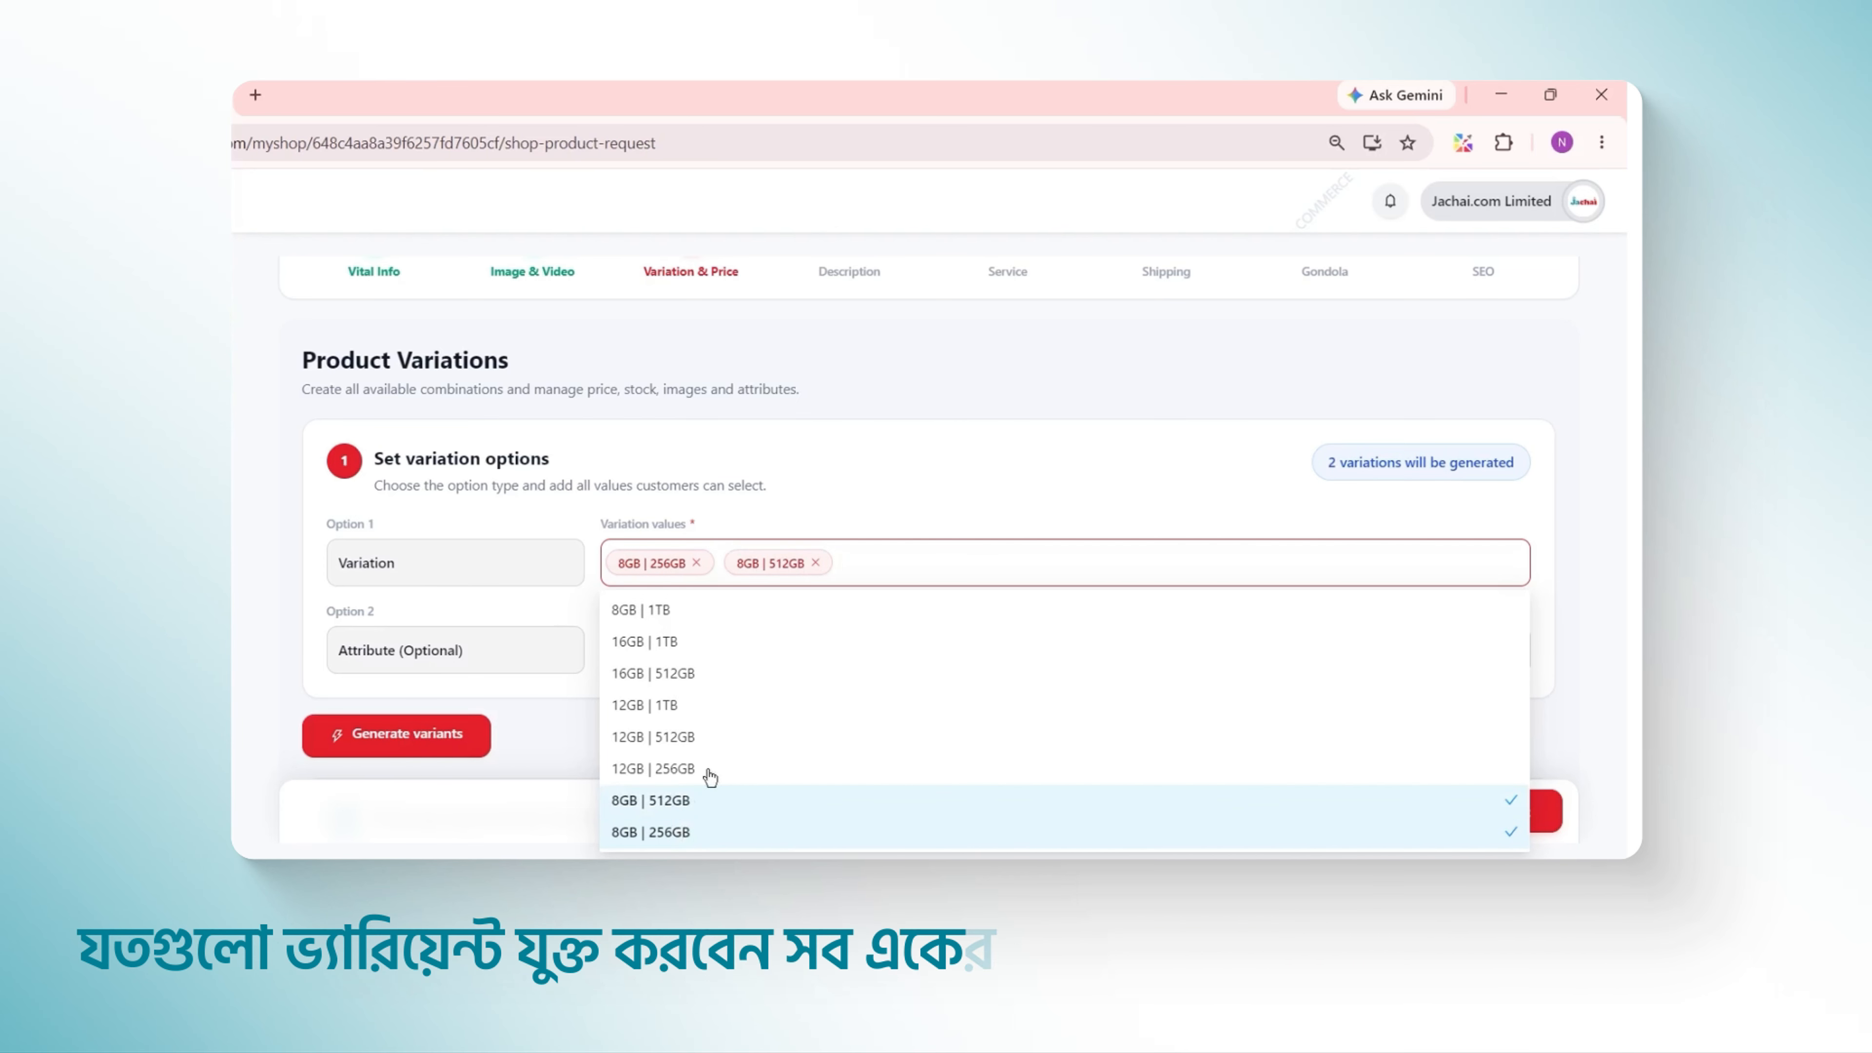
left_click(816, 517)
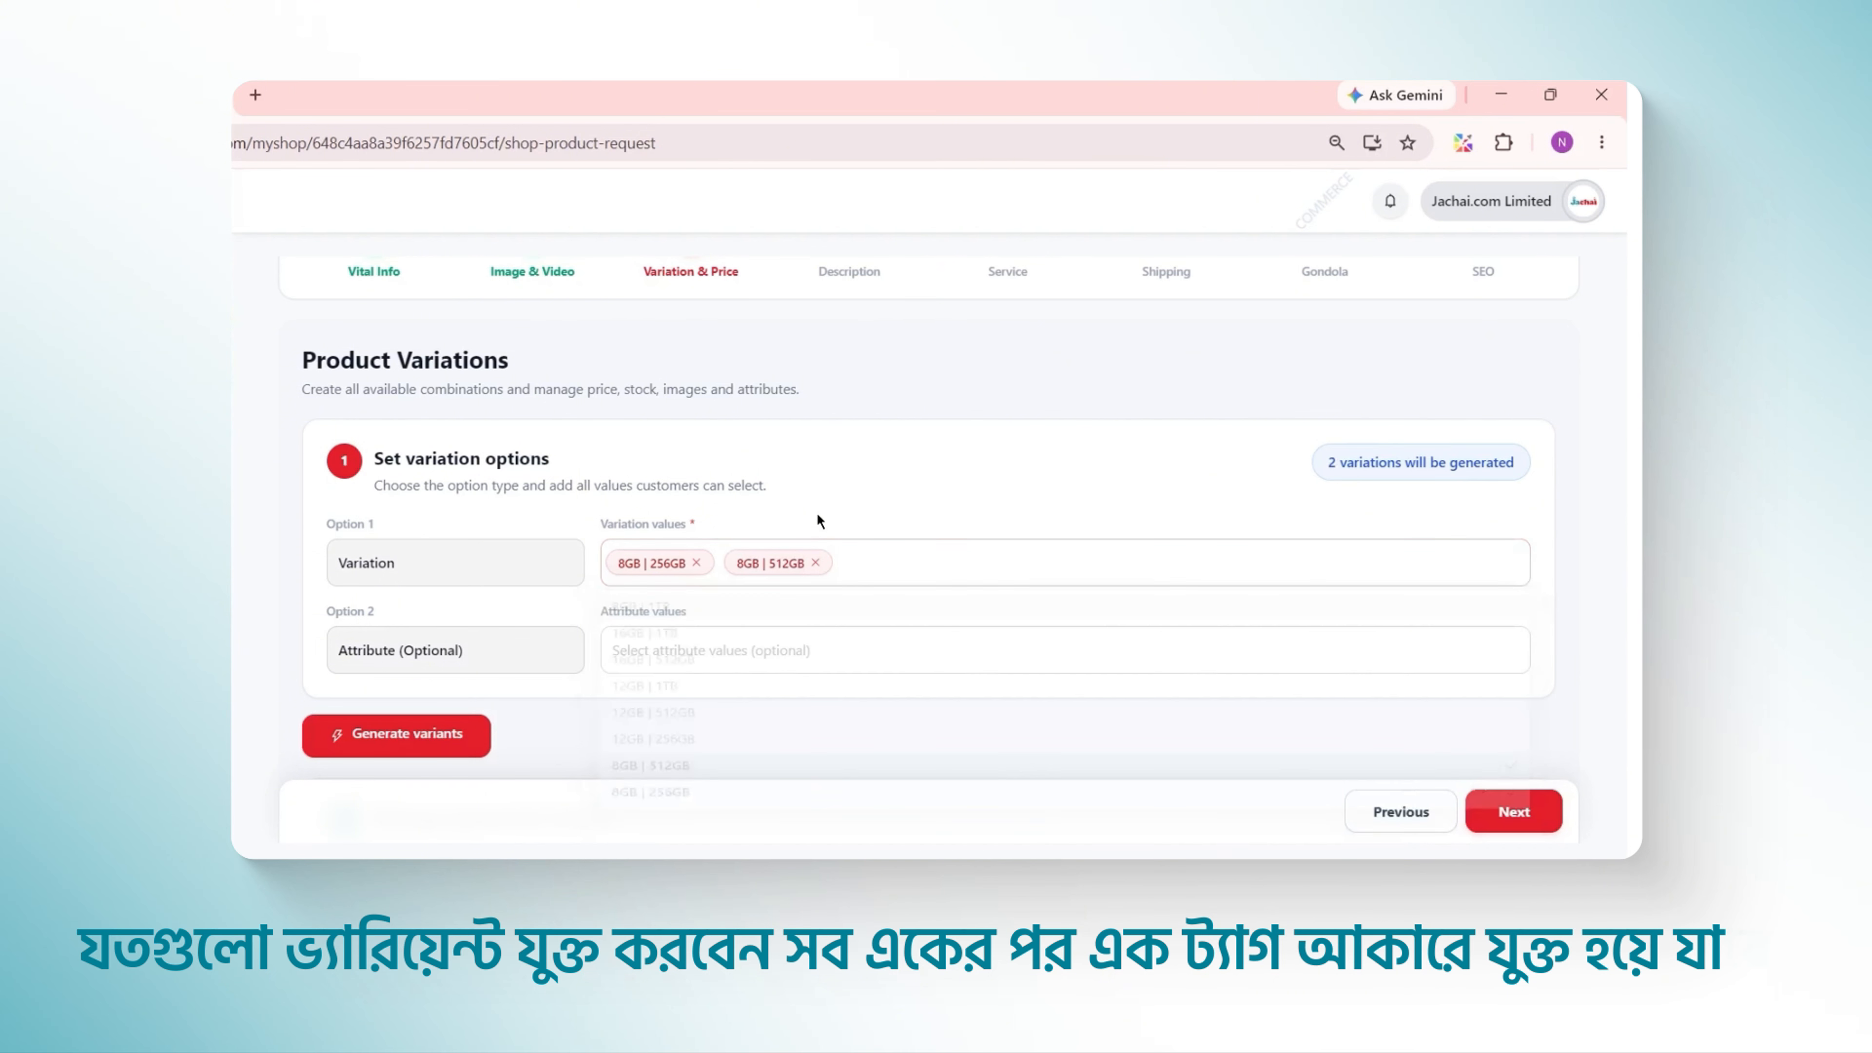
Step: Add Red and Purple as attribute values and generate the product variants
left_click(691, 654)
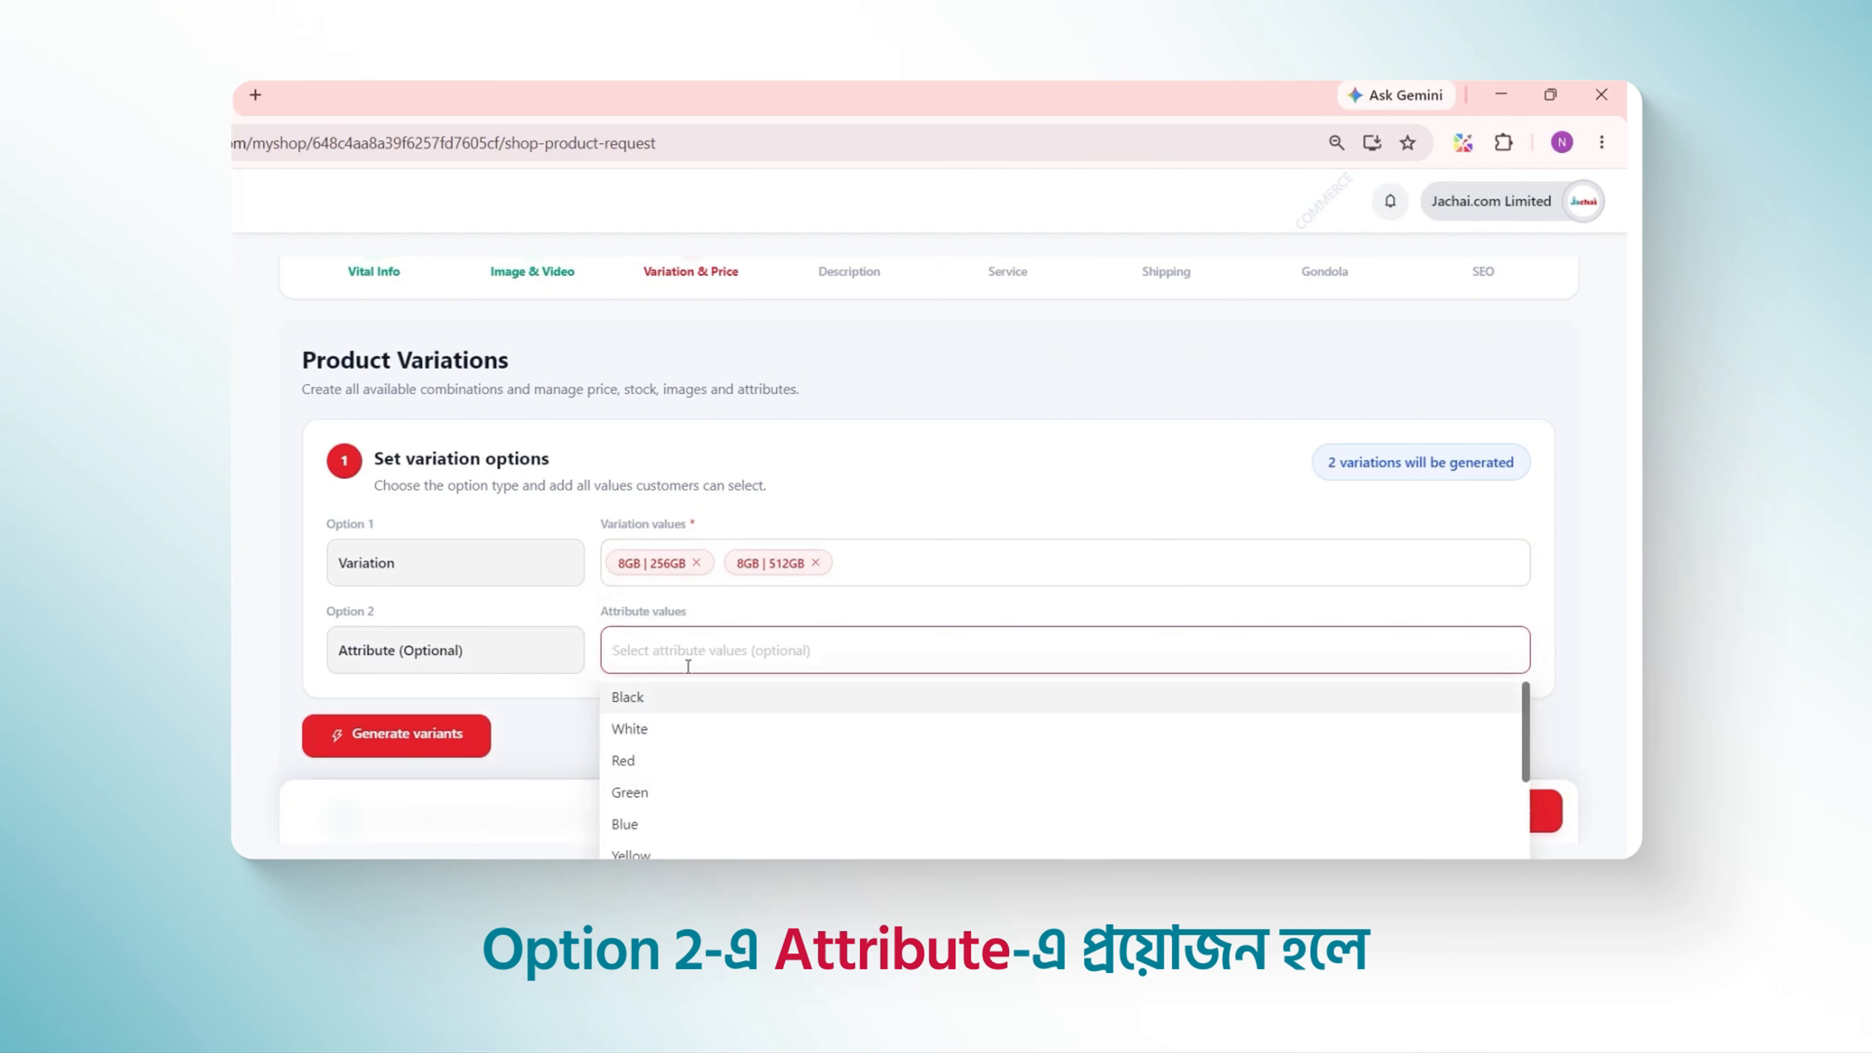
left_click(655, 765)
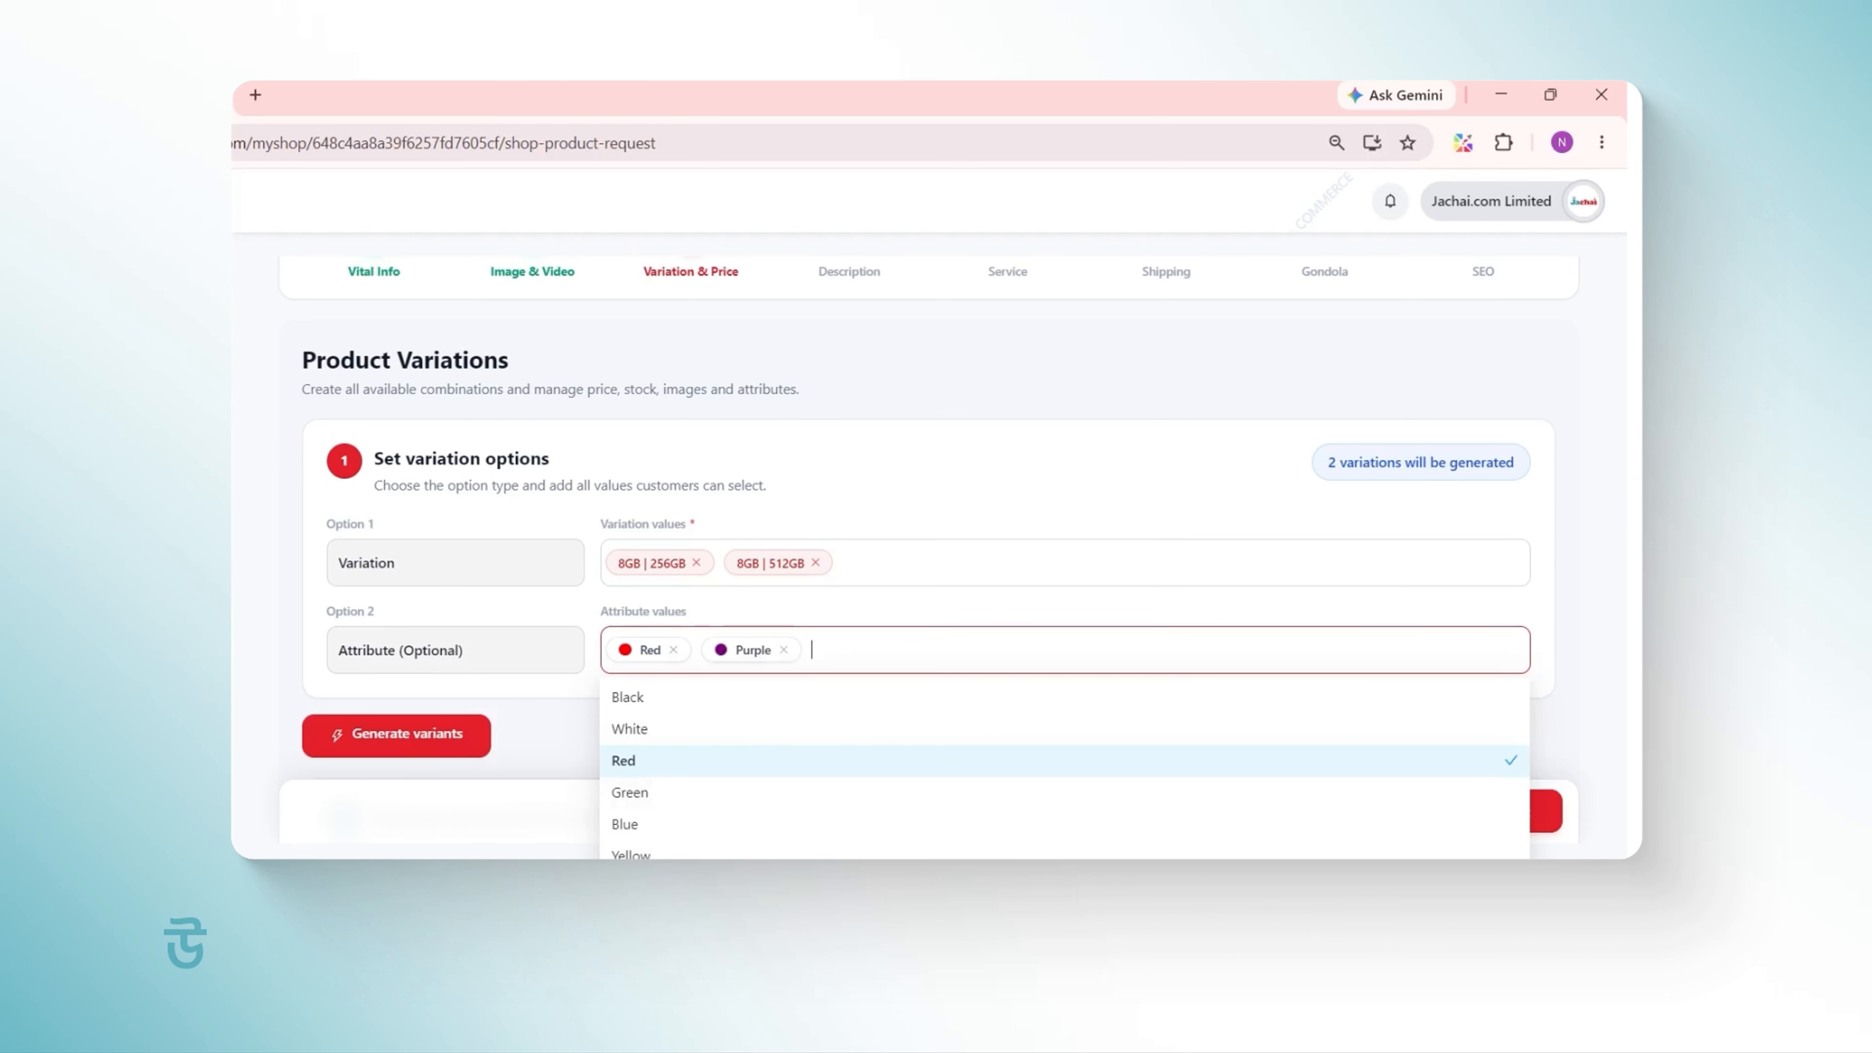
left_click(1409, 462)
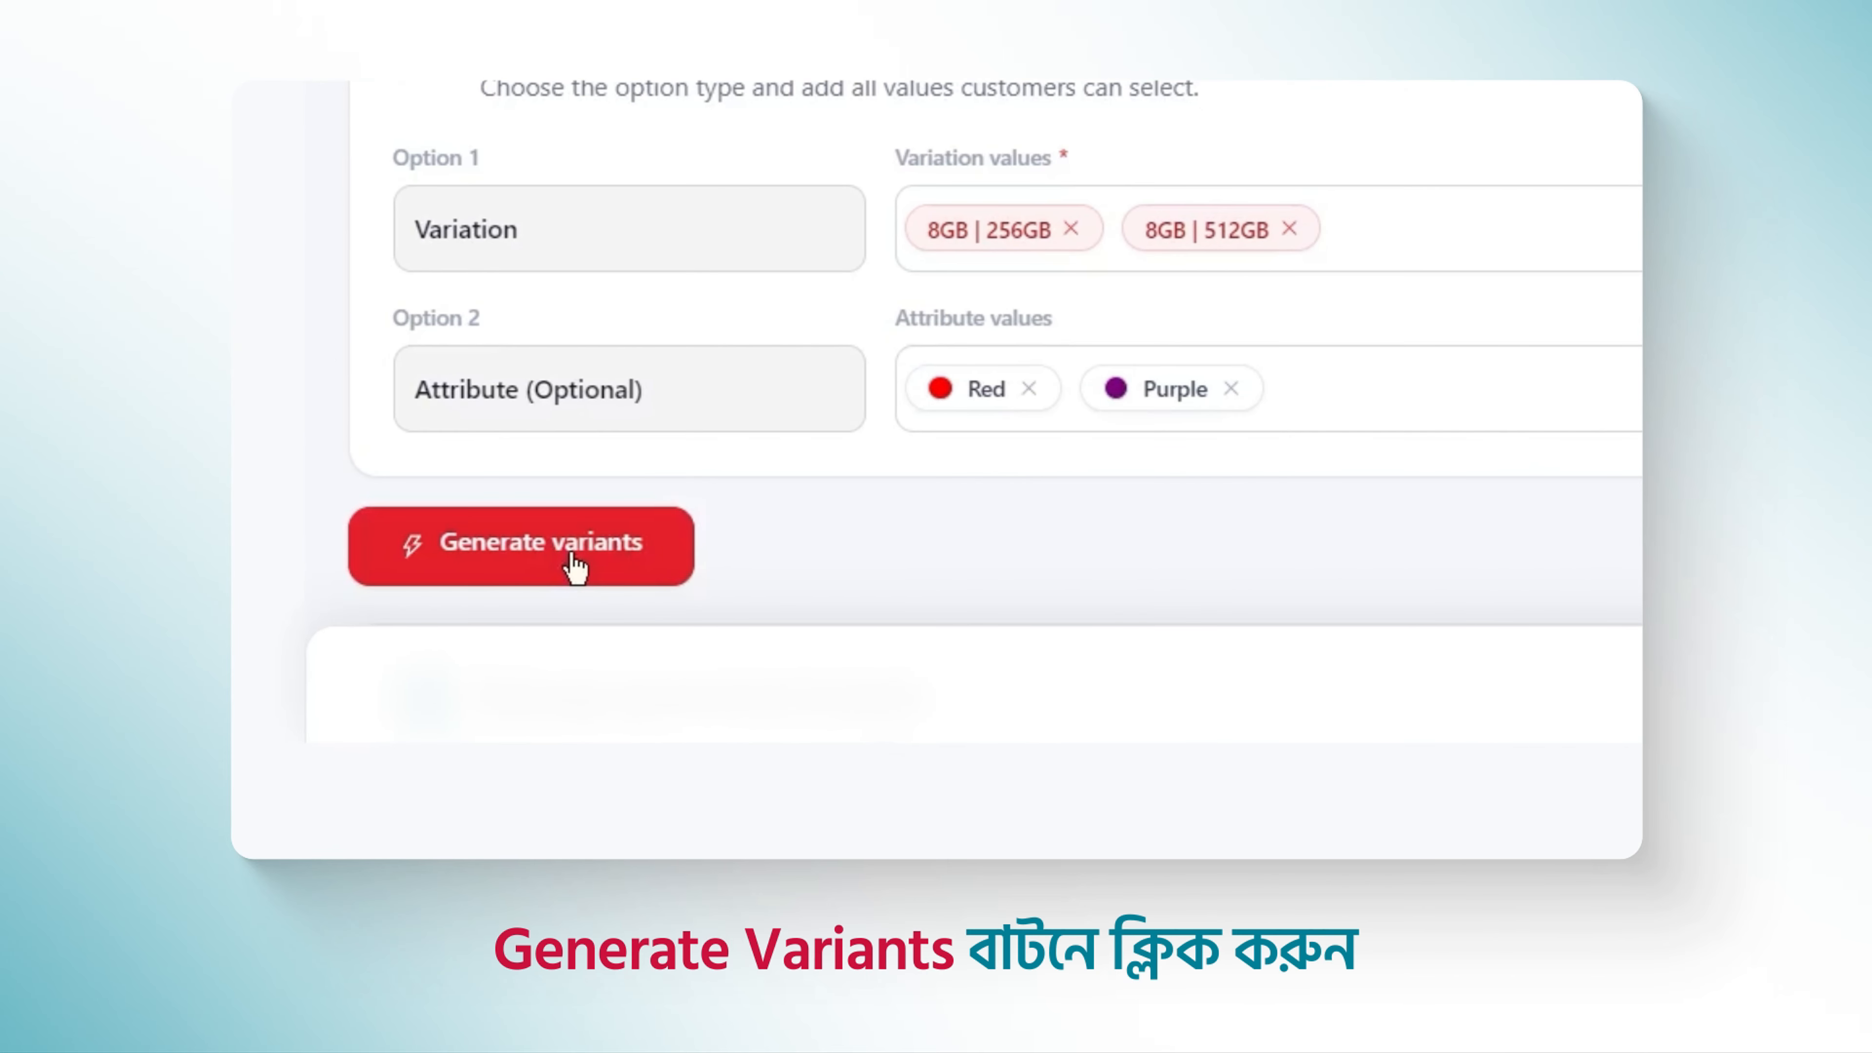
left_click(574, 557)
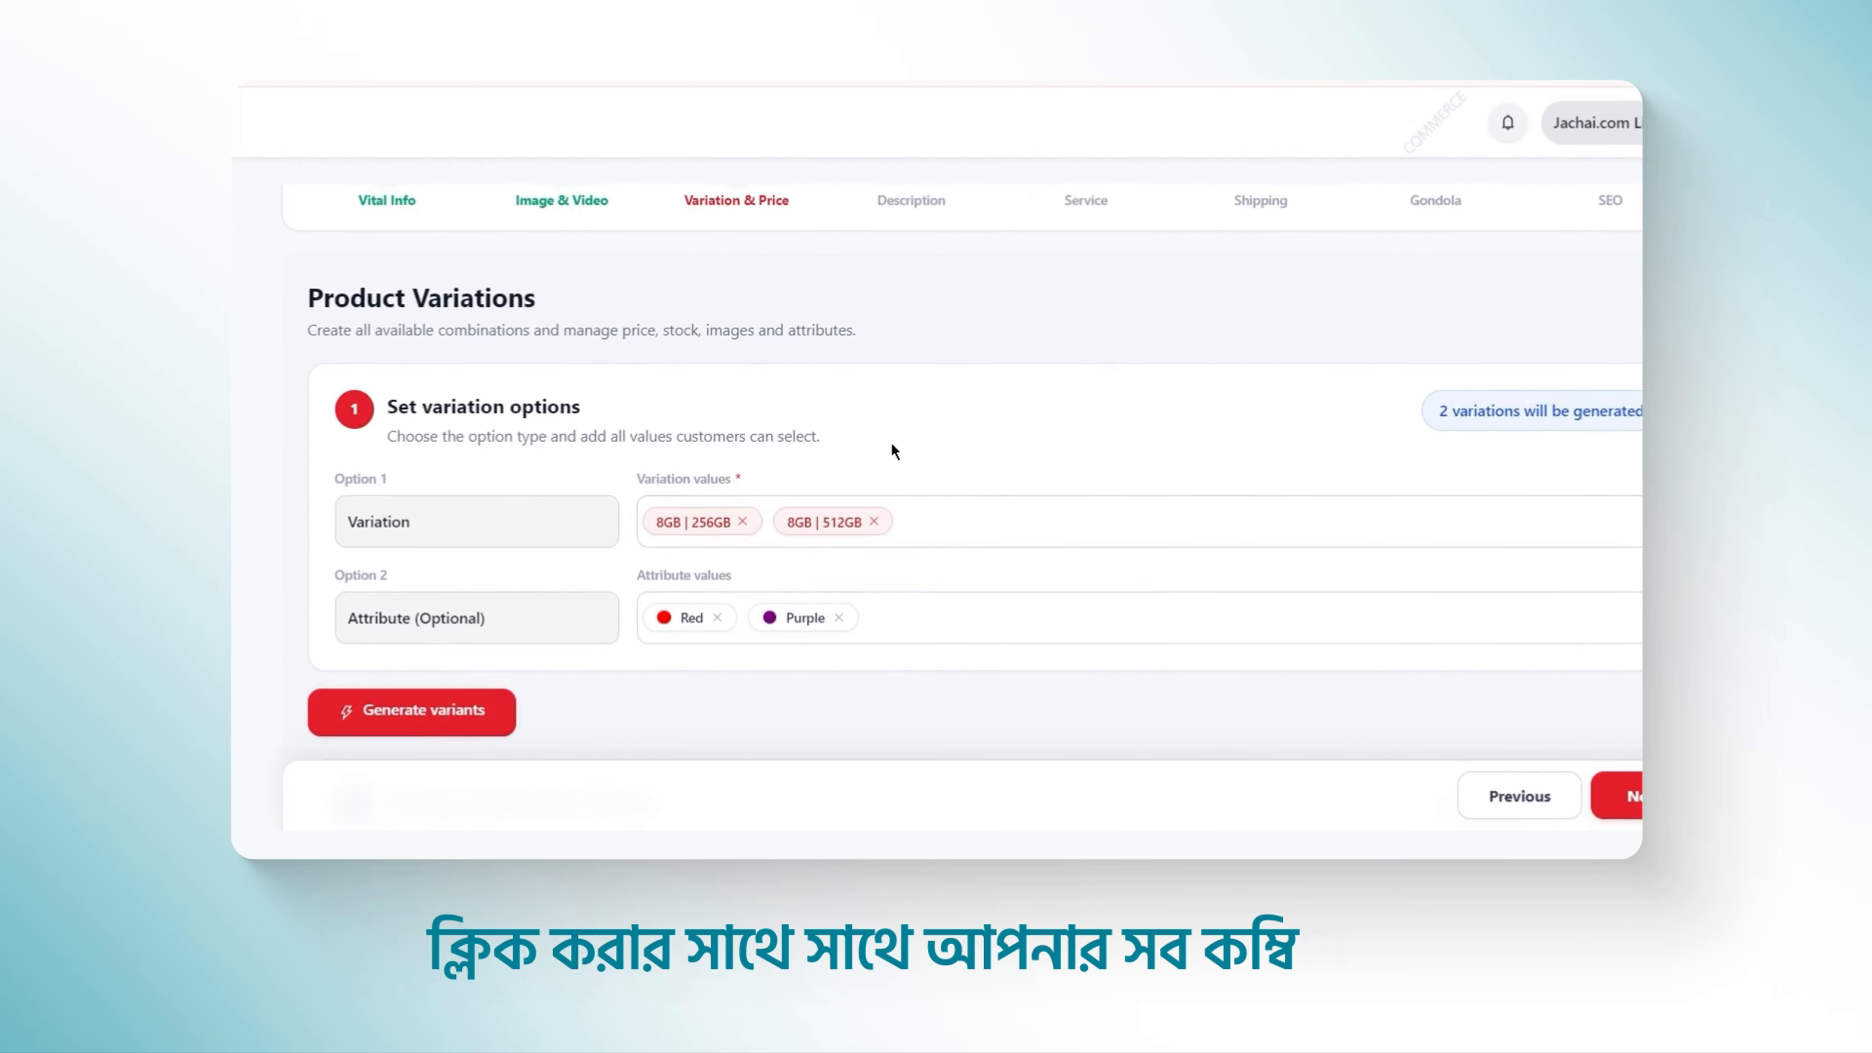
Step: Use the advanced pricing to give all variants an MRP of 120000, a max limit of 1, a stock of 15 and discount type None
scroll(830, 485, "down", 5)
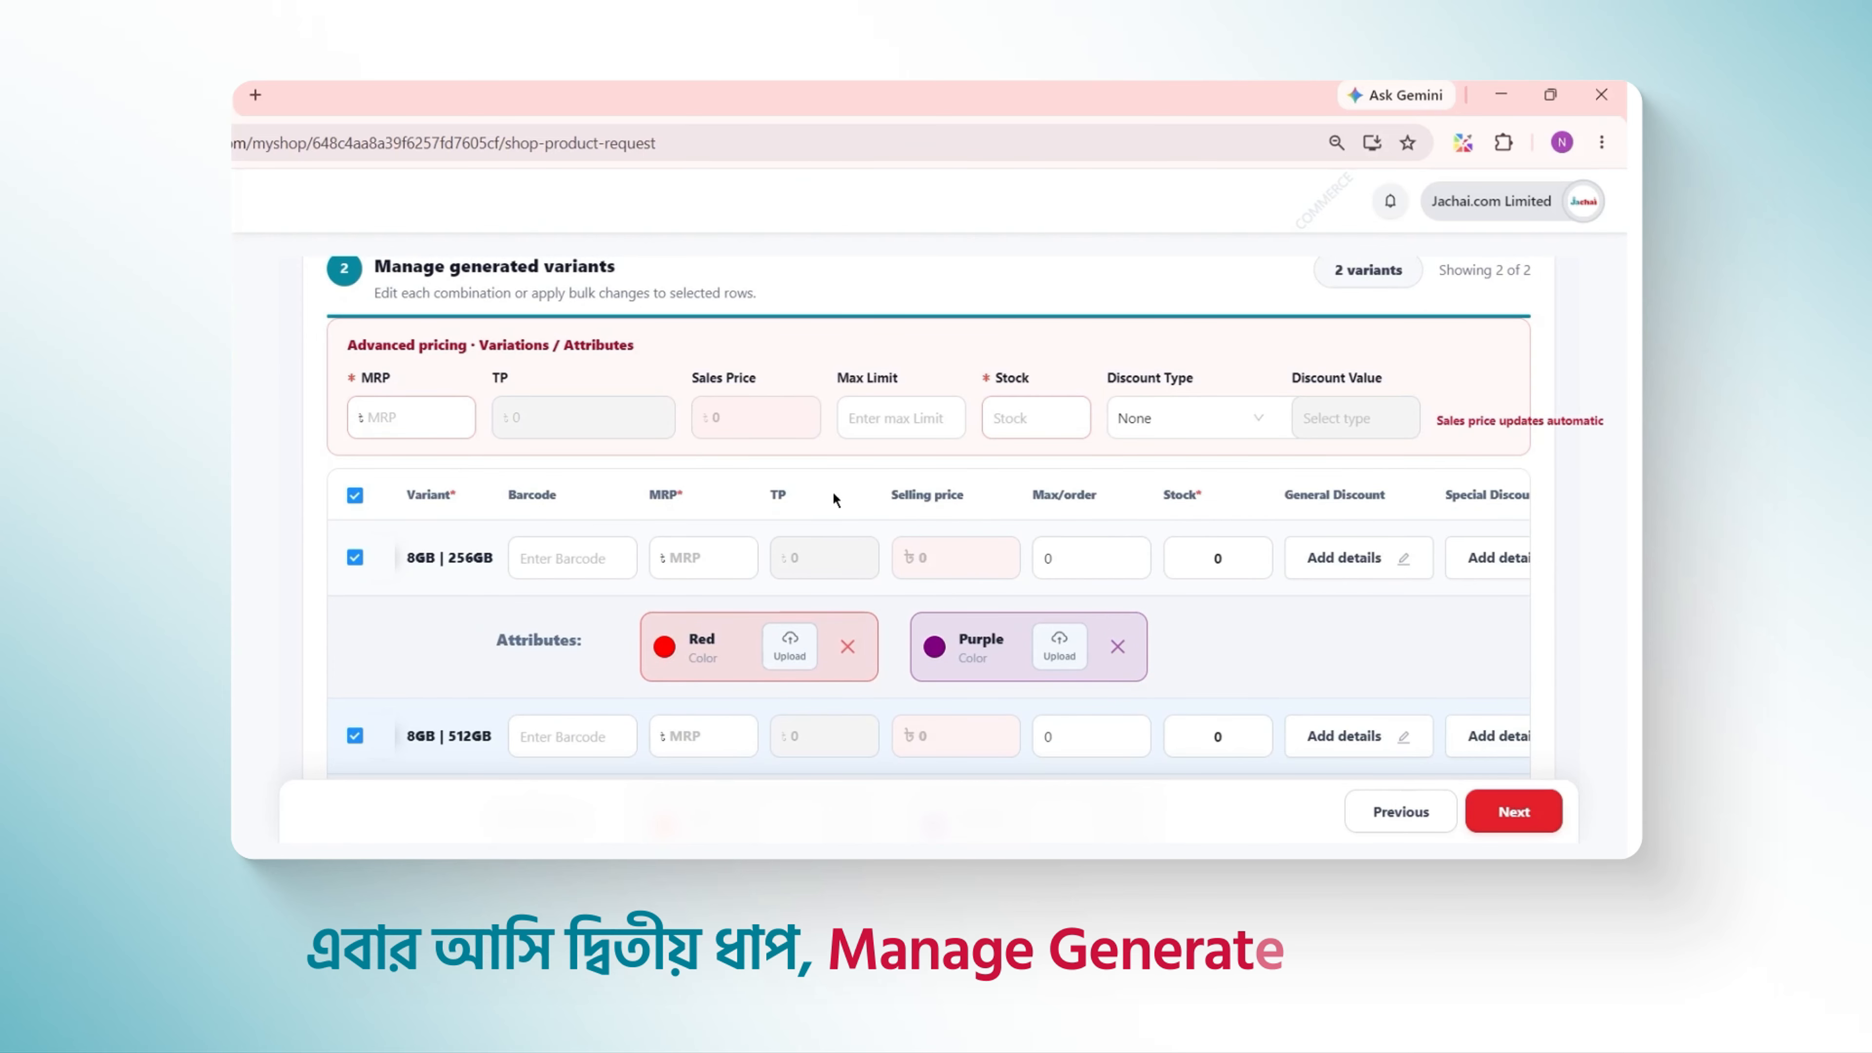
scroll(833, 493, "down", 2)
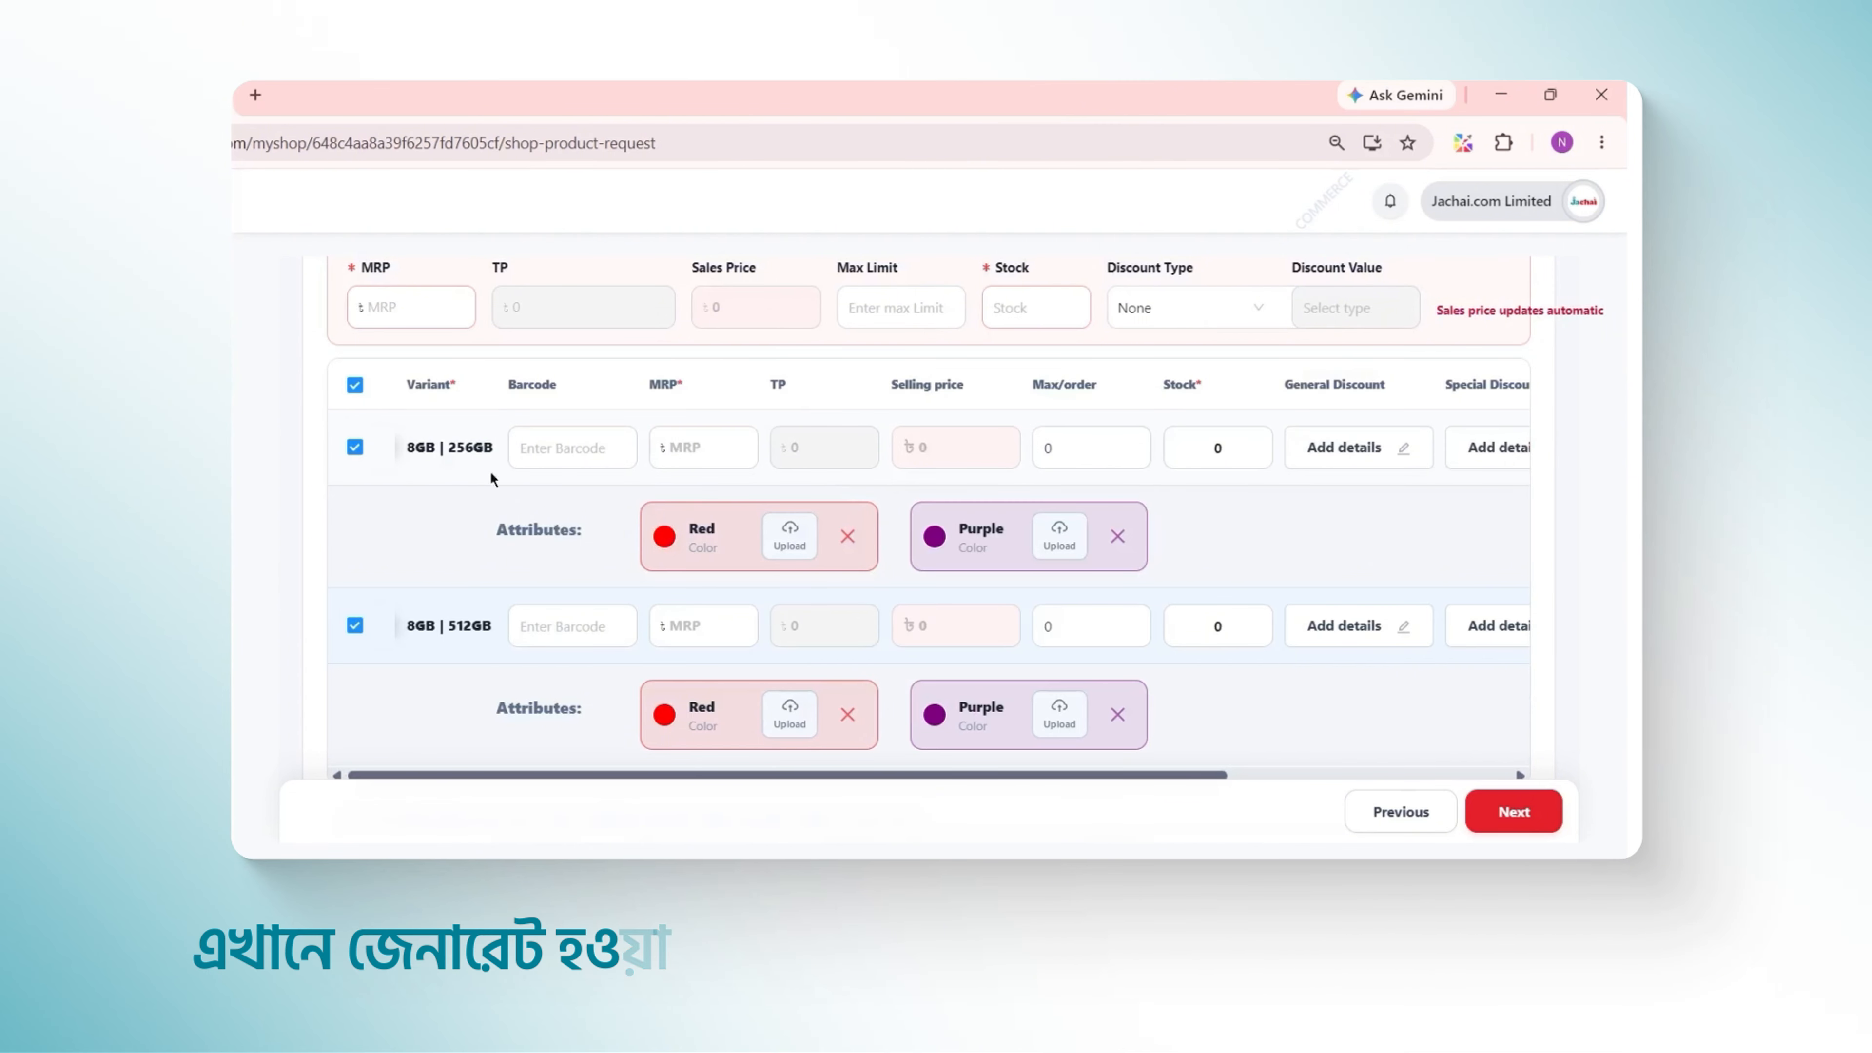
scroll(515, 727, "up", 2)
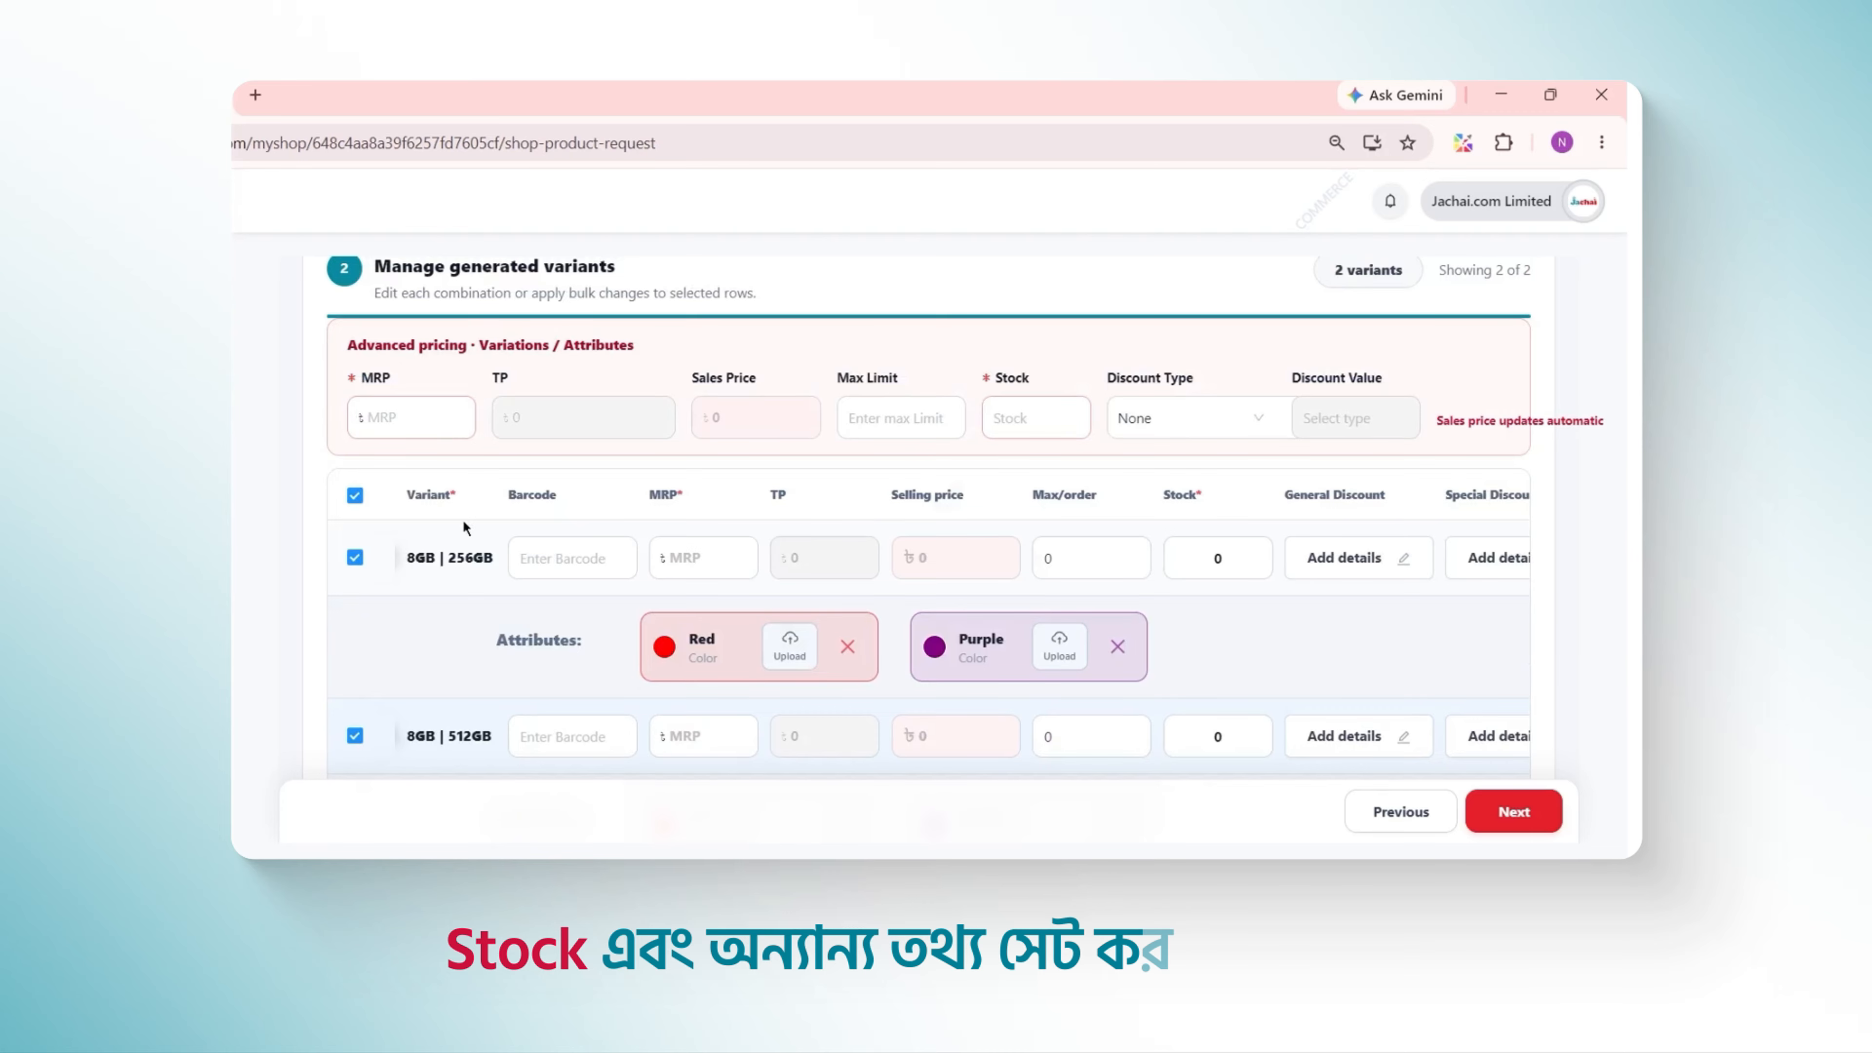
left_click(390, 407)
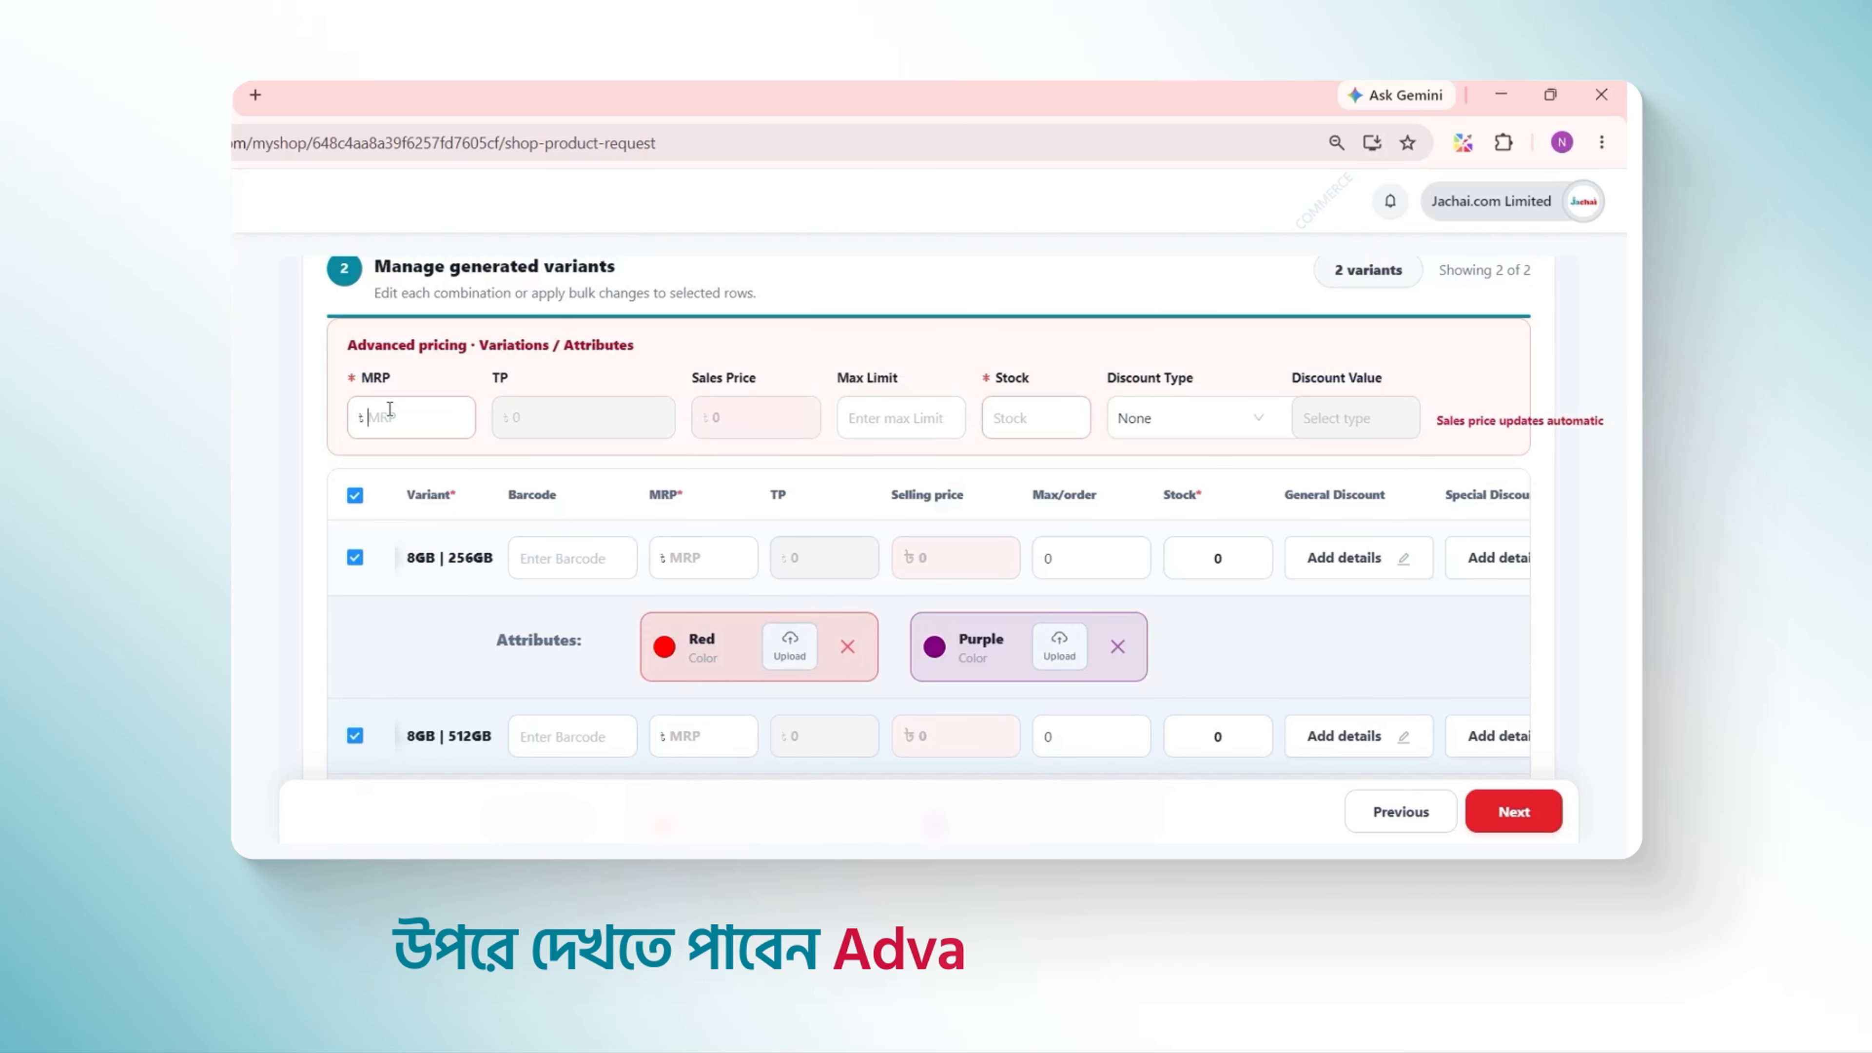
type("120000")
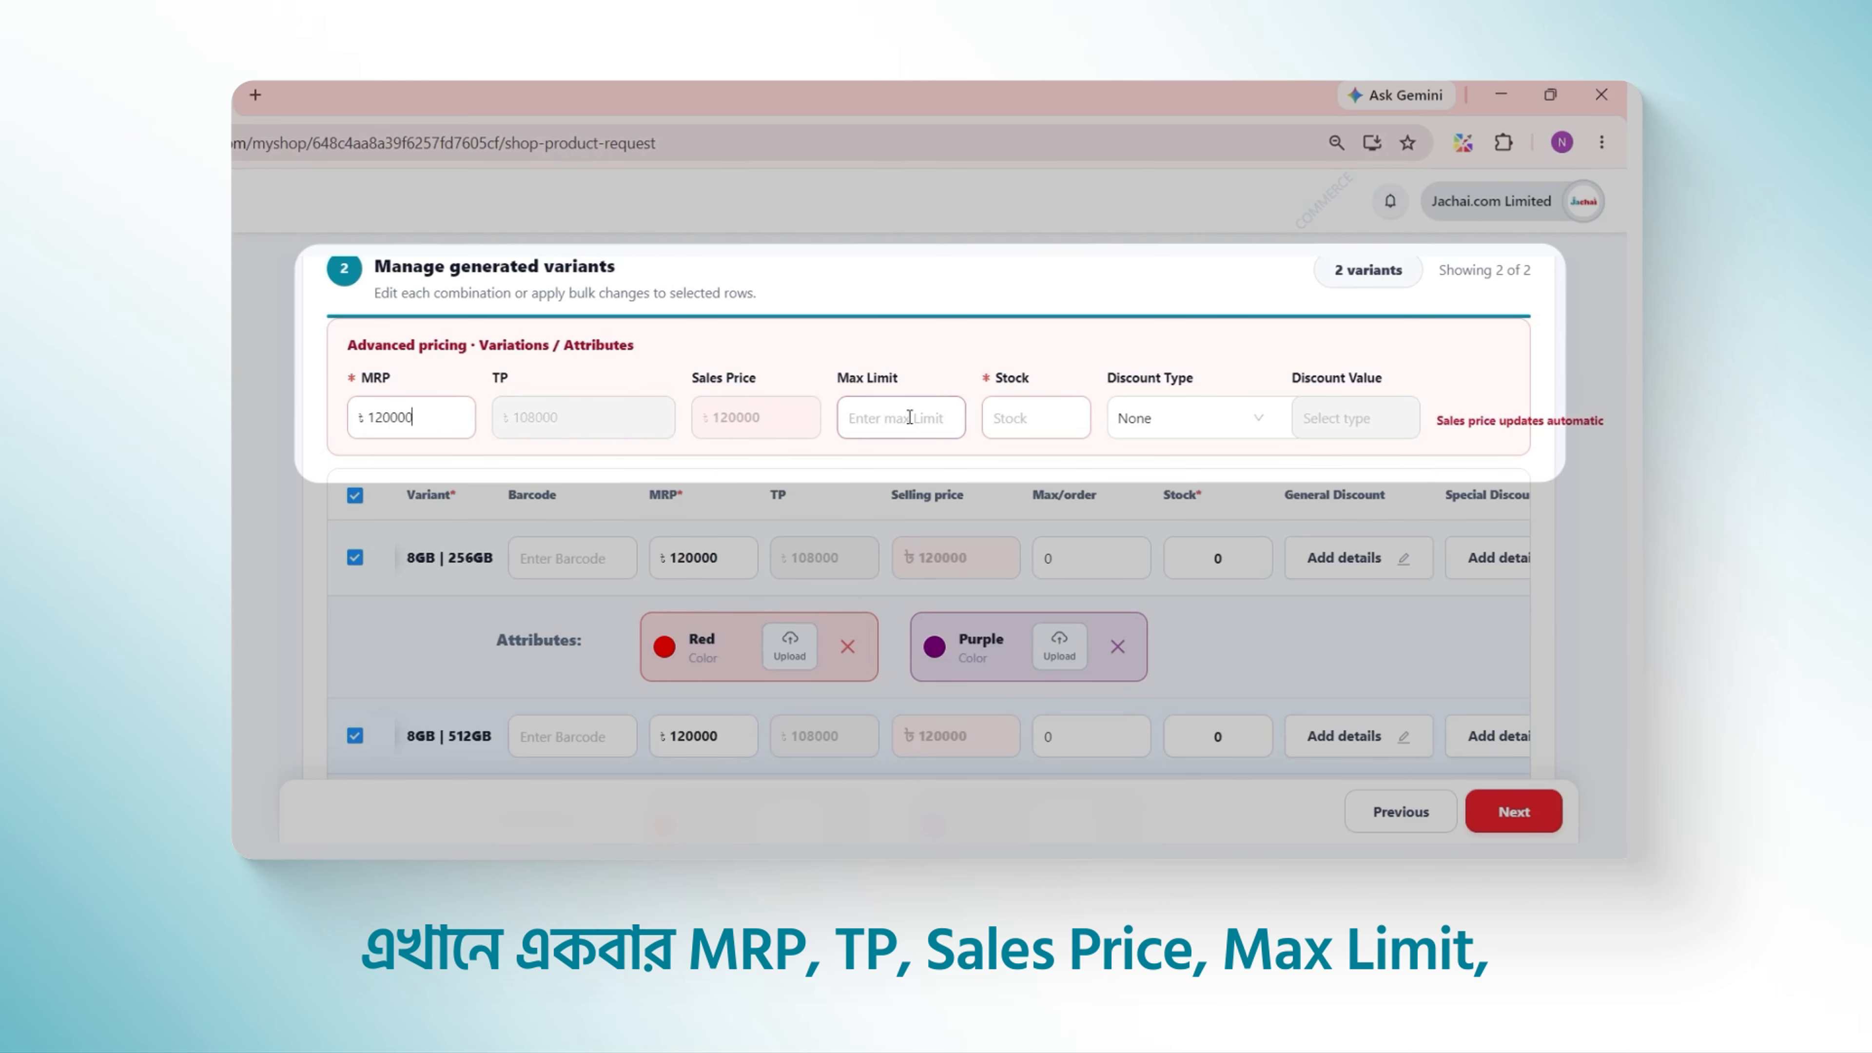
left_click(1050, 421)
type("15")
left_click(1243, 432)
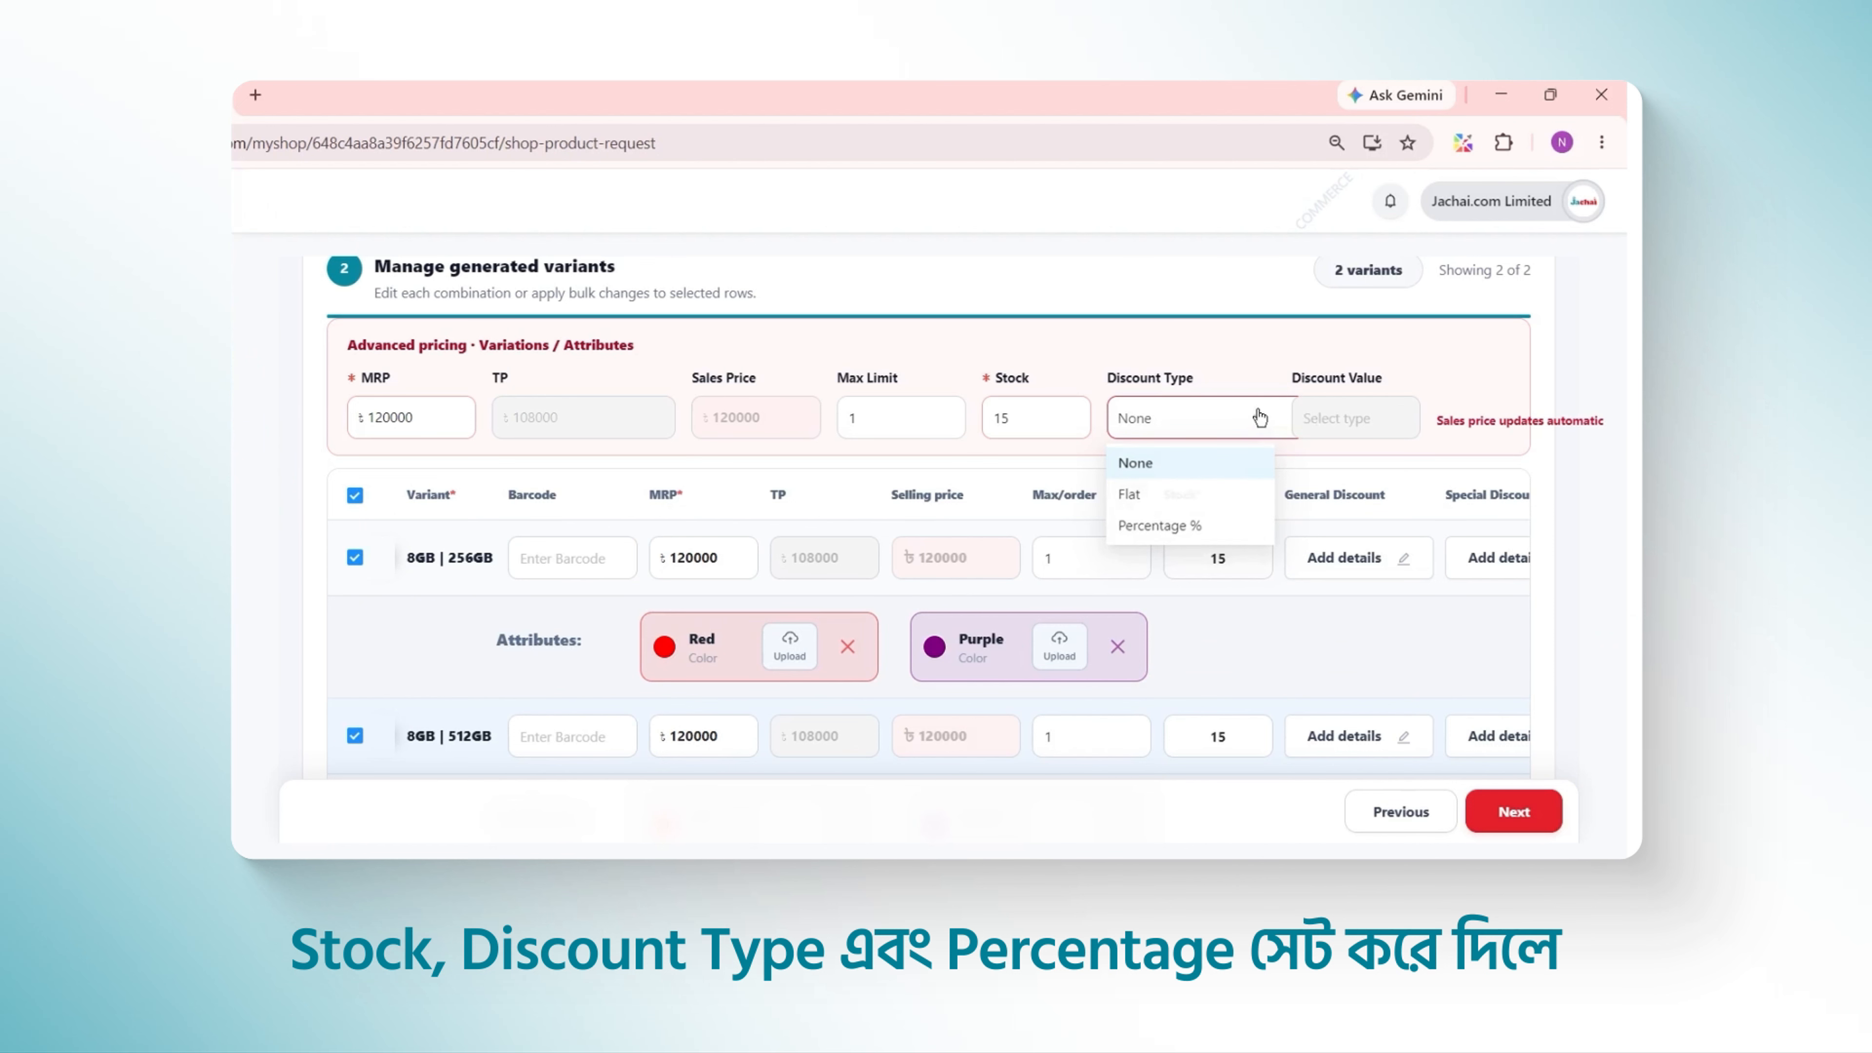
left_click(1260, 419)
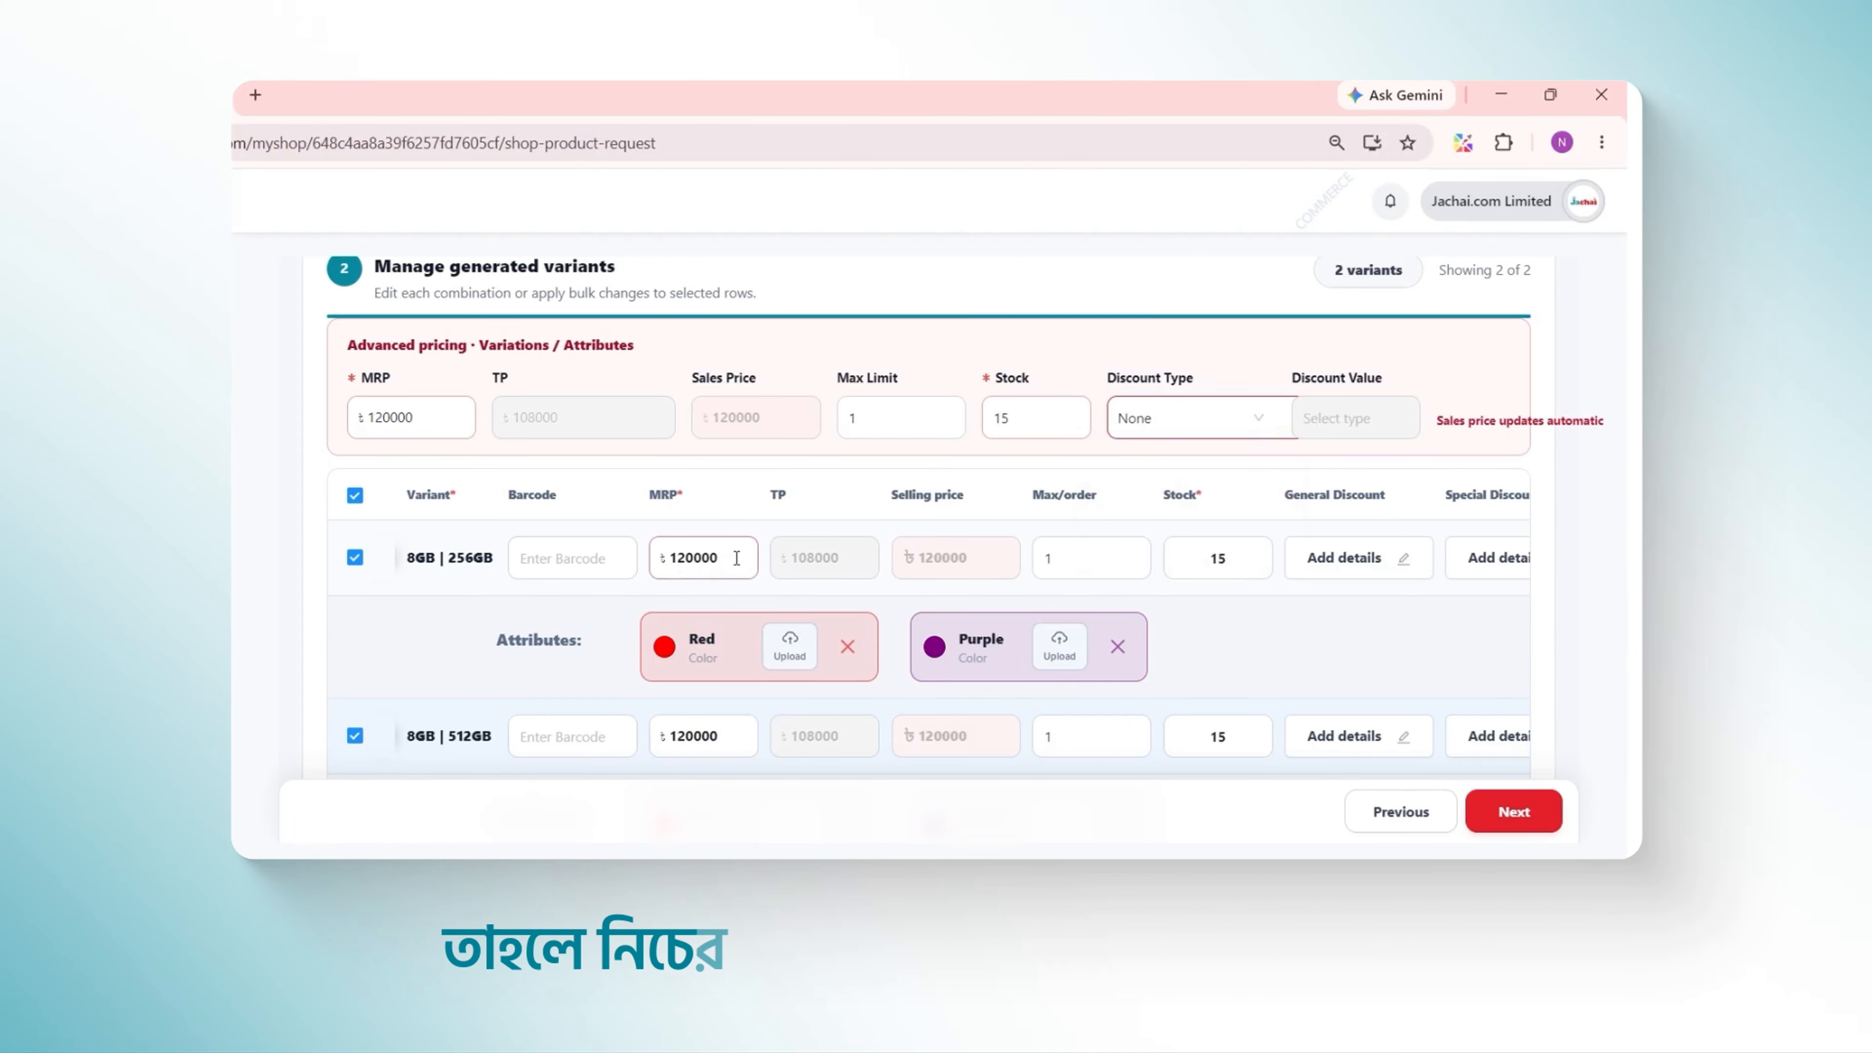
Step: Go through the variant rows and continue to the Description stage without adding product accessories
scroll(722, 615, "down", 1)
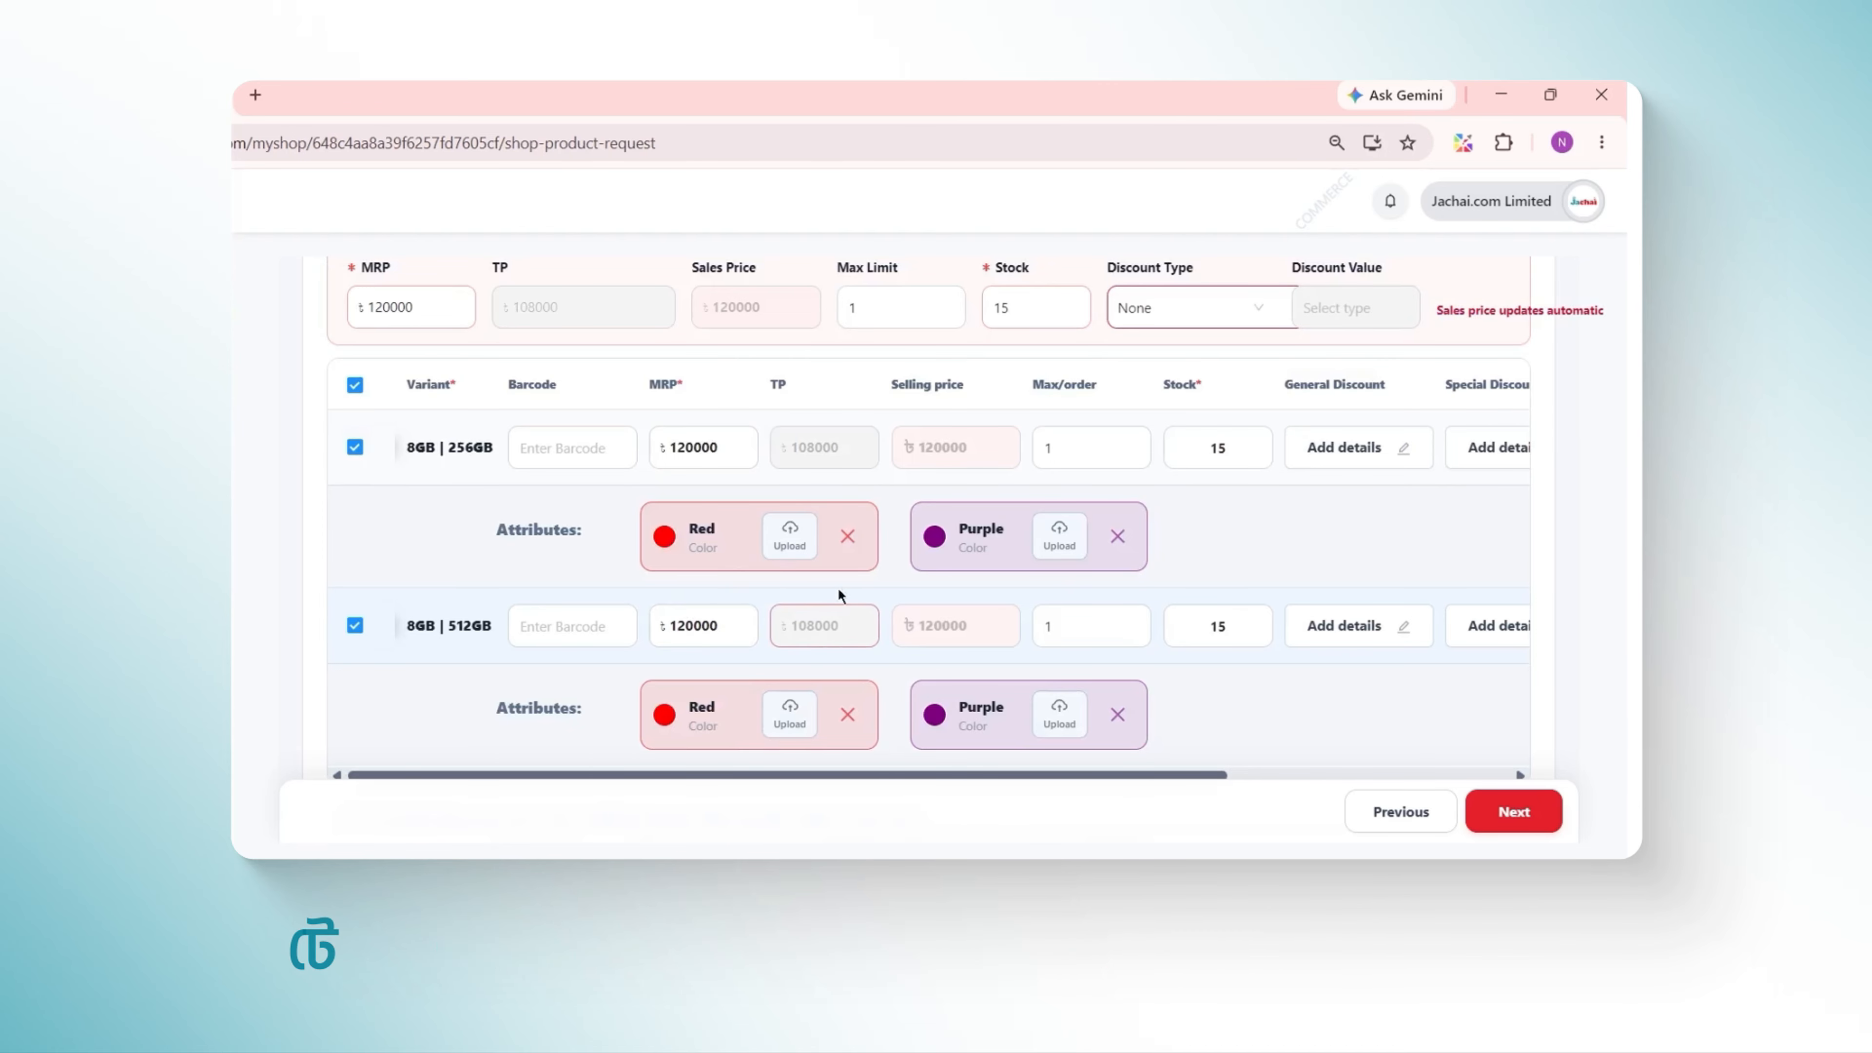
left_click(1236, 448)
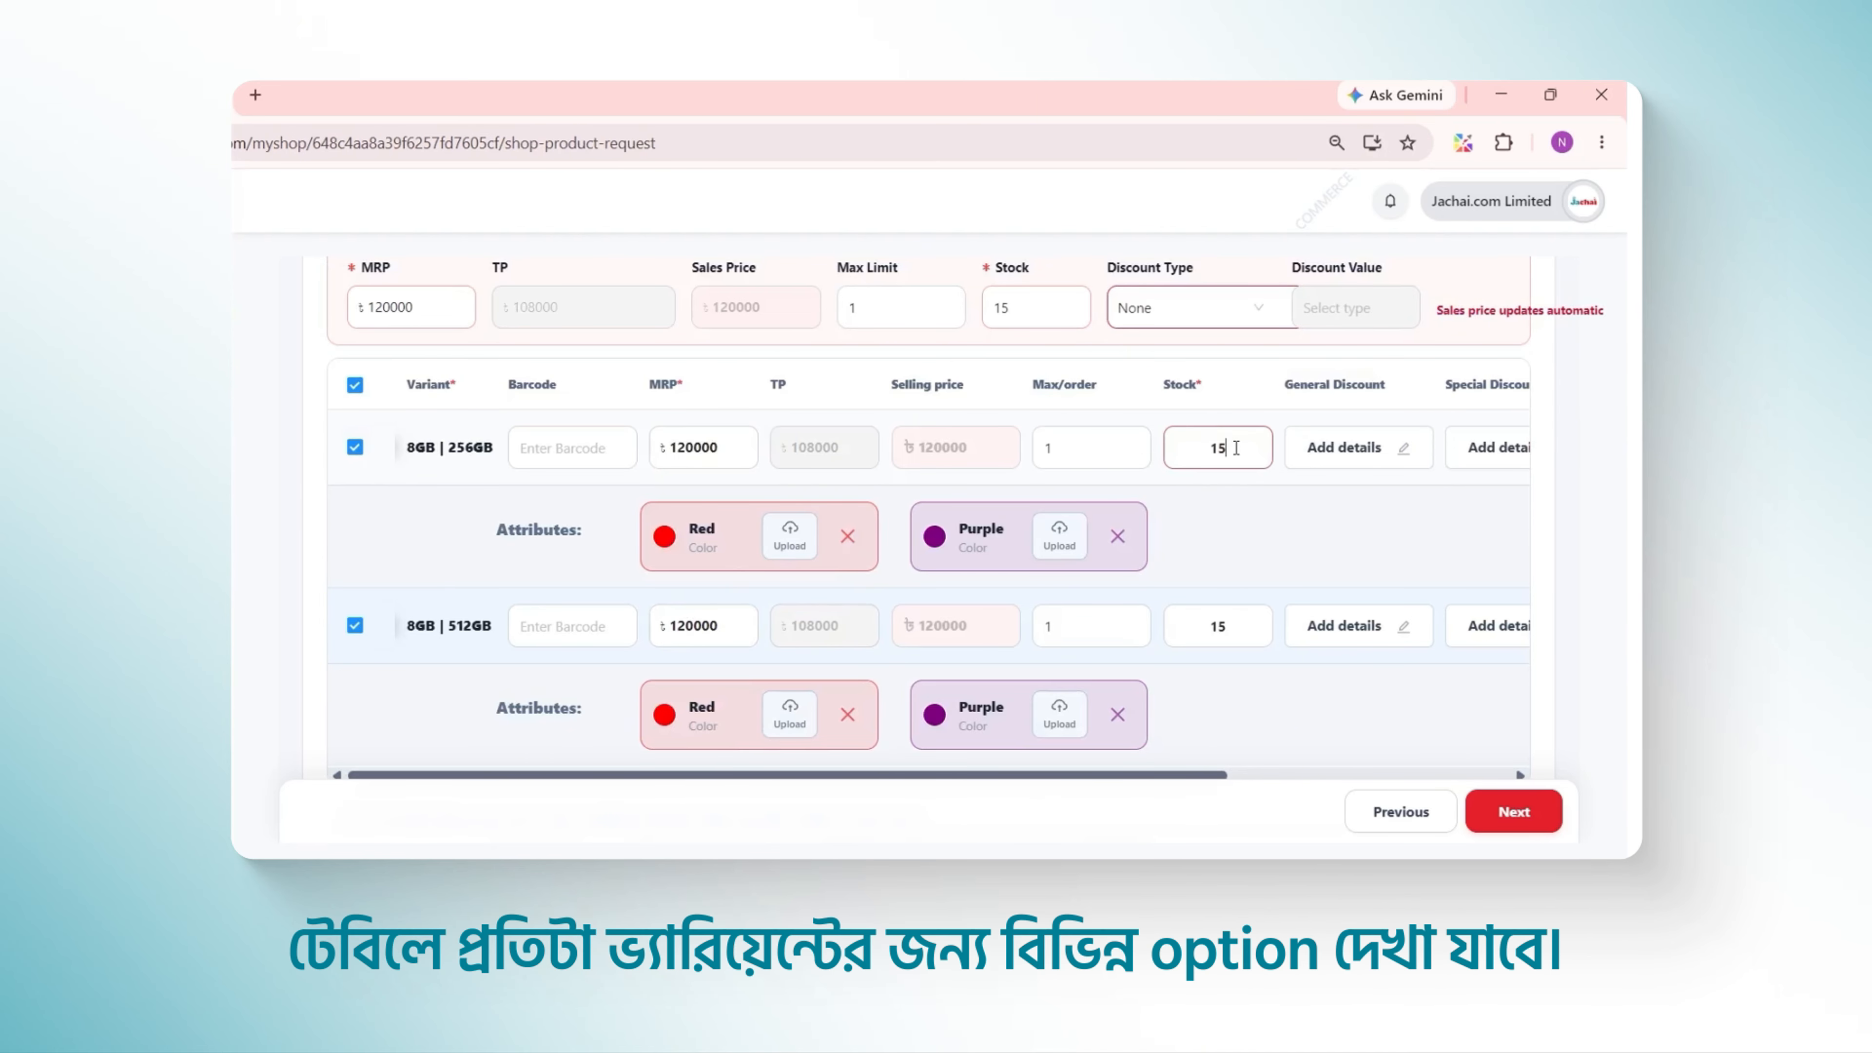
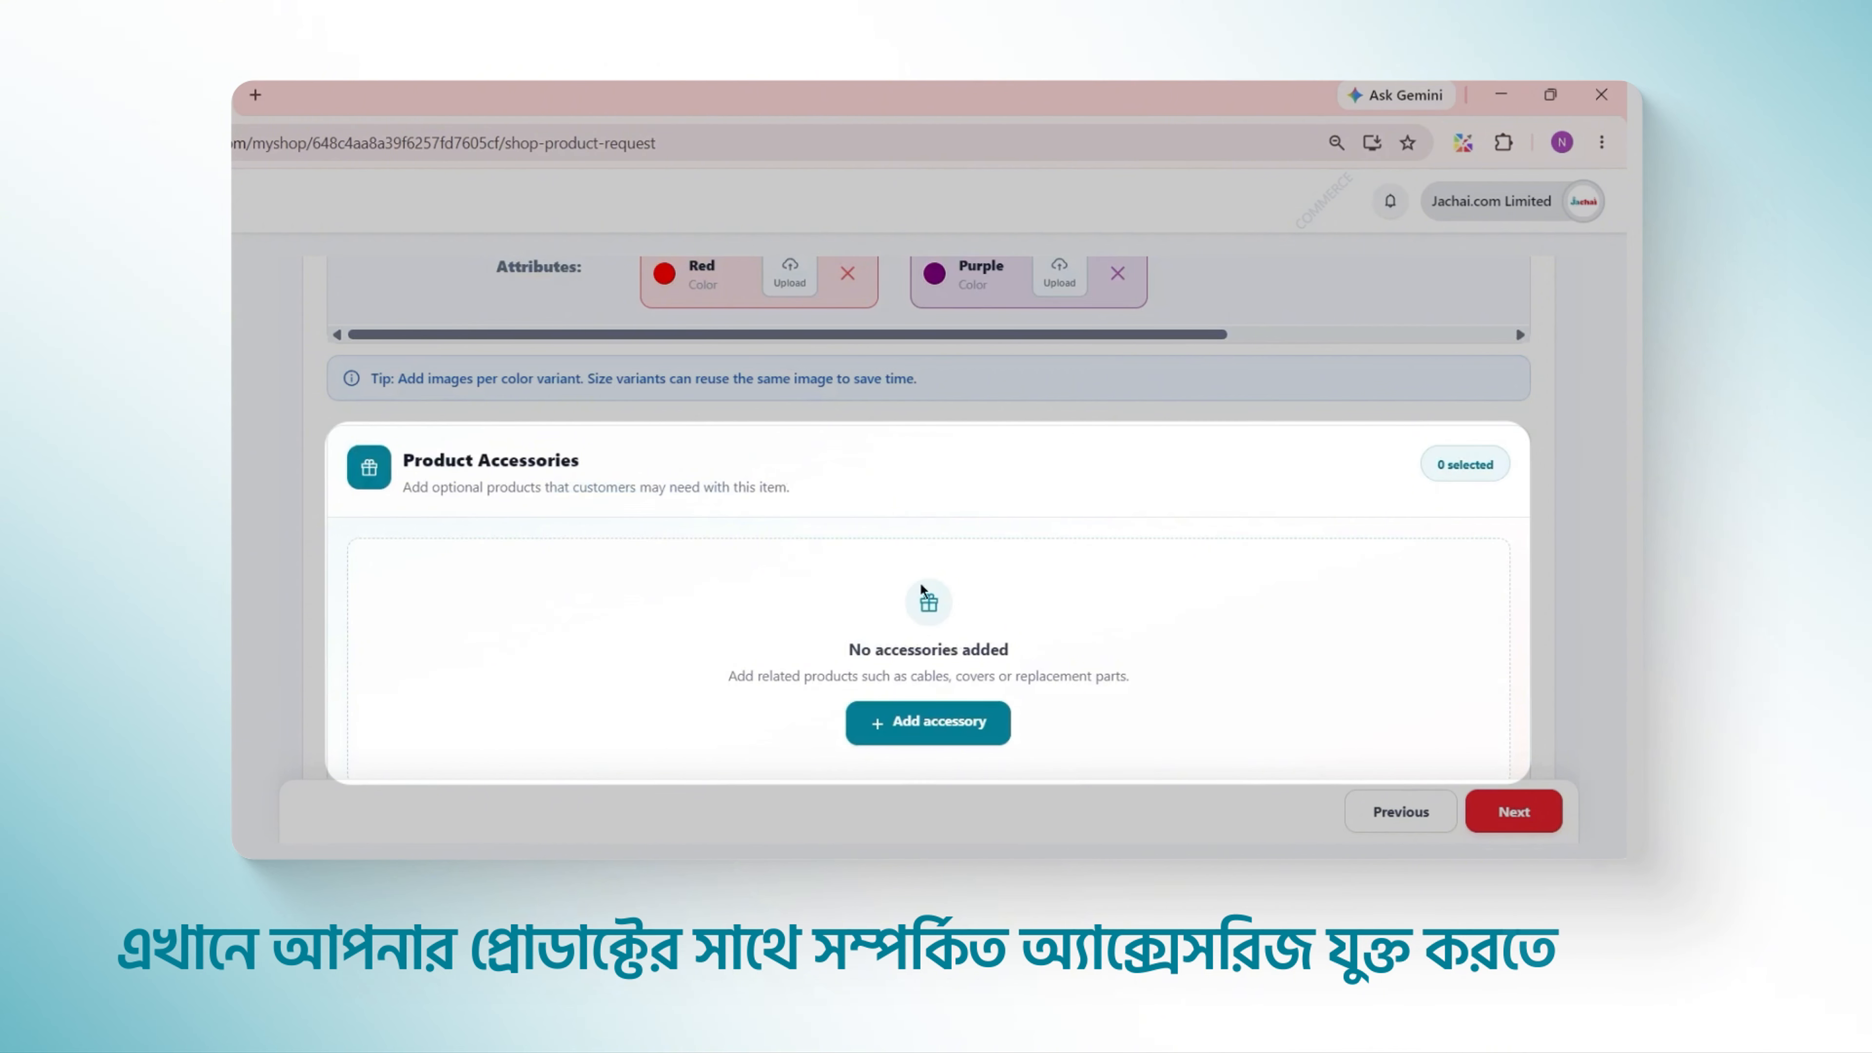
scroll(932, 652, "down", 1)
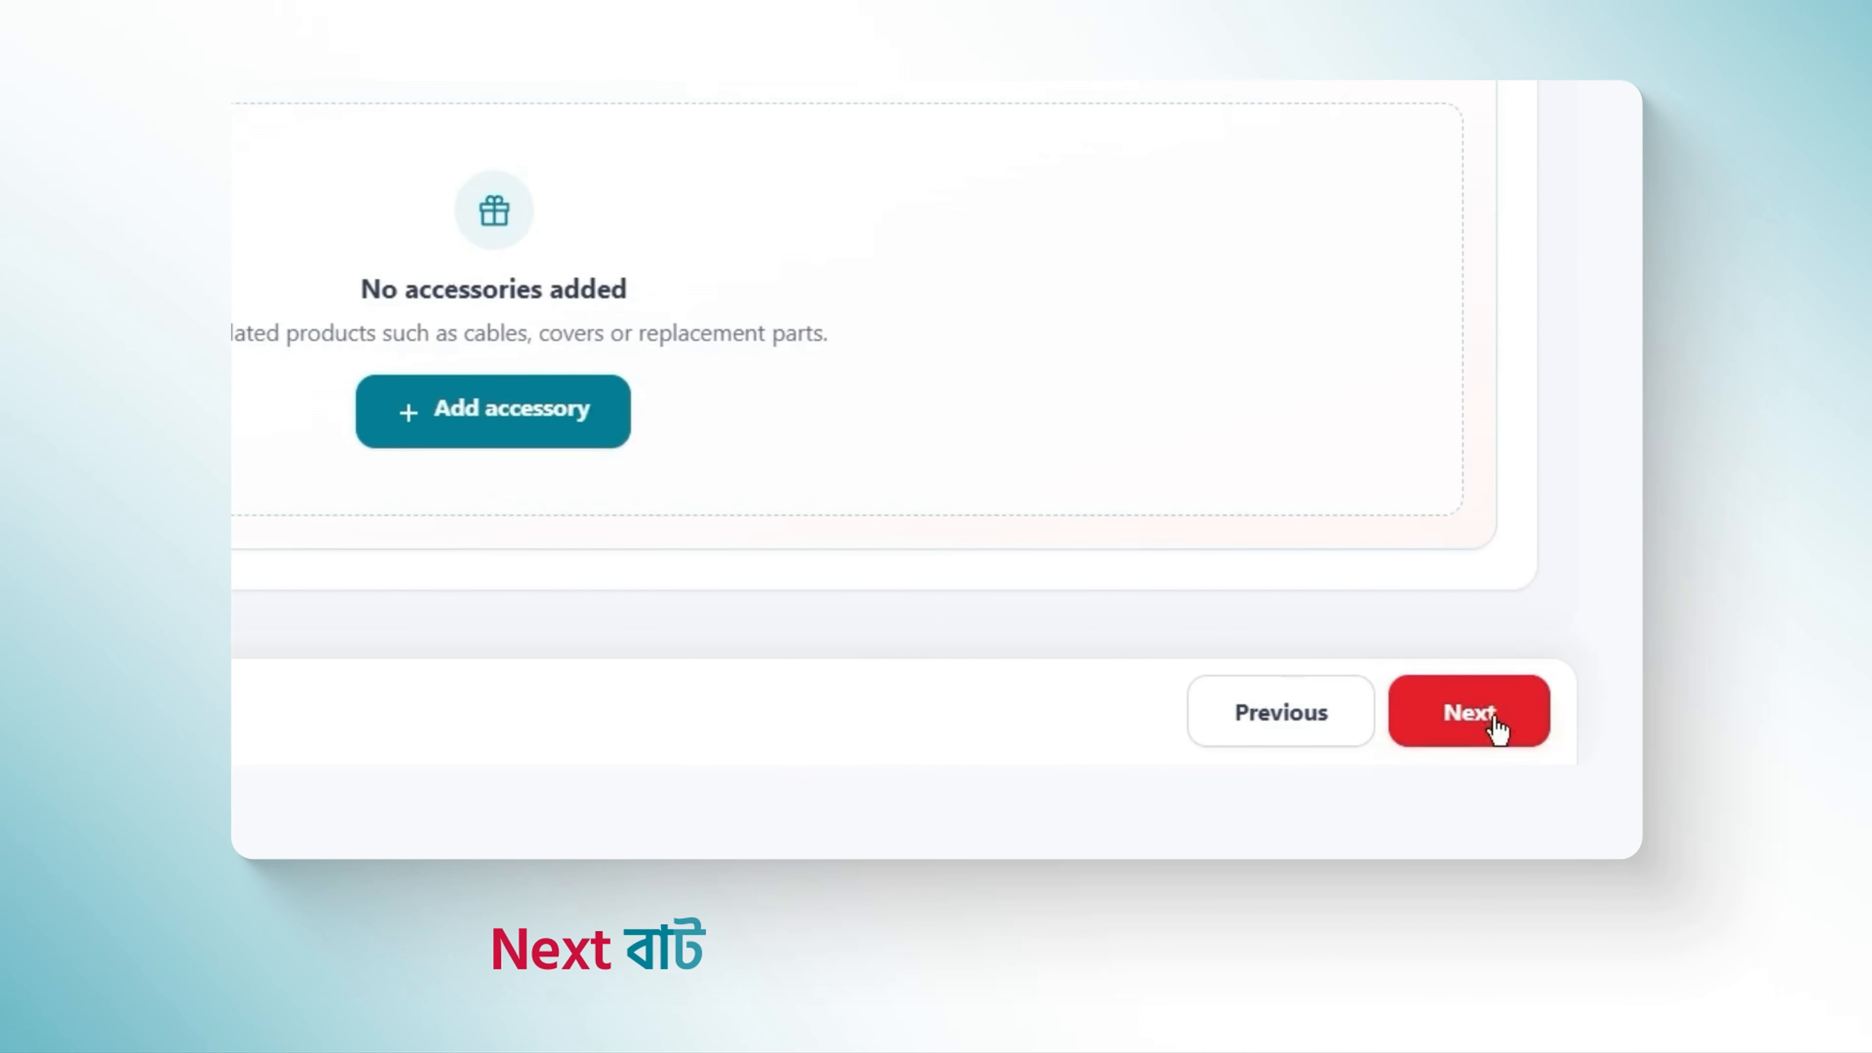
left_click(1497, 722)
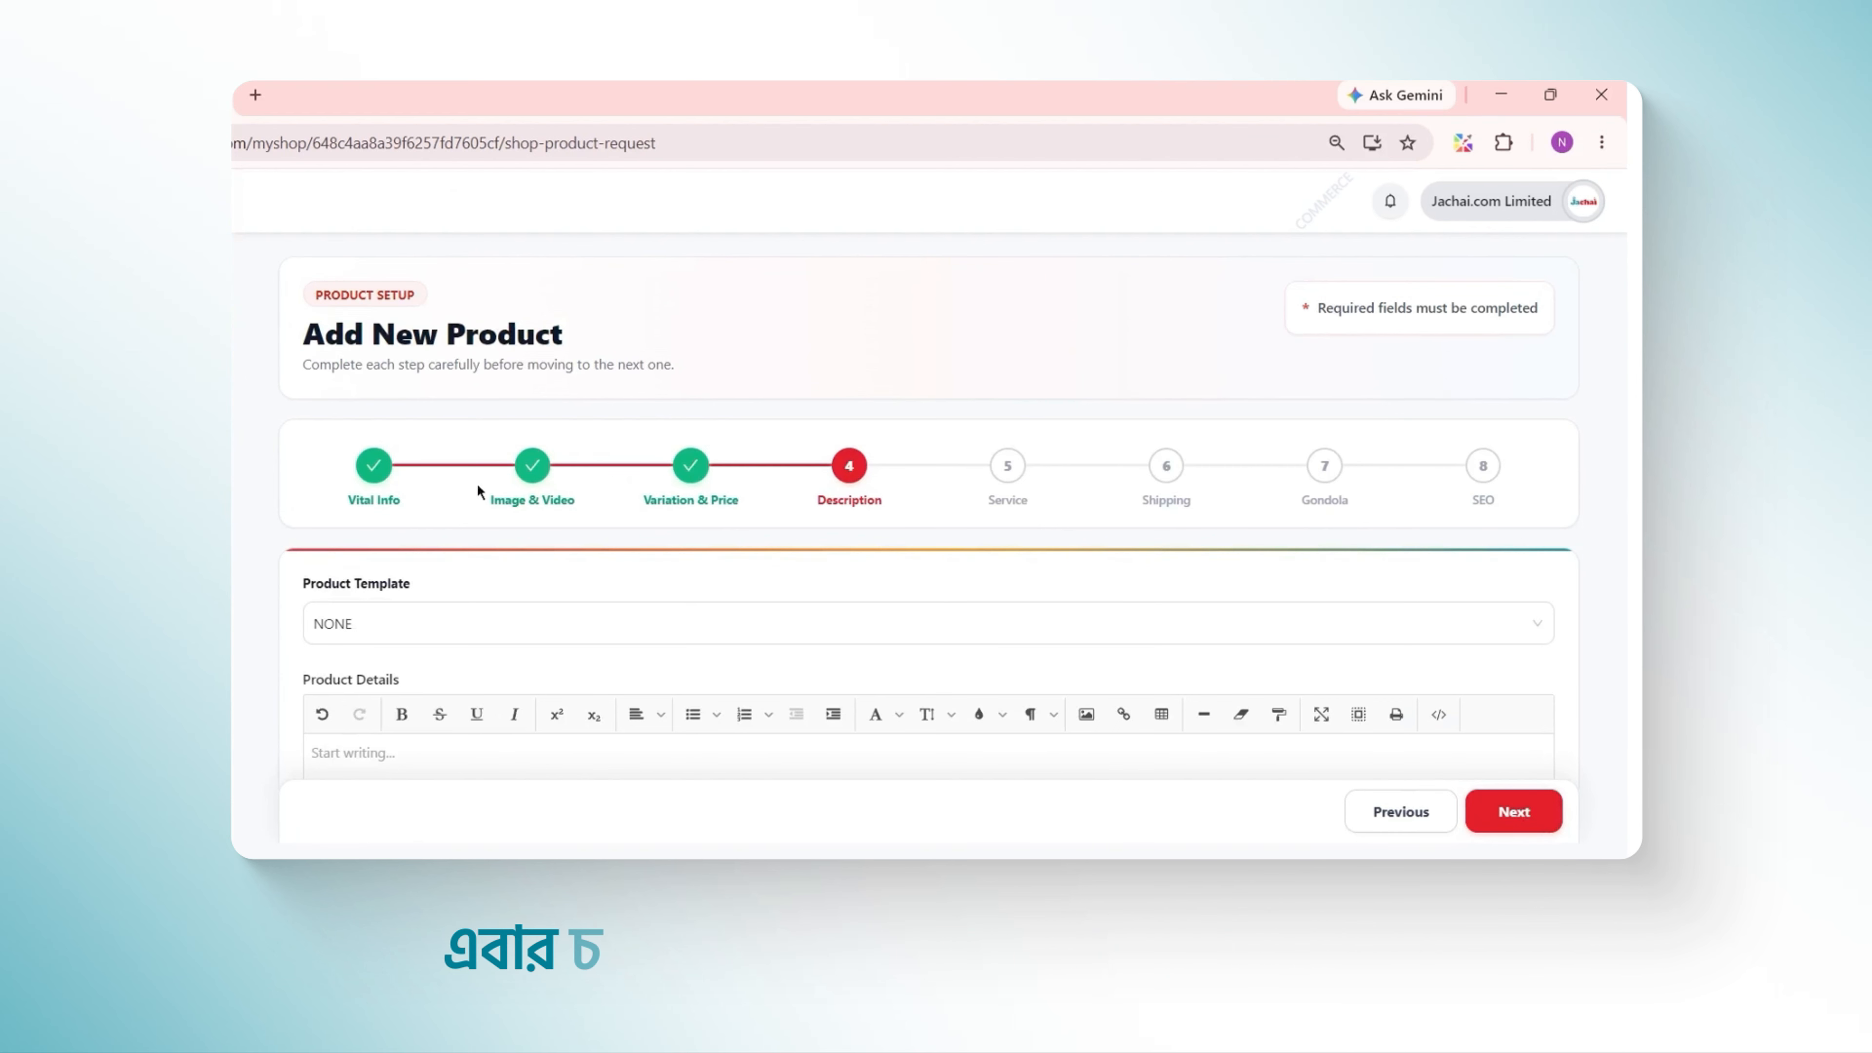
Step: Skip the optional product details, FAQ and terms fields and continue to the Service stage
scroll(476, 483, "down", 2)
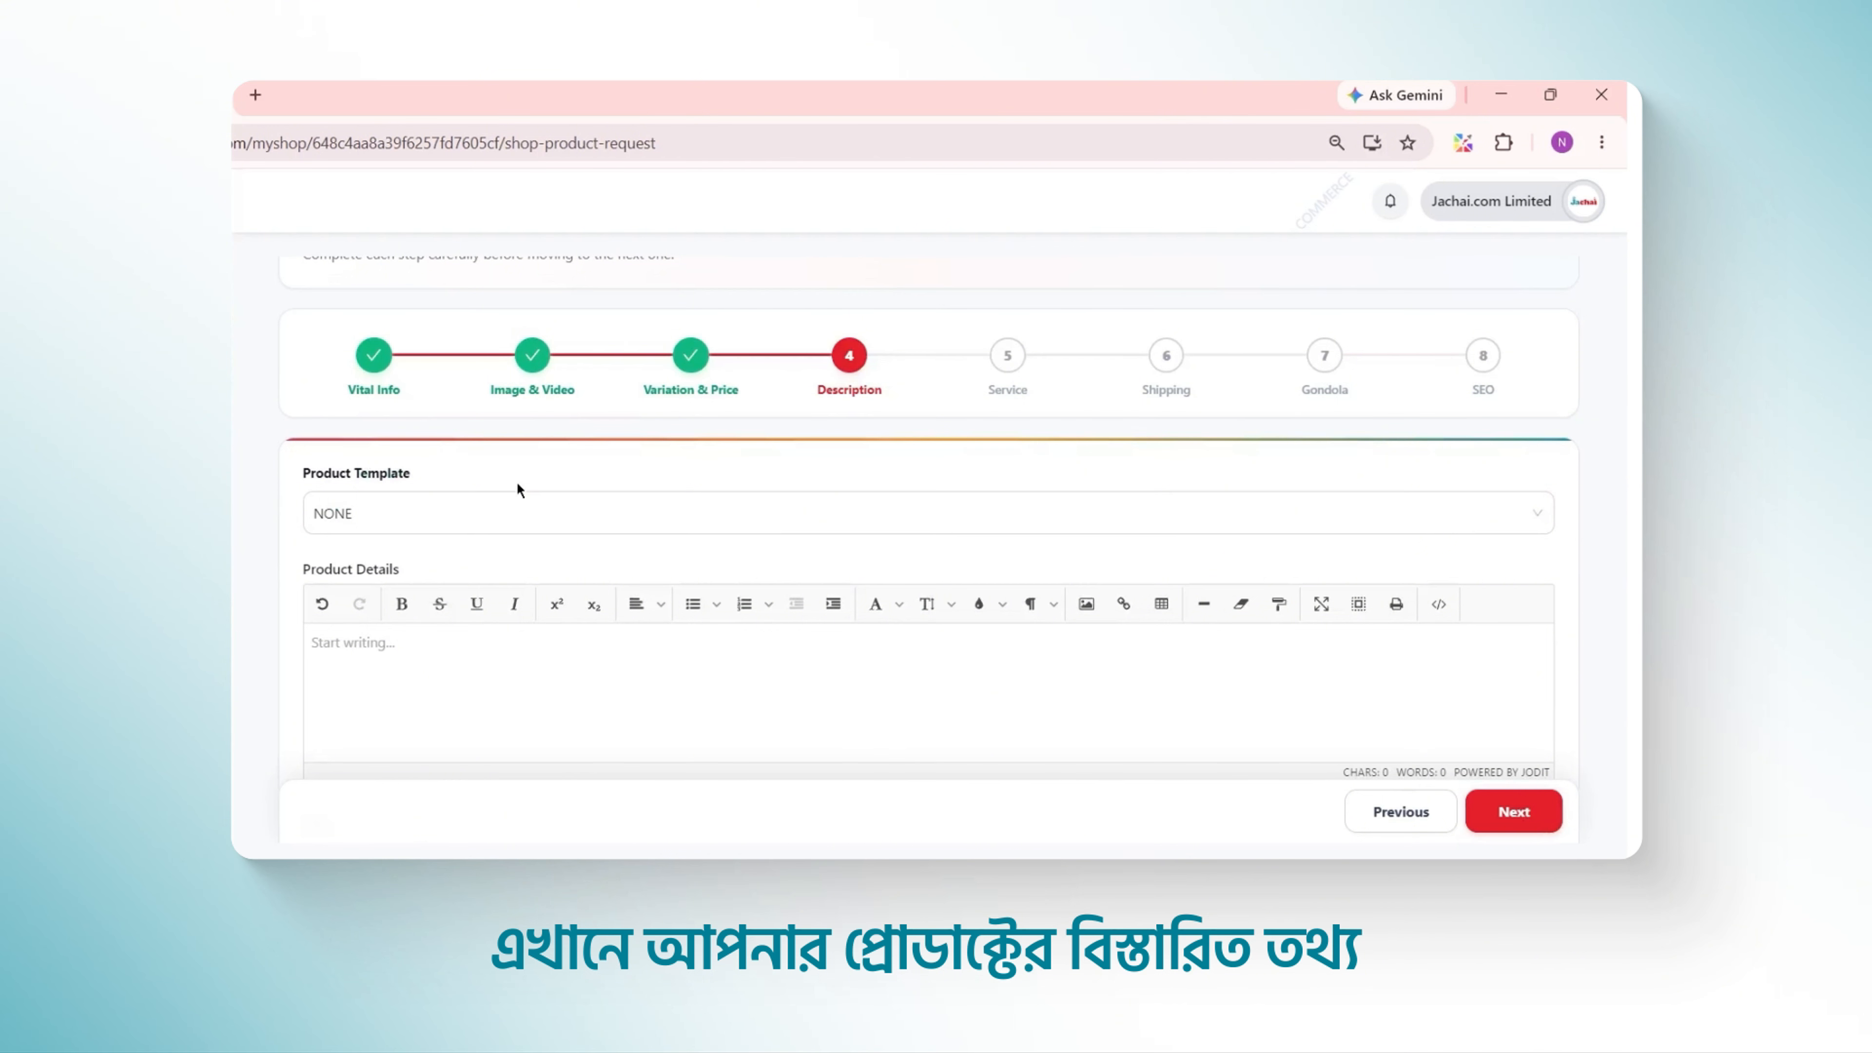
scroll(516, 484, "down", 2)
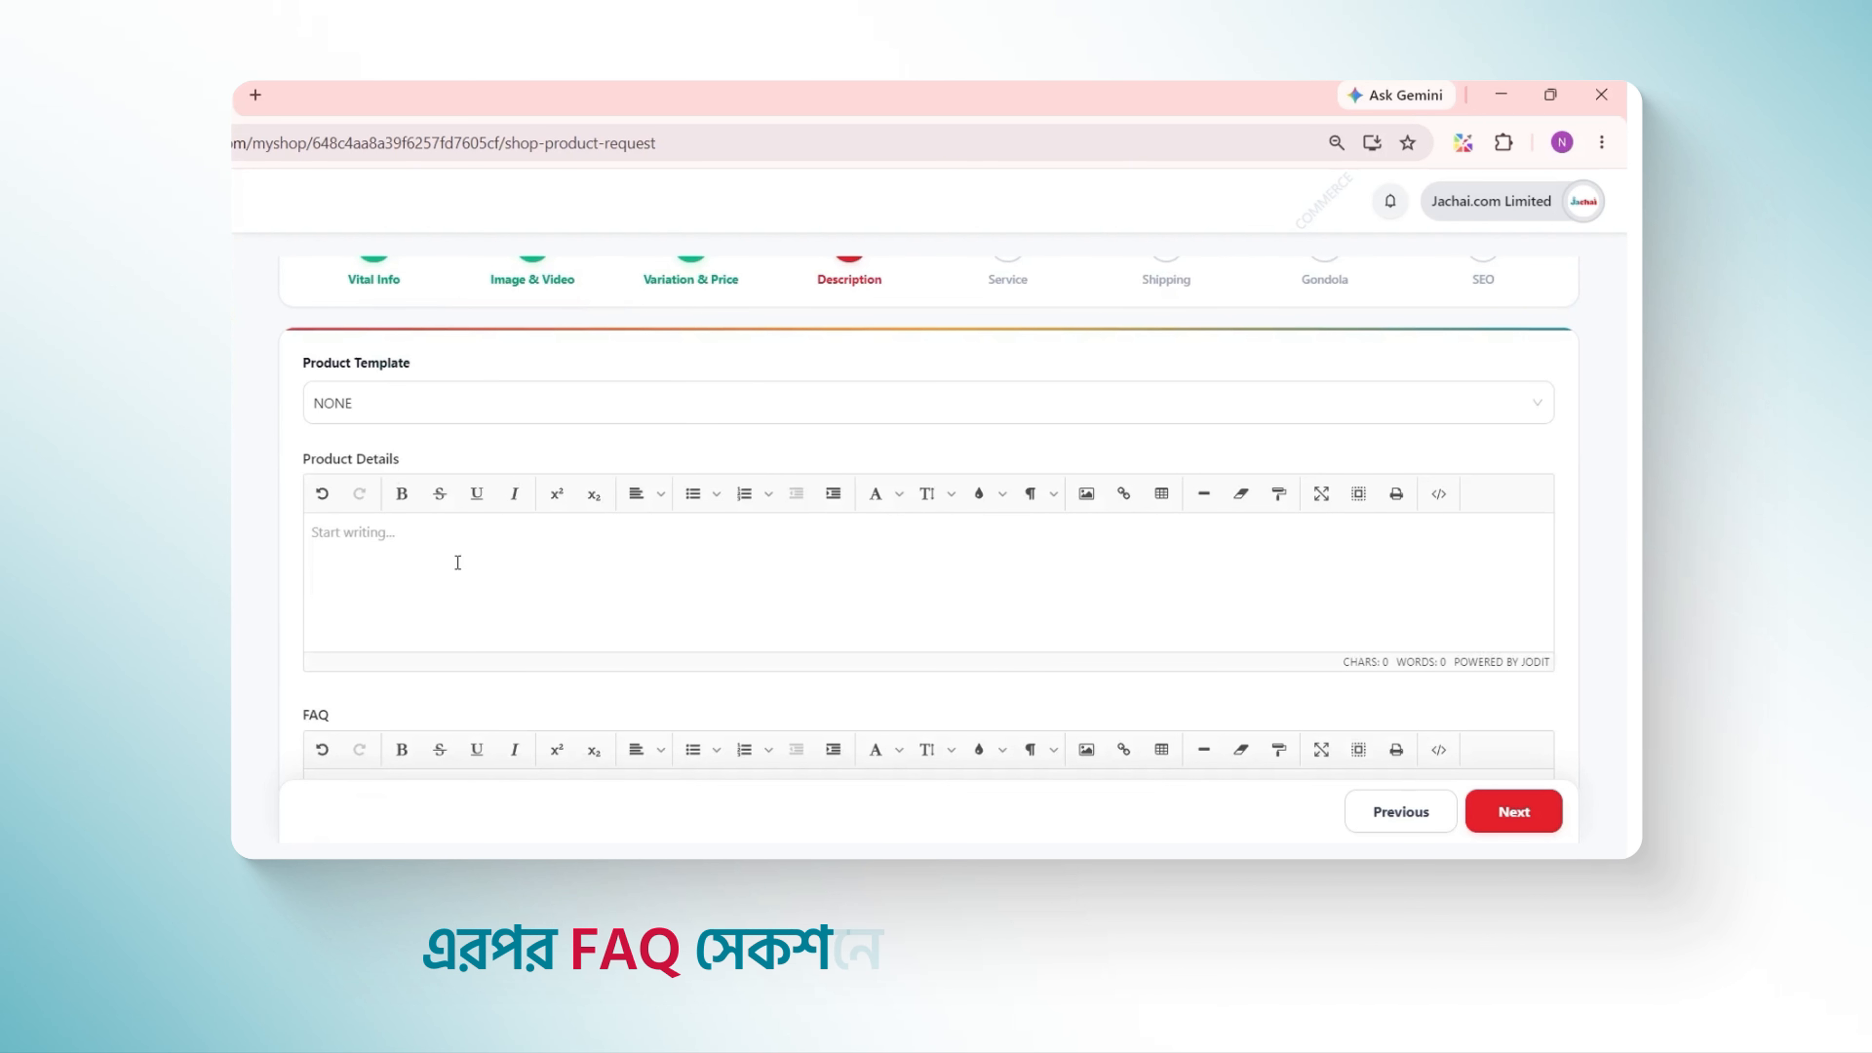
scroll(458, 563, "down", 3)
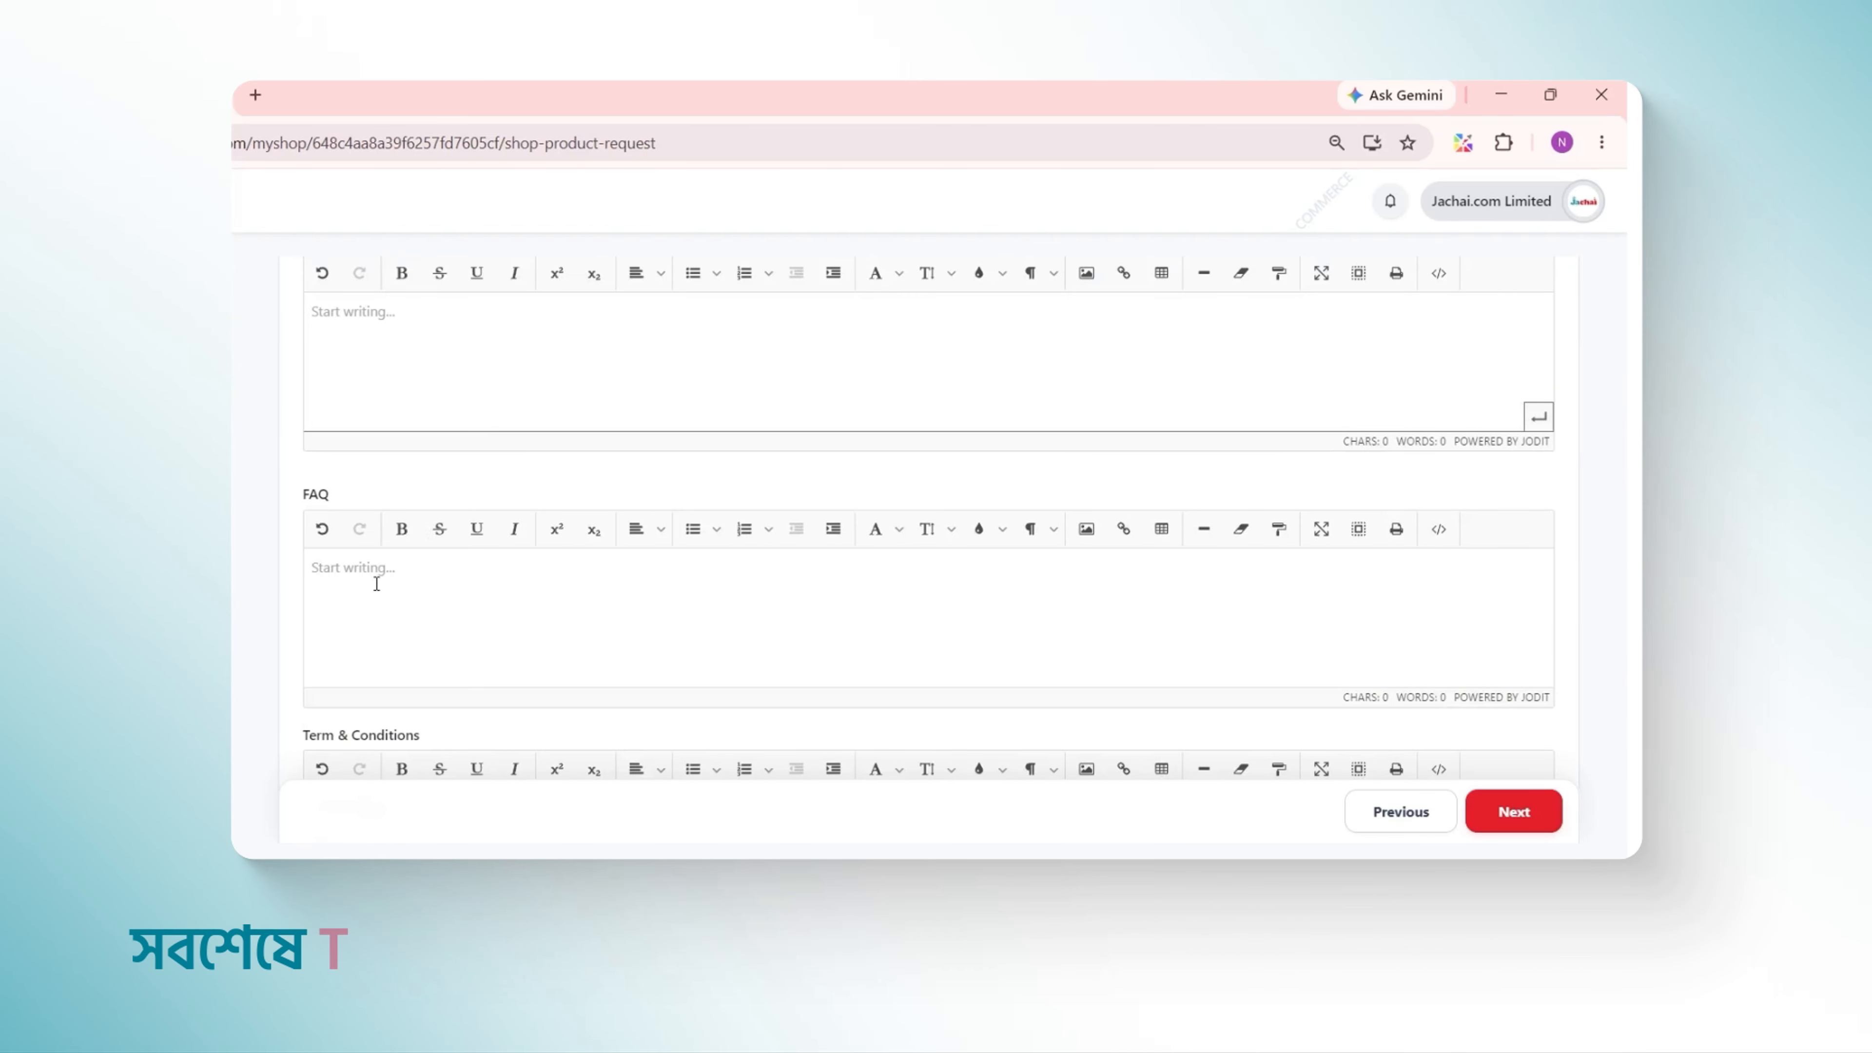
scroll(375, 582, "down", 3)
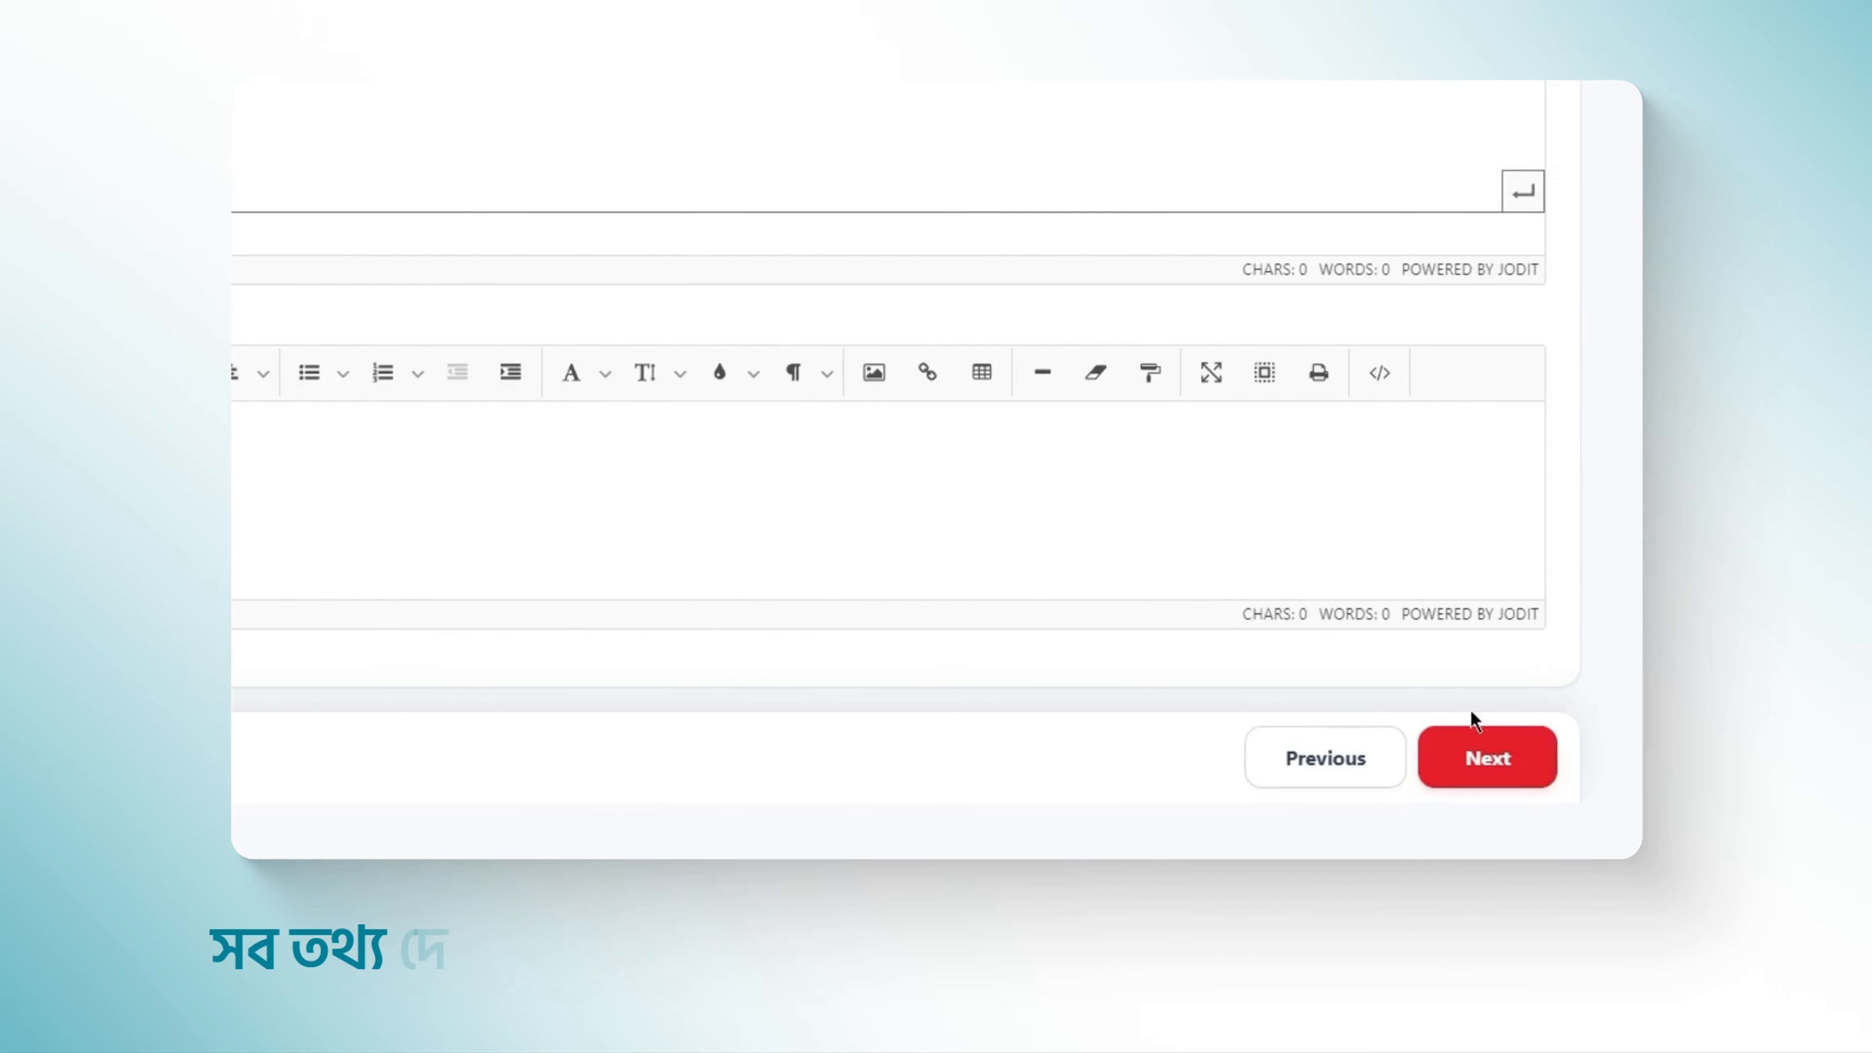
left_click(1483, 737)
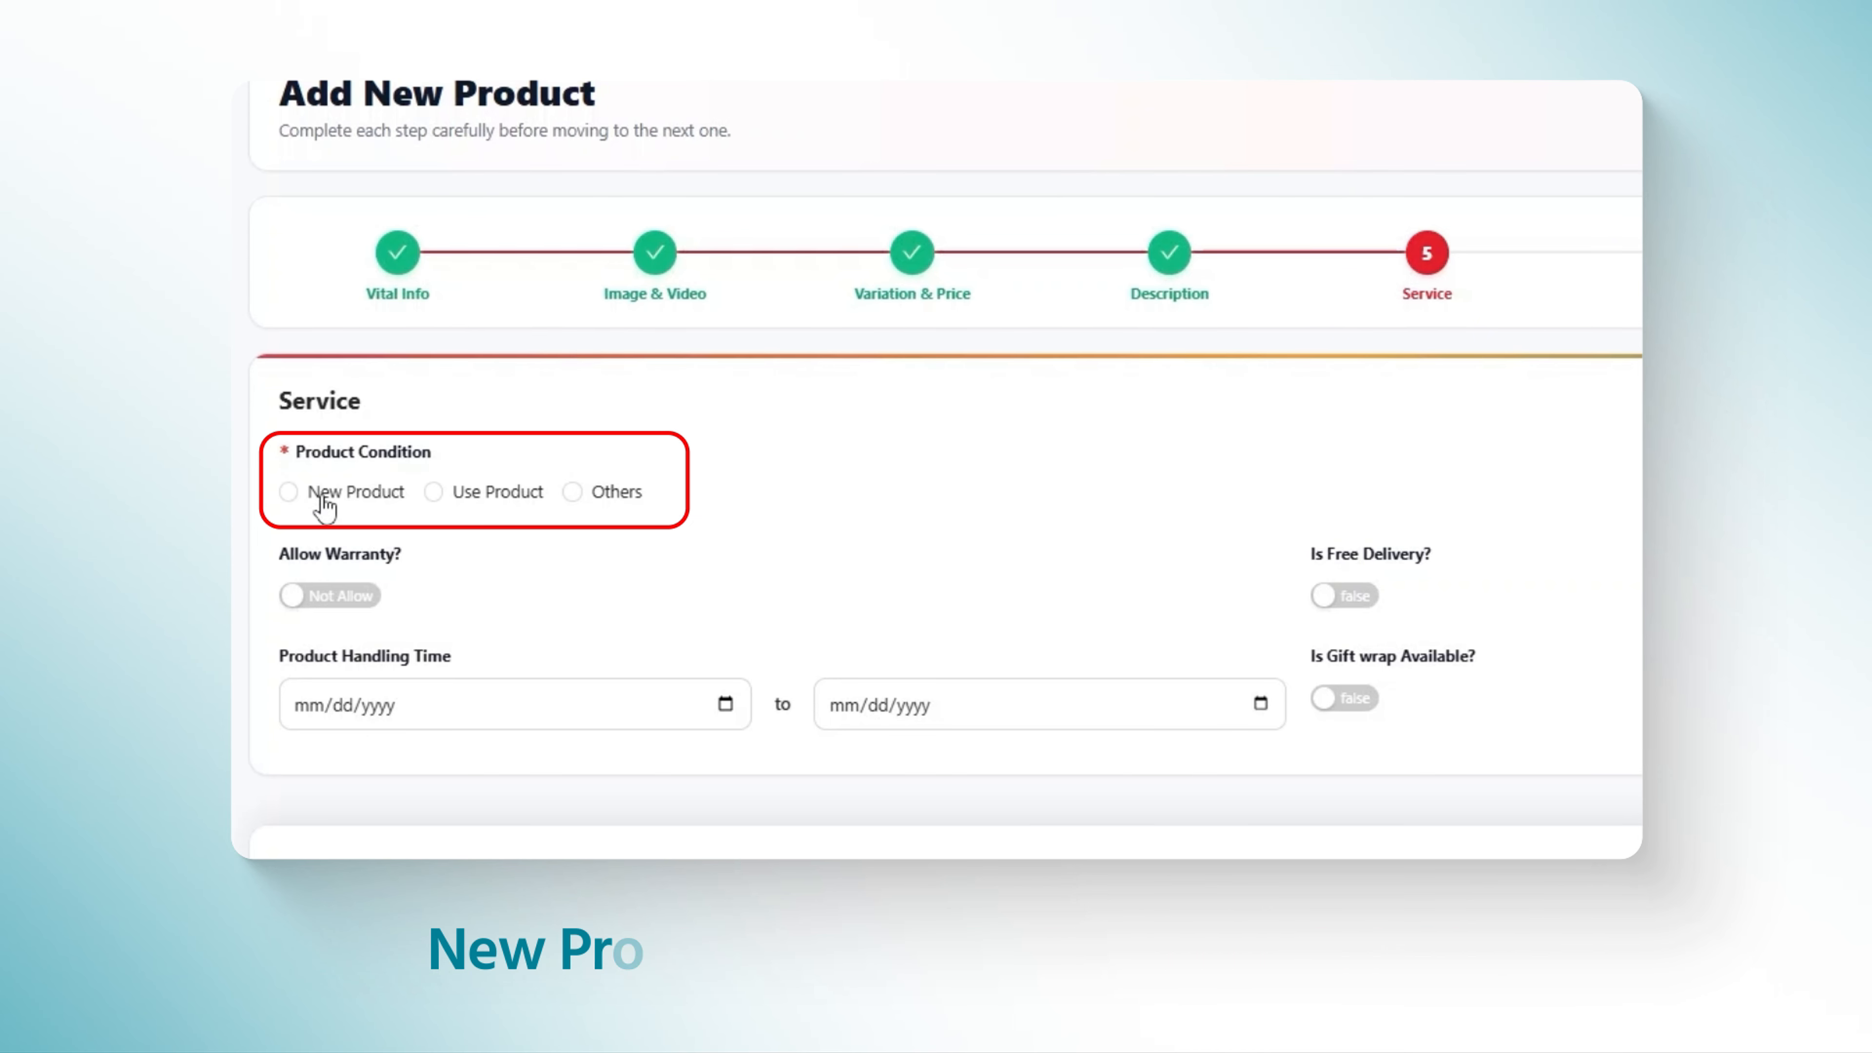
Step: Set the product condition to New Product, make gift wrap available and continue to the Shipping stage
left_click(358, 501)
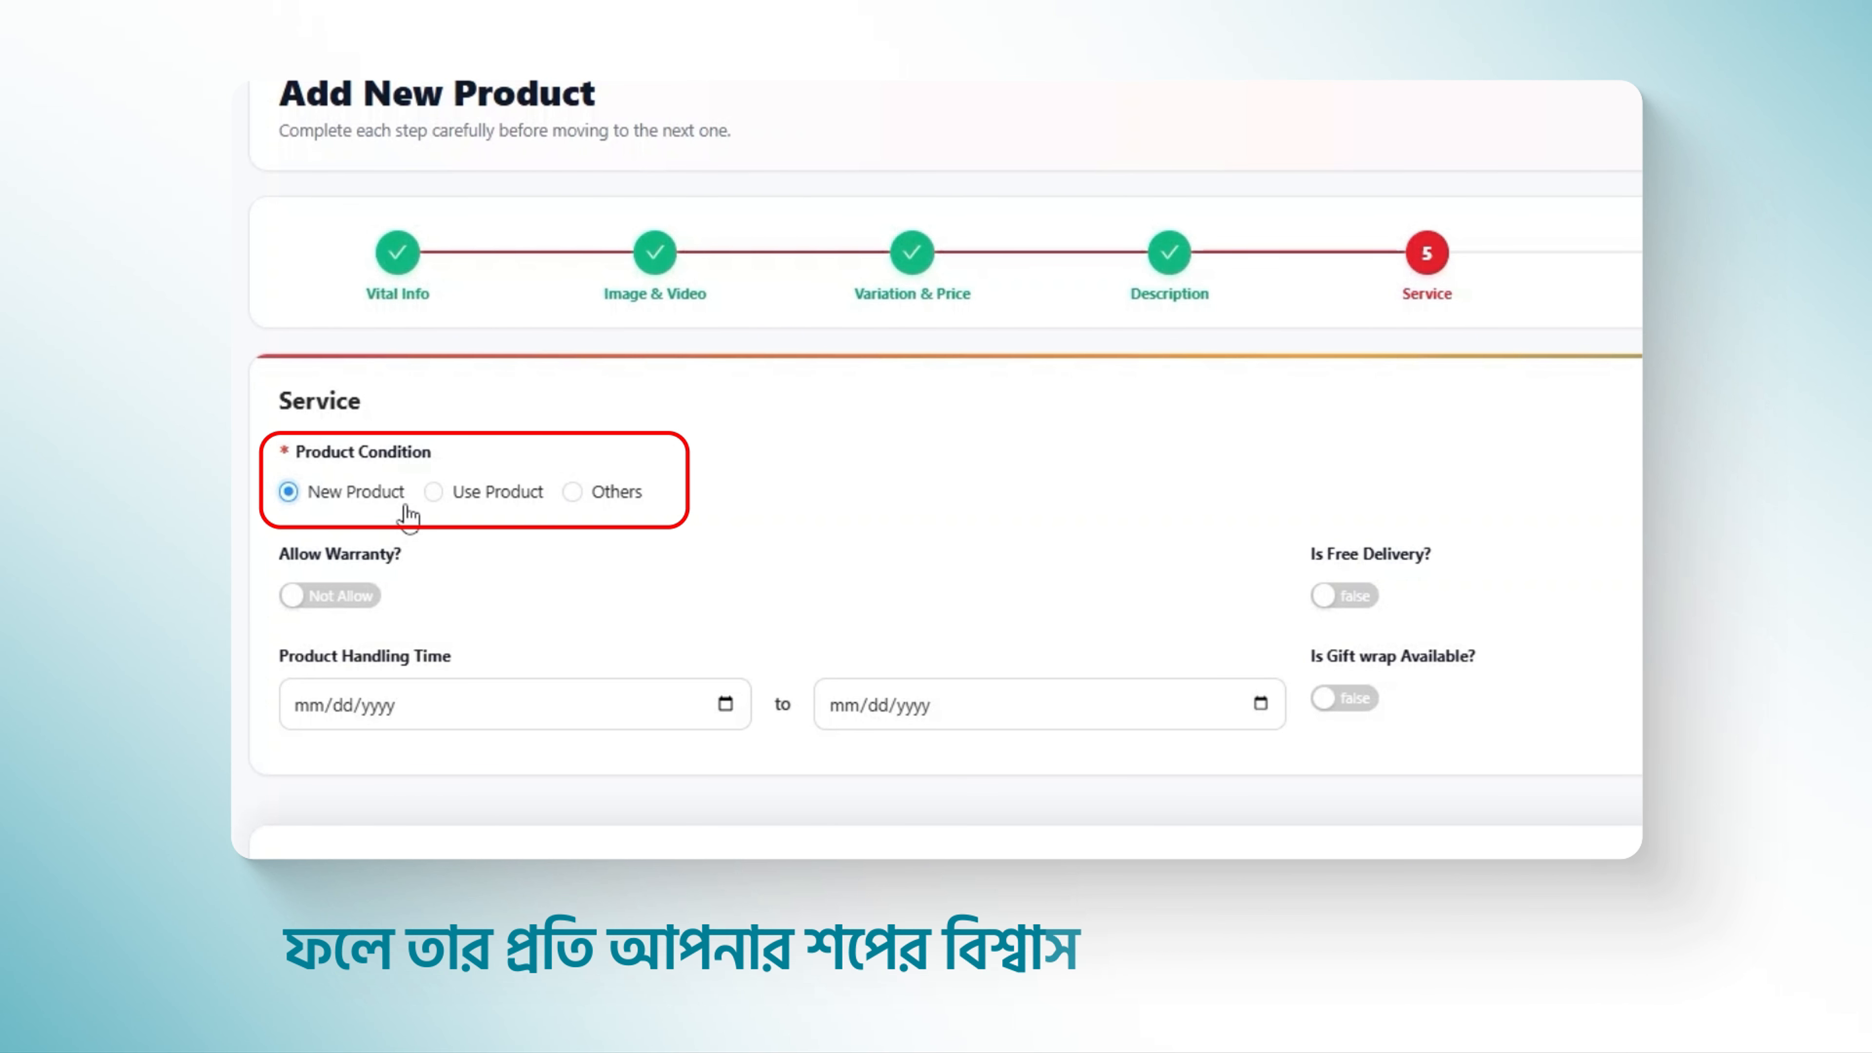
scroll(398, 515, "down", 1)
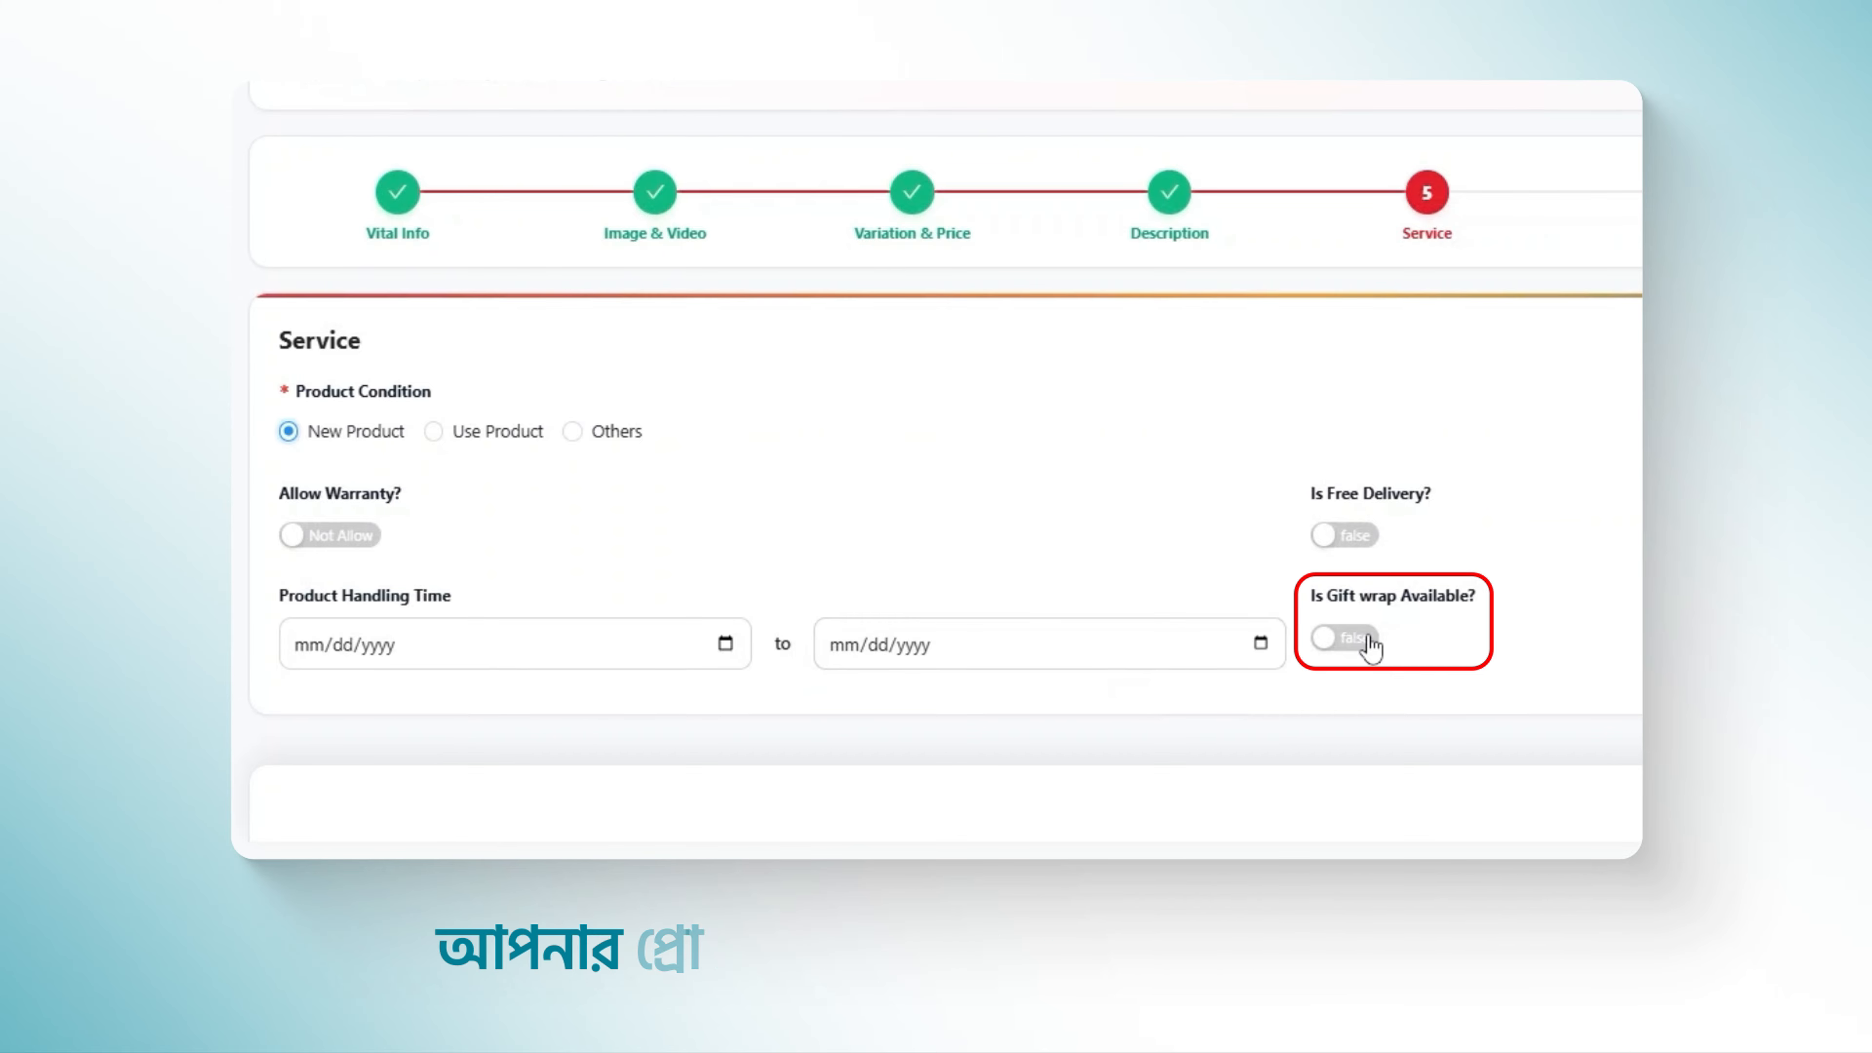
left_click(1343, 638)
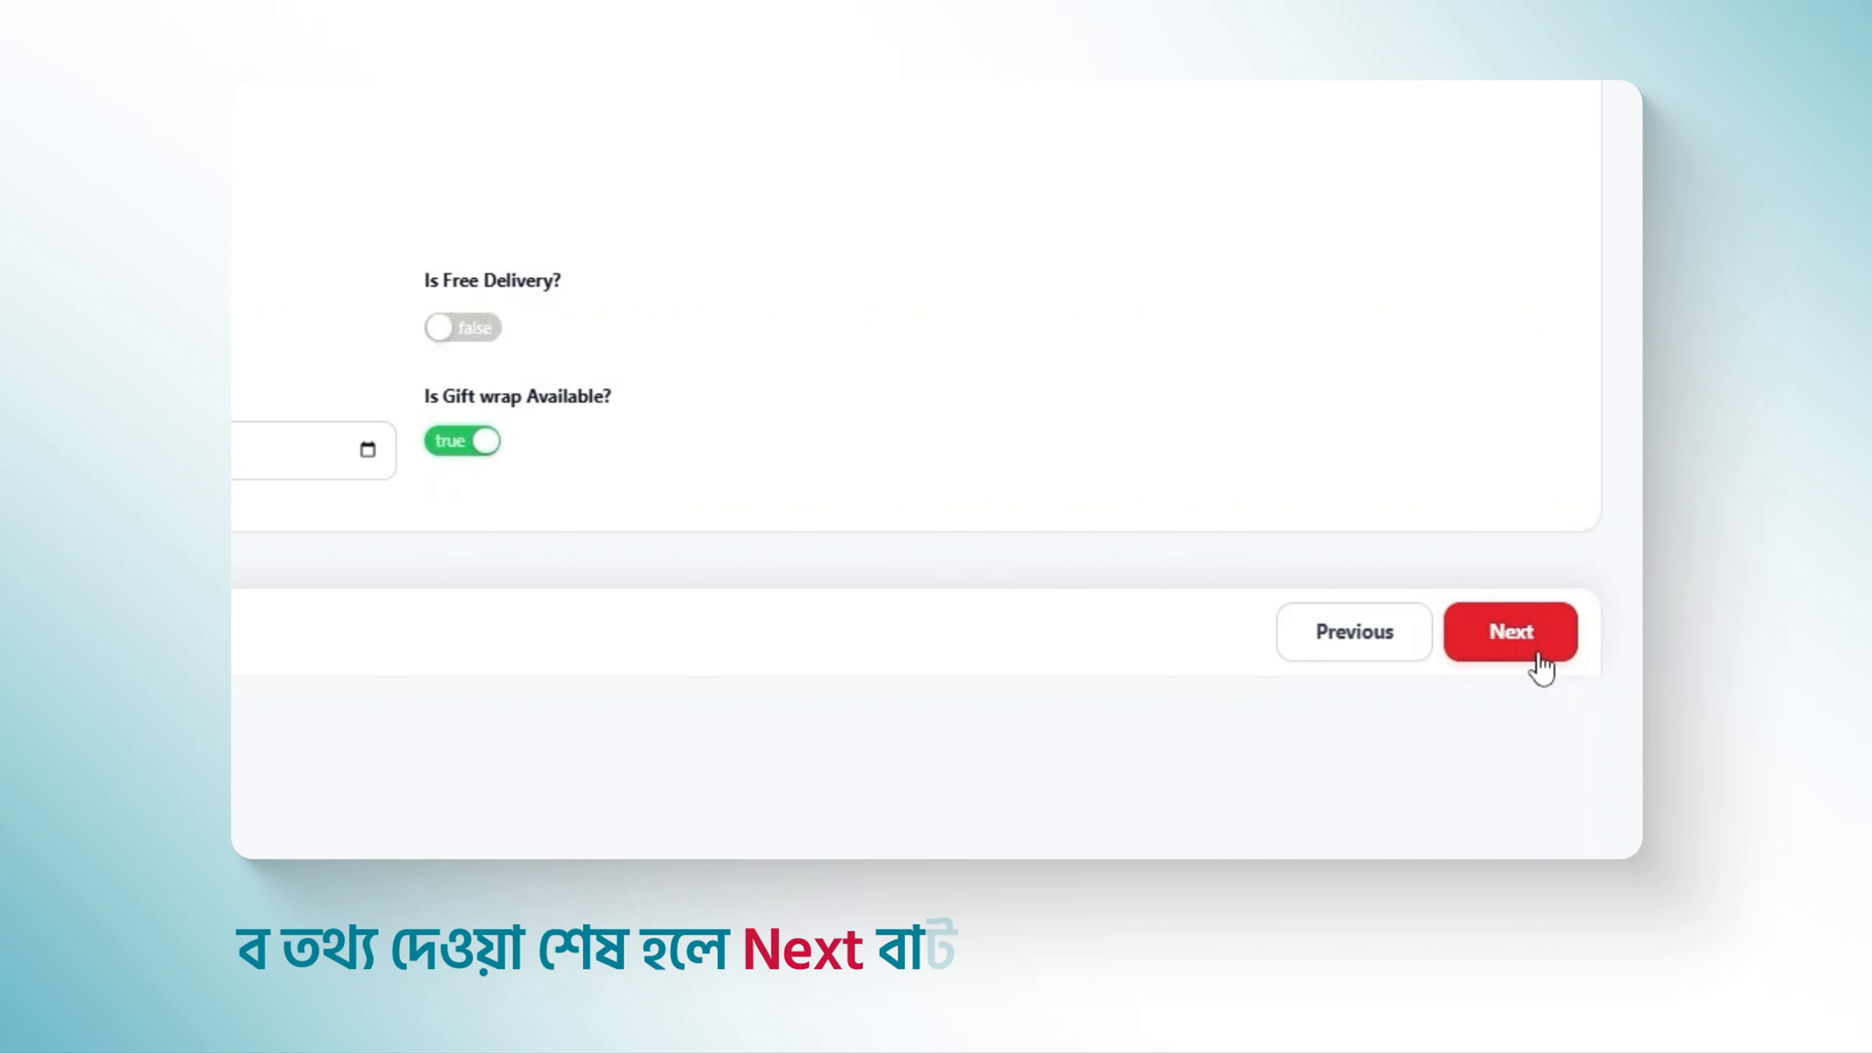
left_click(1539, 655)
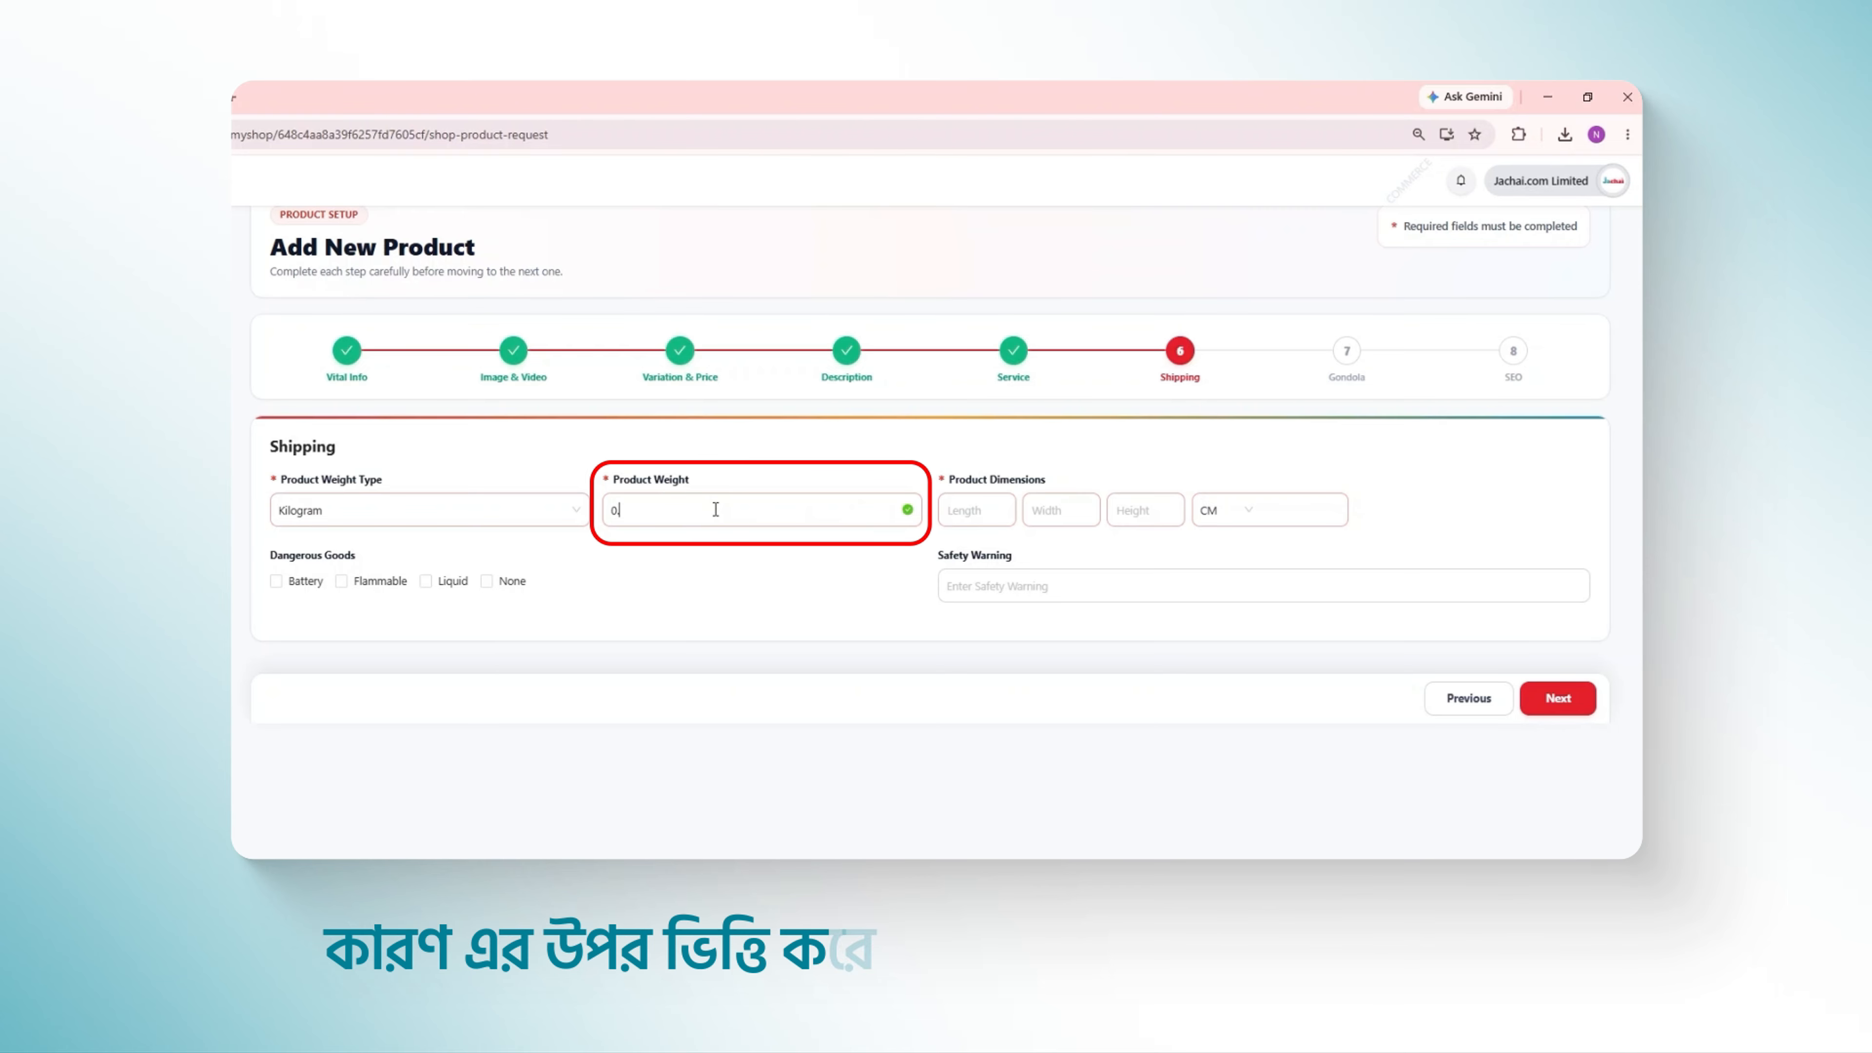
Step: Set the product weight to 0.8 kilogram
type(".8")
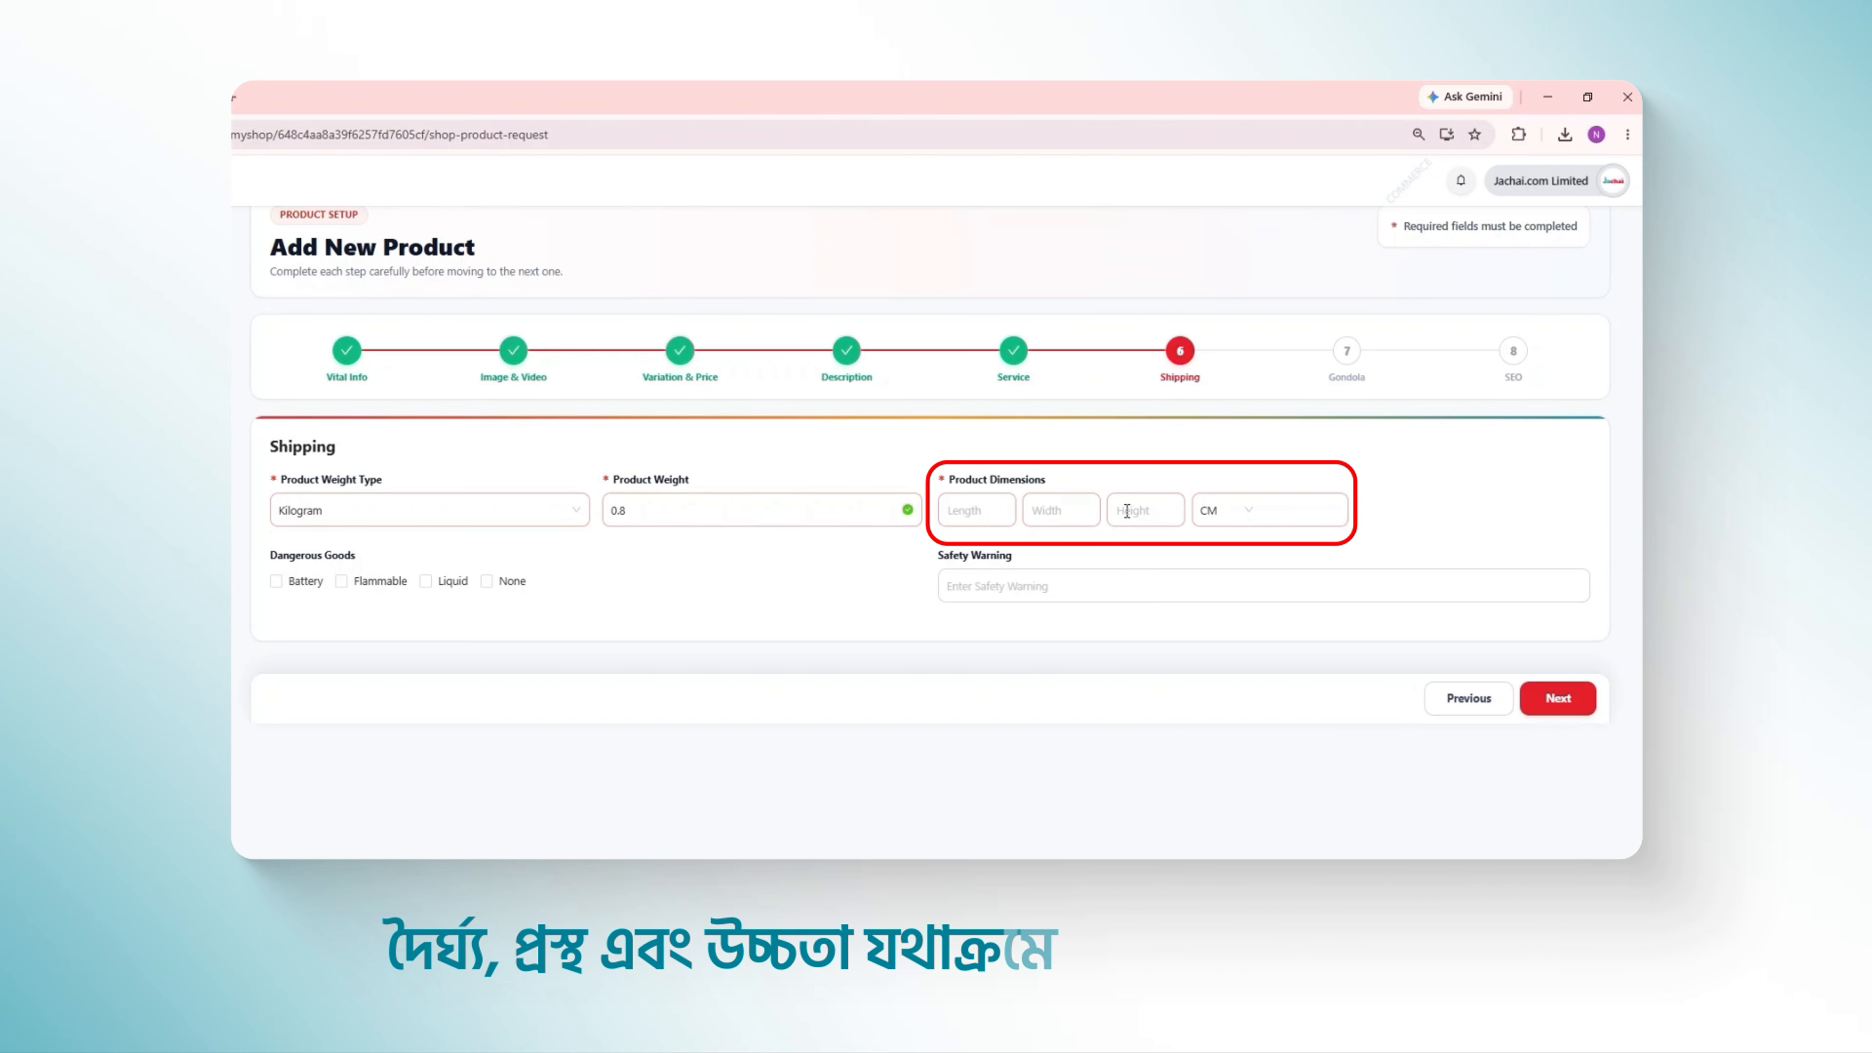
Step: Set the product dimensions to length 123, width 147 and height 137 CM, mark dangerous goods as None and continue to the Gondola stage
left_click(990, 514)
left_click(990, 514)
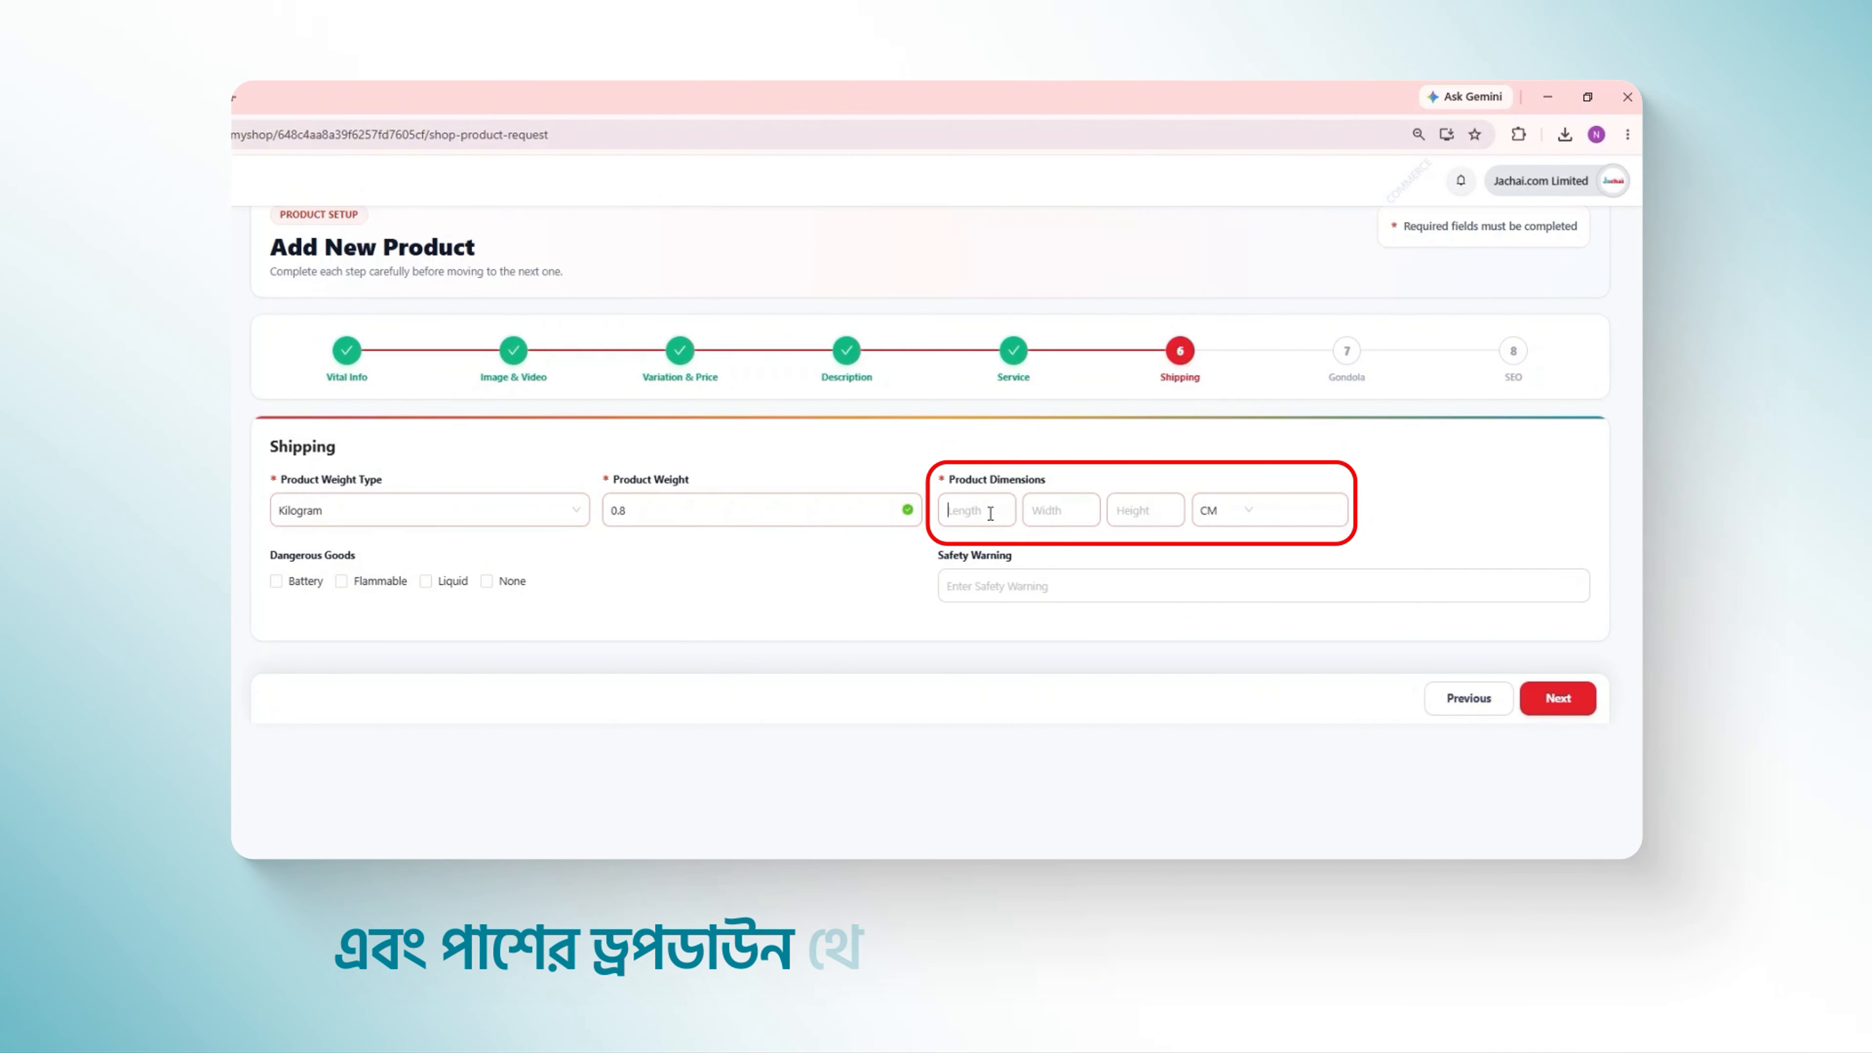
type("123")
left_click(1060, 517)
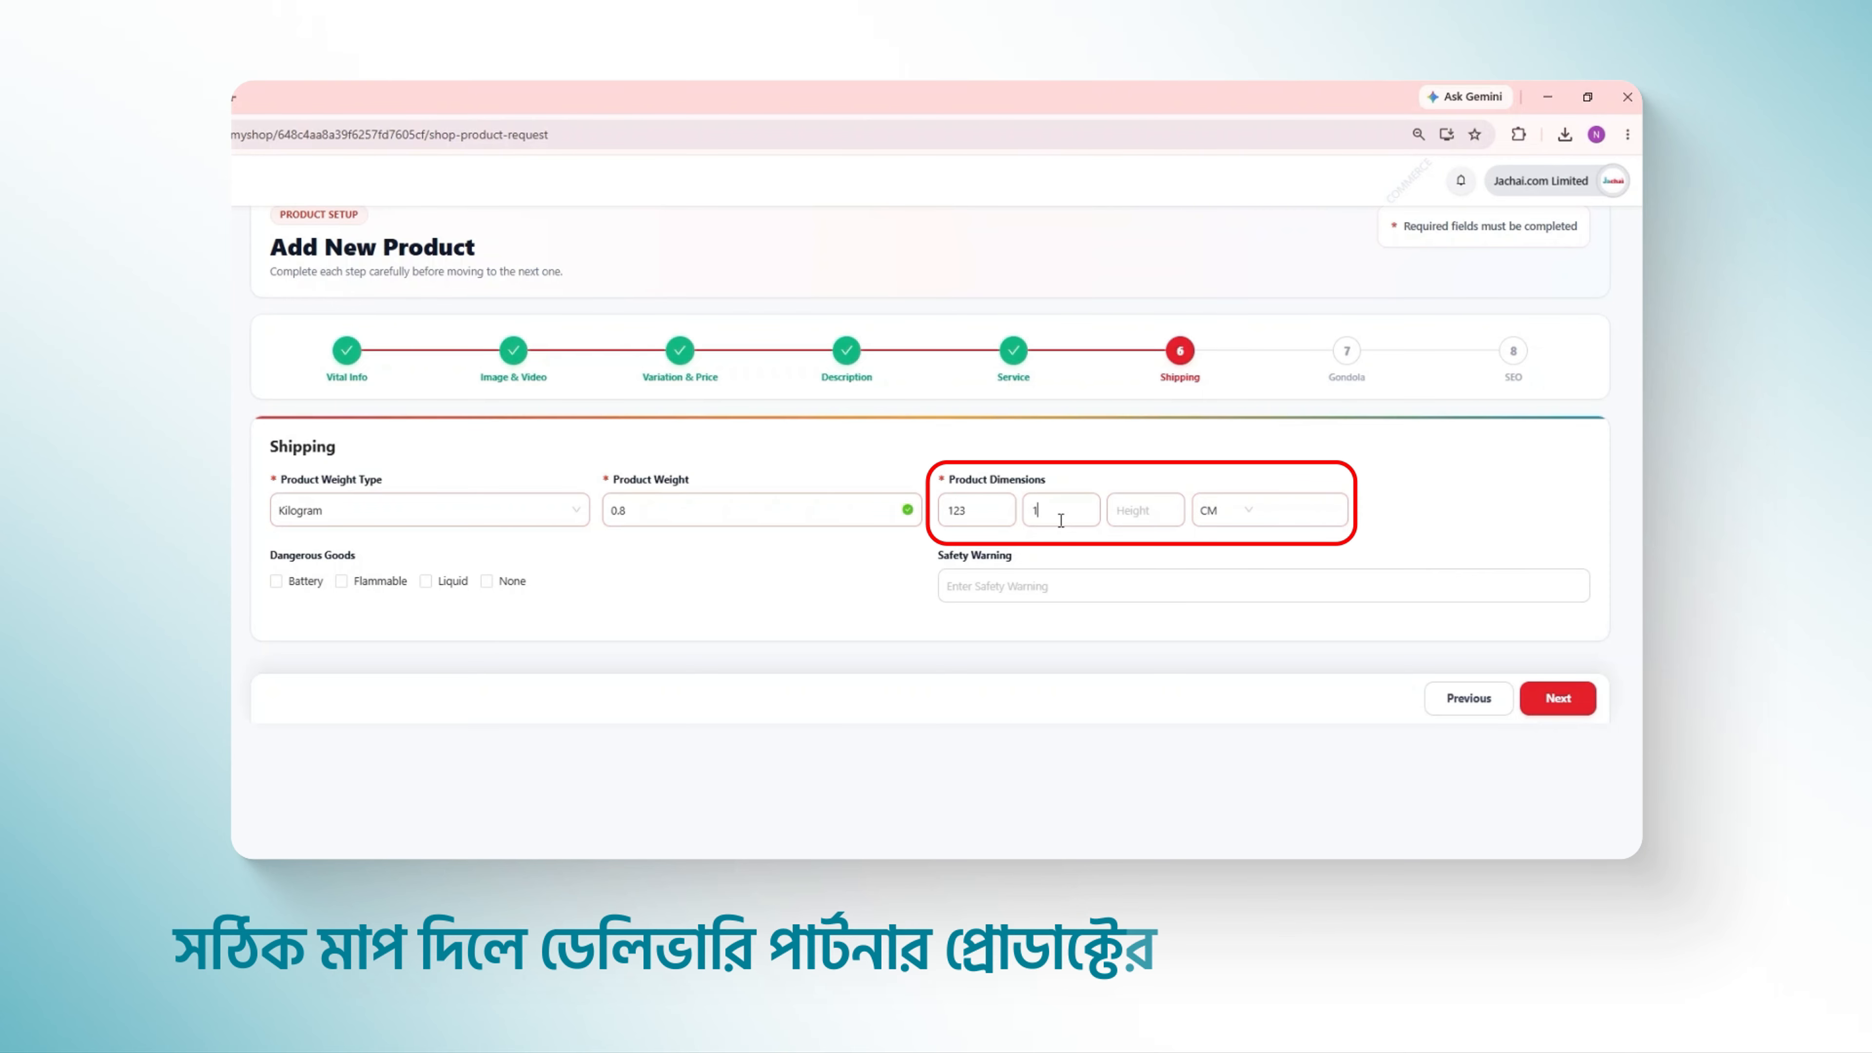
type("13")
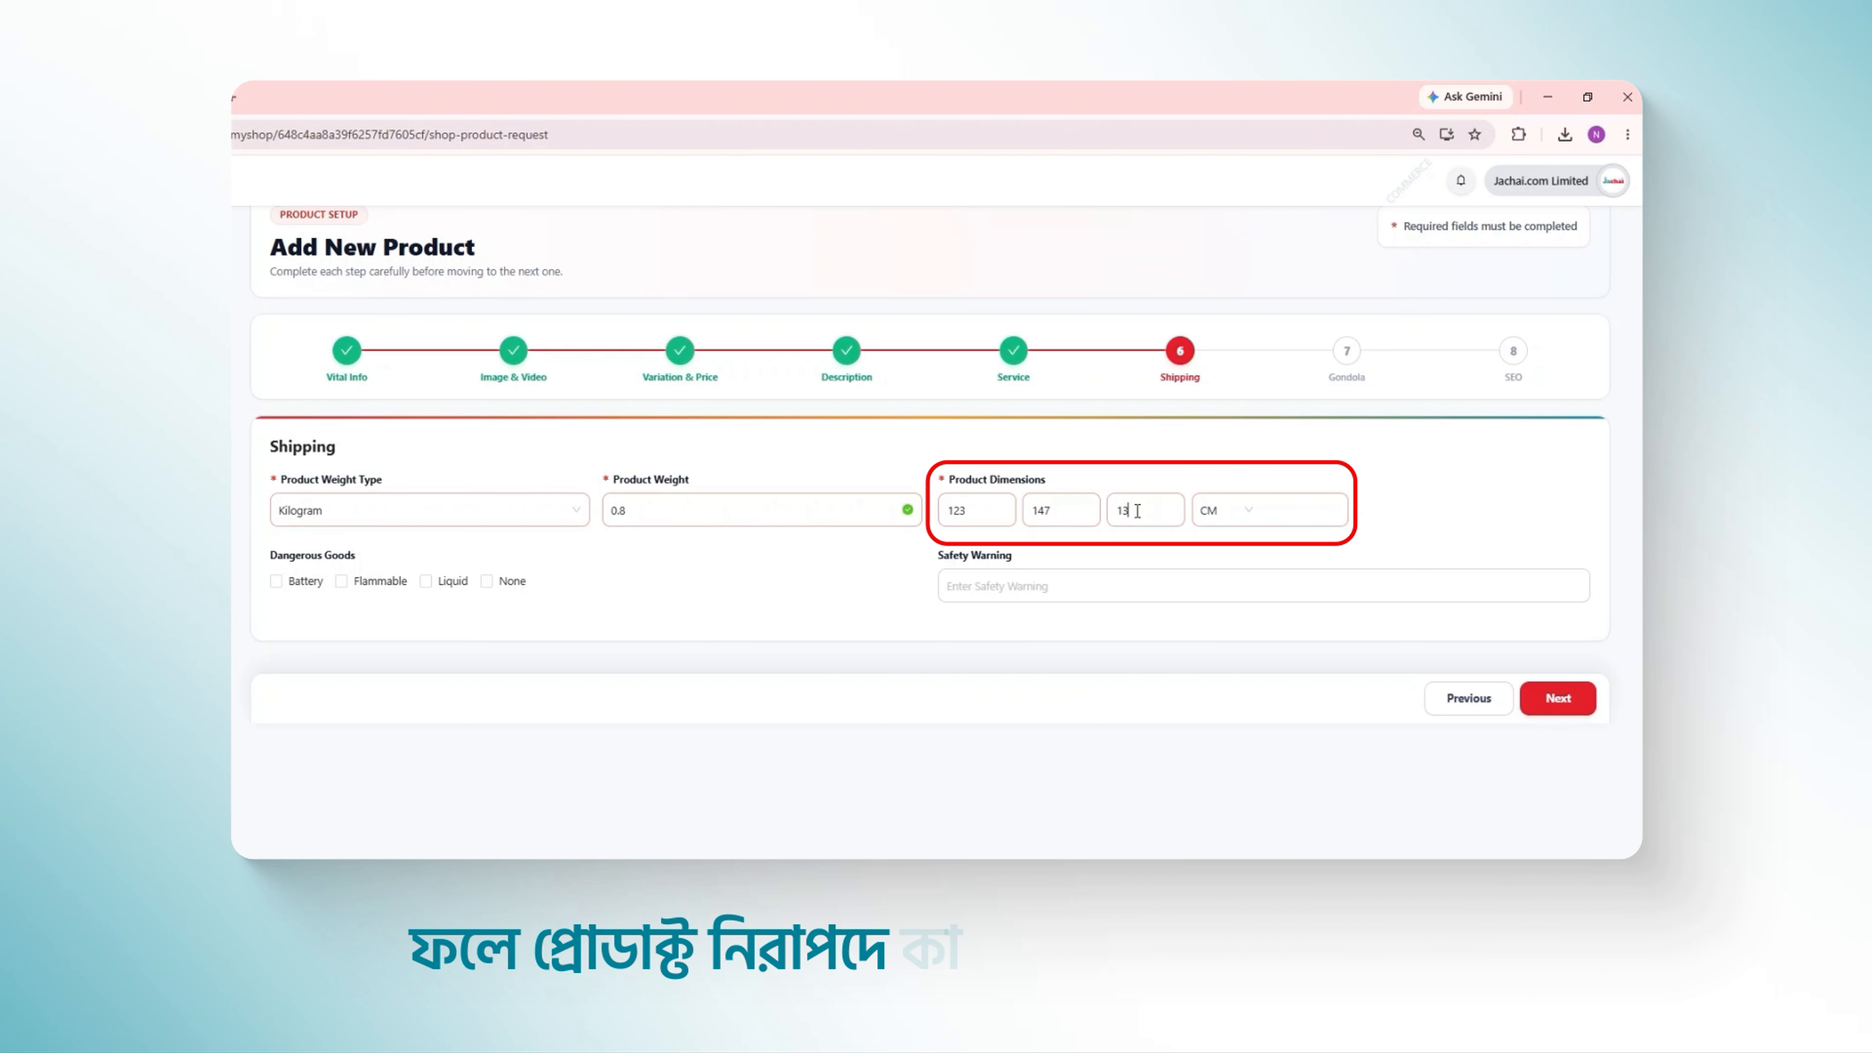
type("7")
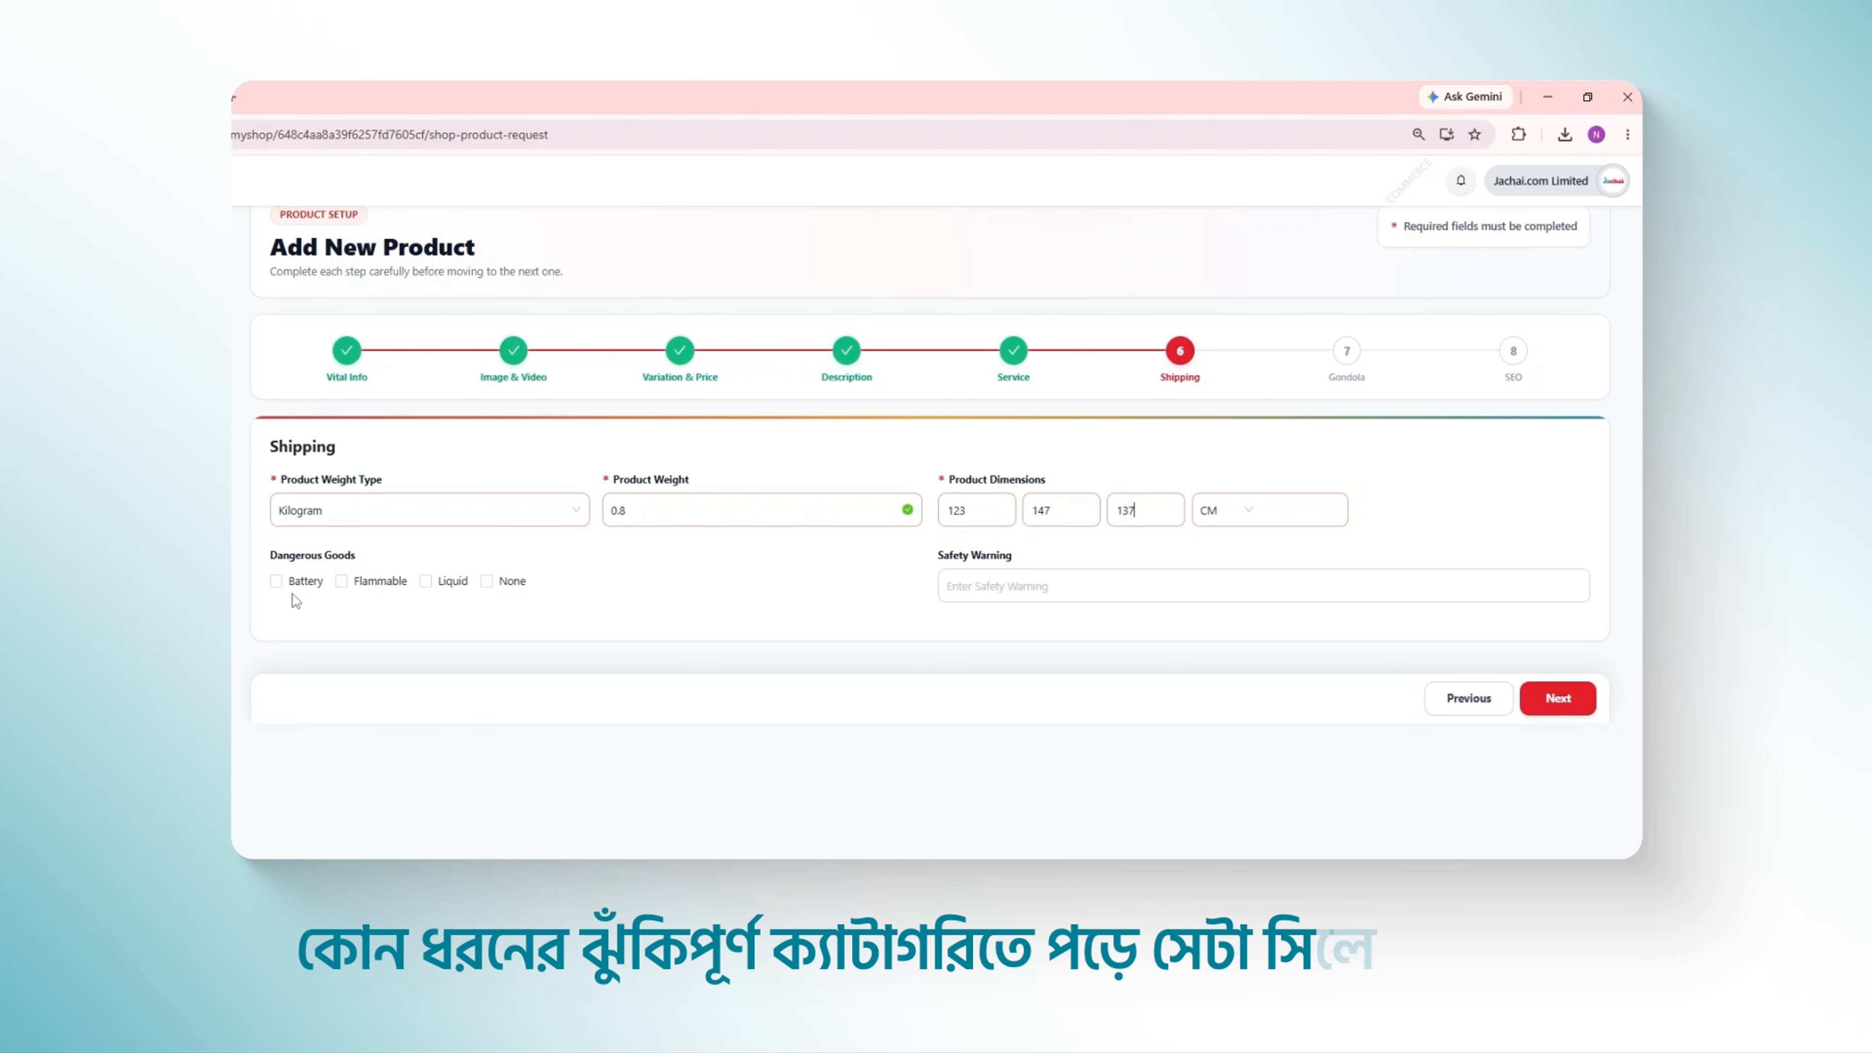
left_click(487, 581)
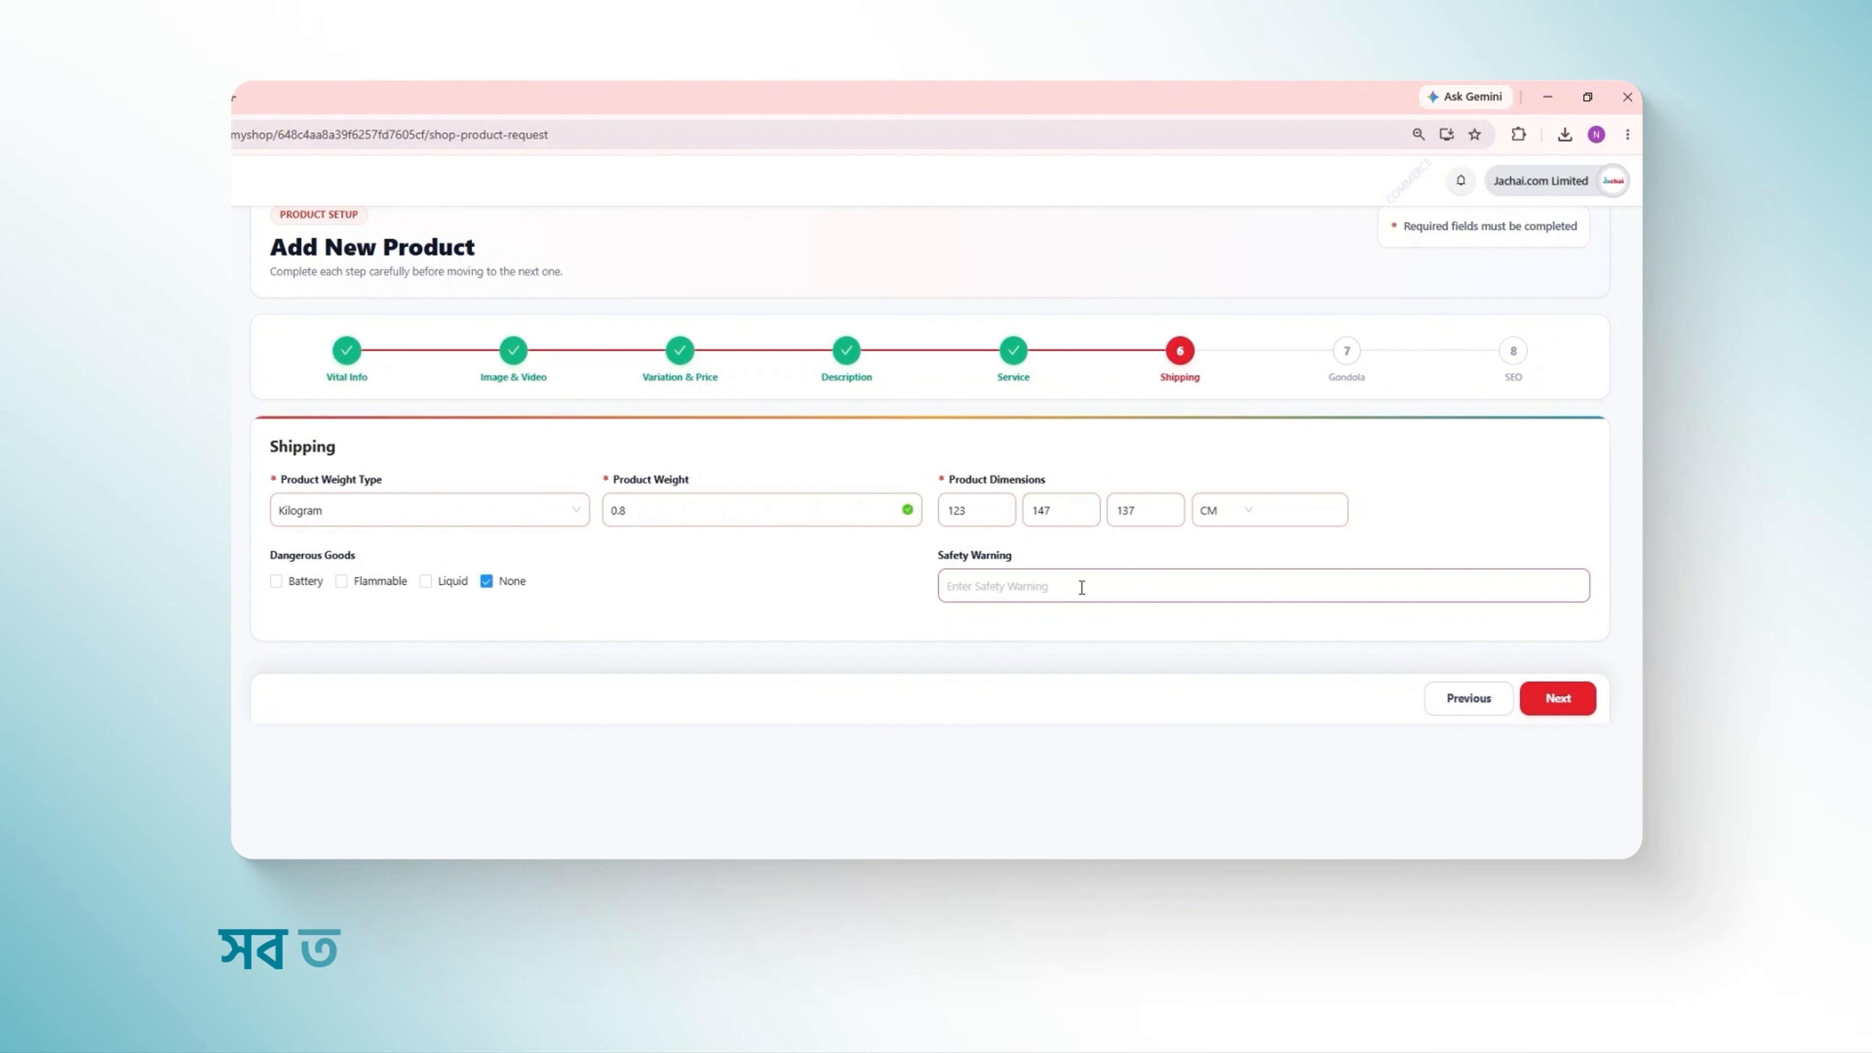
left_click(1557, 699)
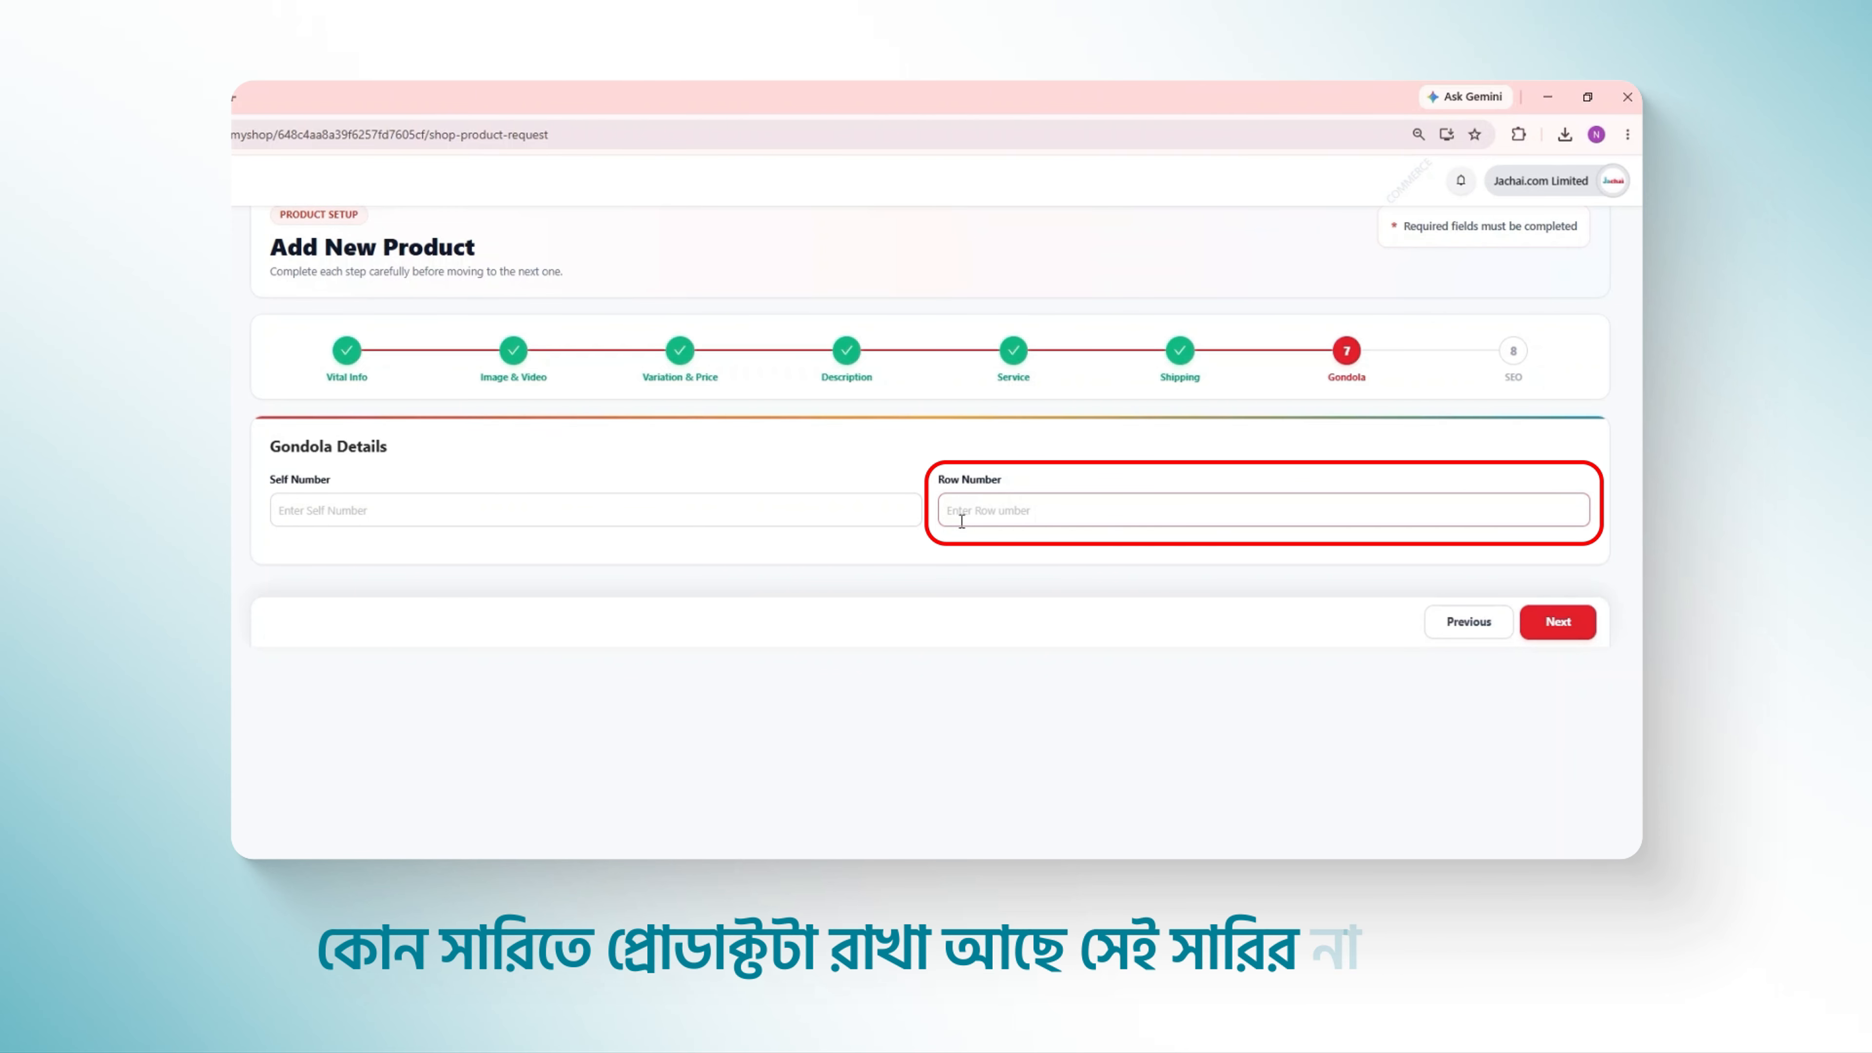
Step: Set the gondola self number to 7 and the row number to 4, and continue to the SEO stage
left_click(476, 513)
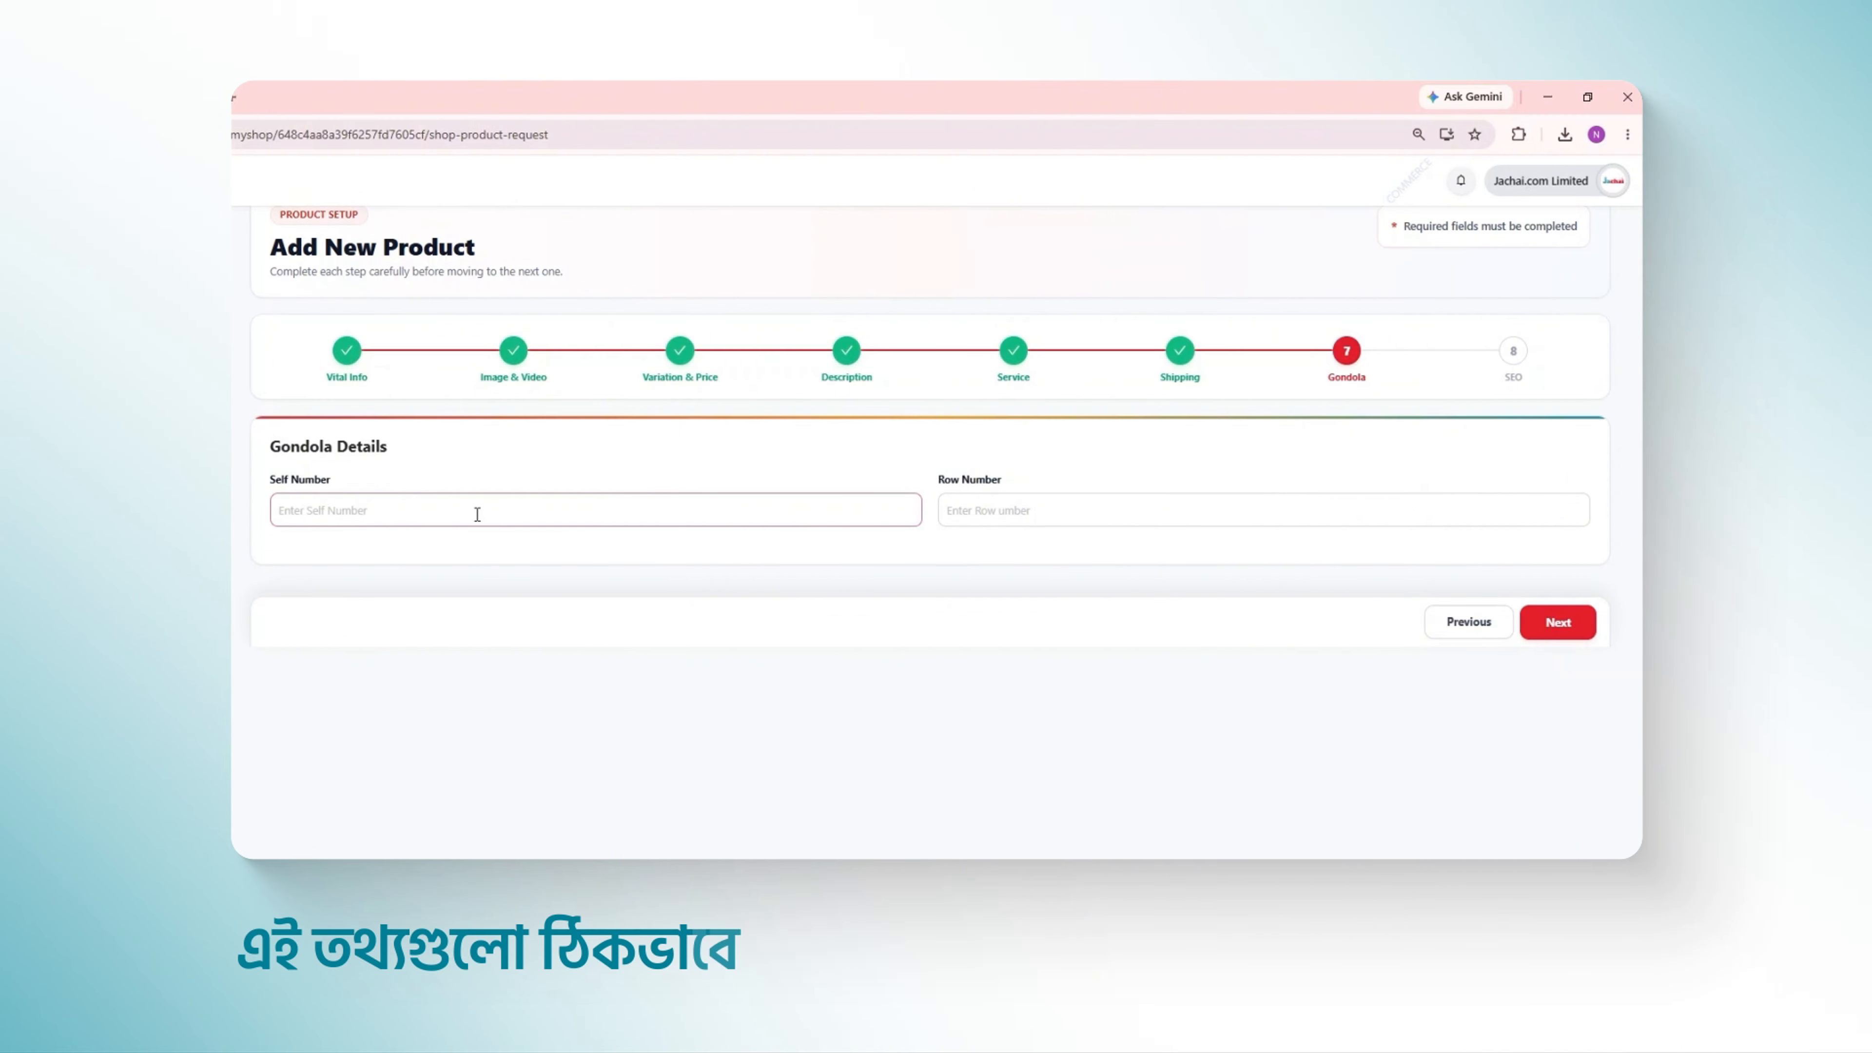
type("7")
left_click(985, 510)
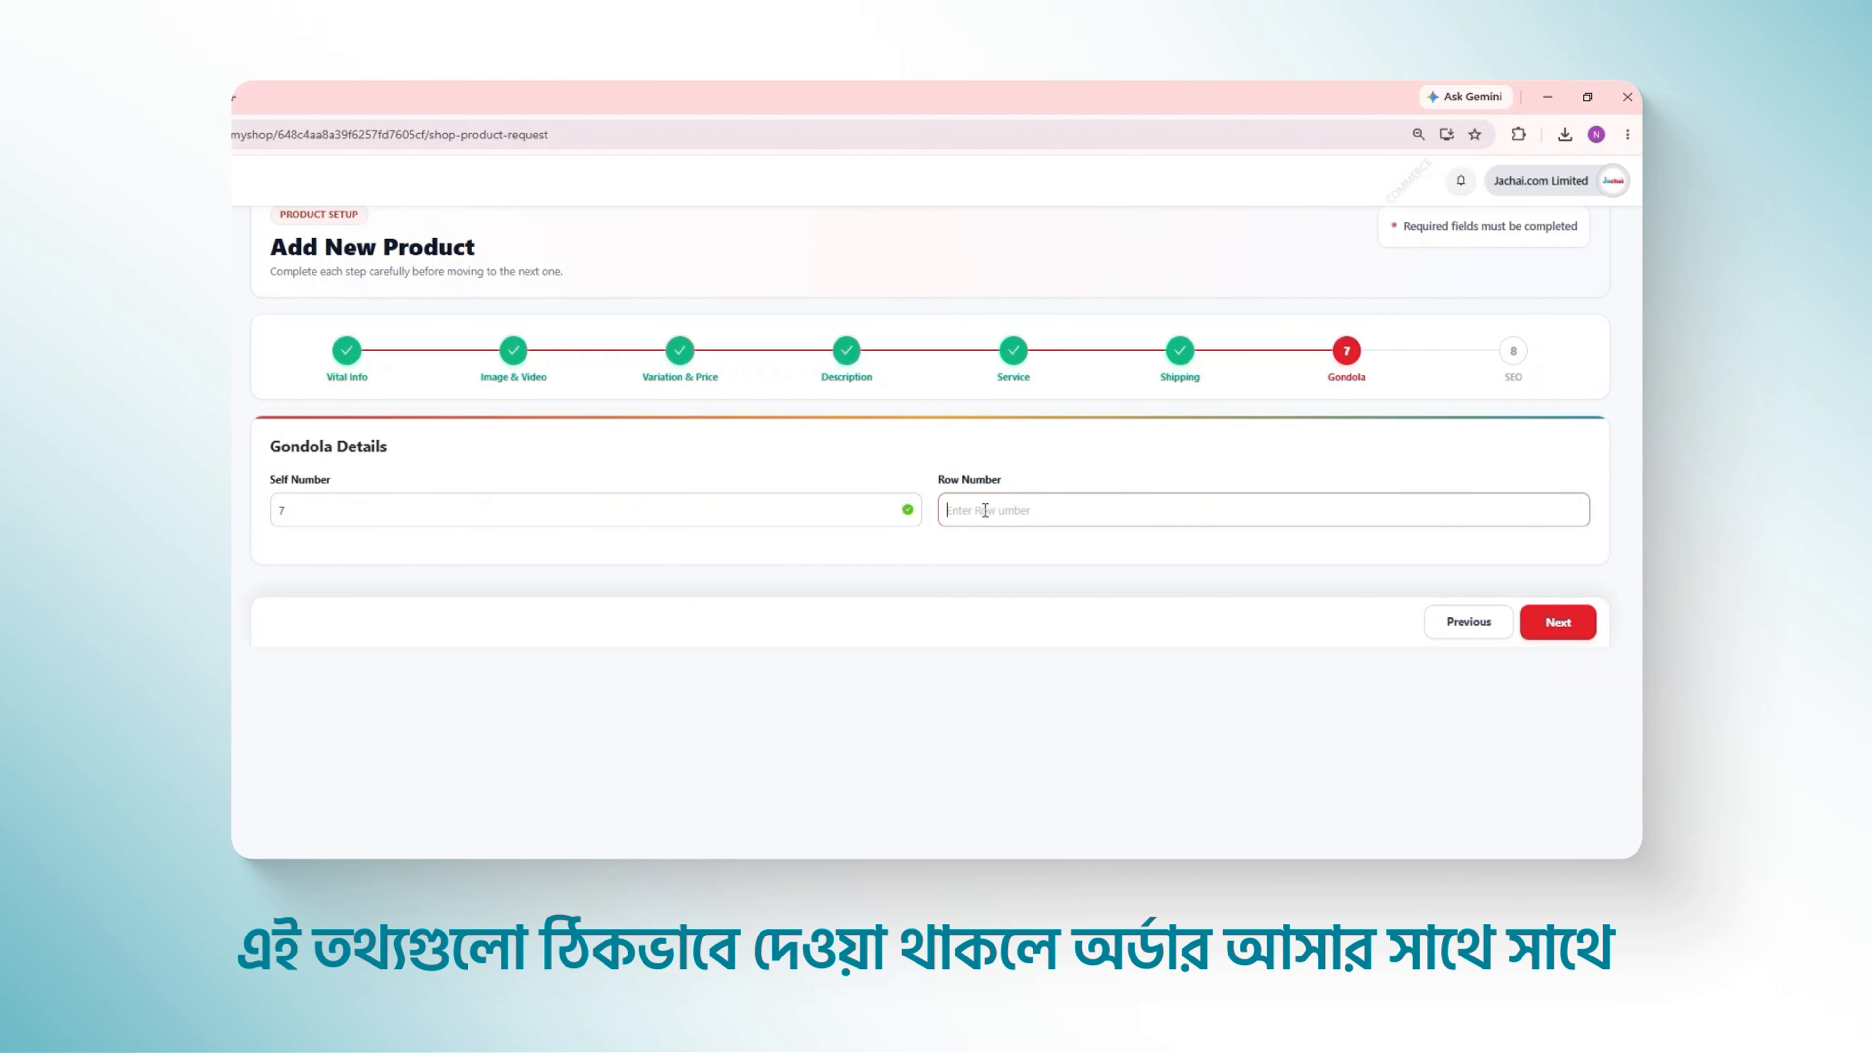
type("4")
left_click(1066, 560)
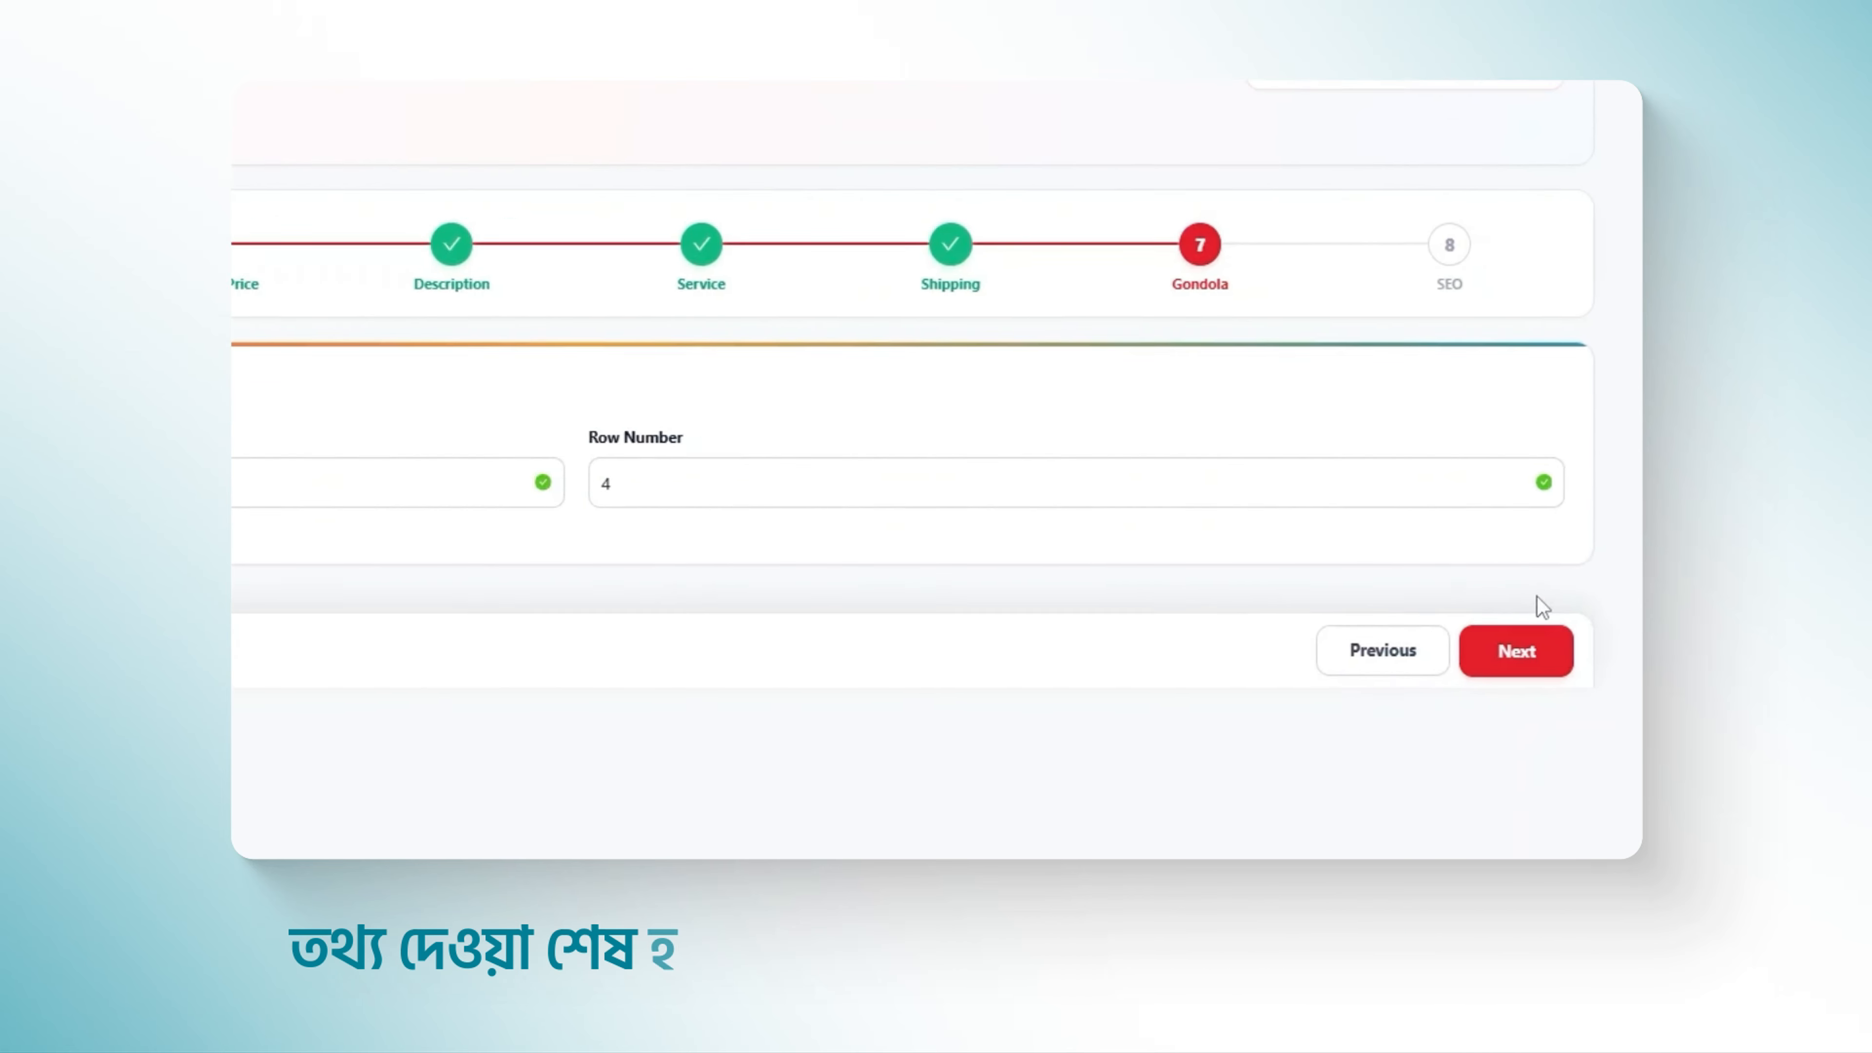
left_click(1502, 700)
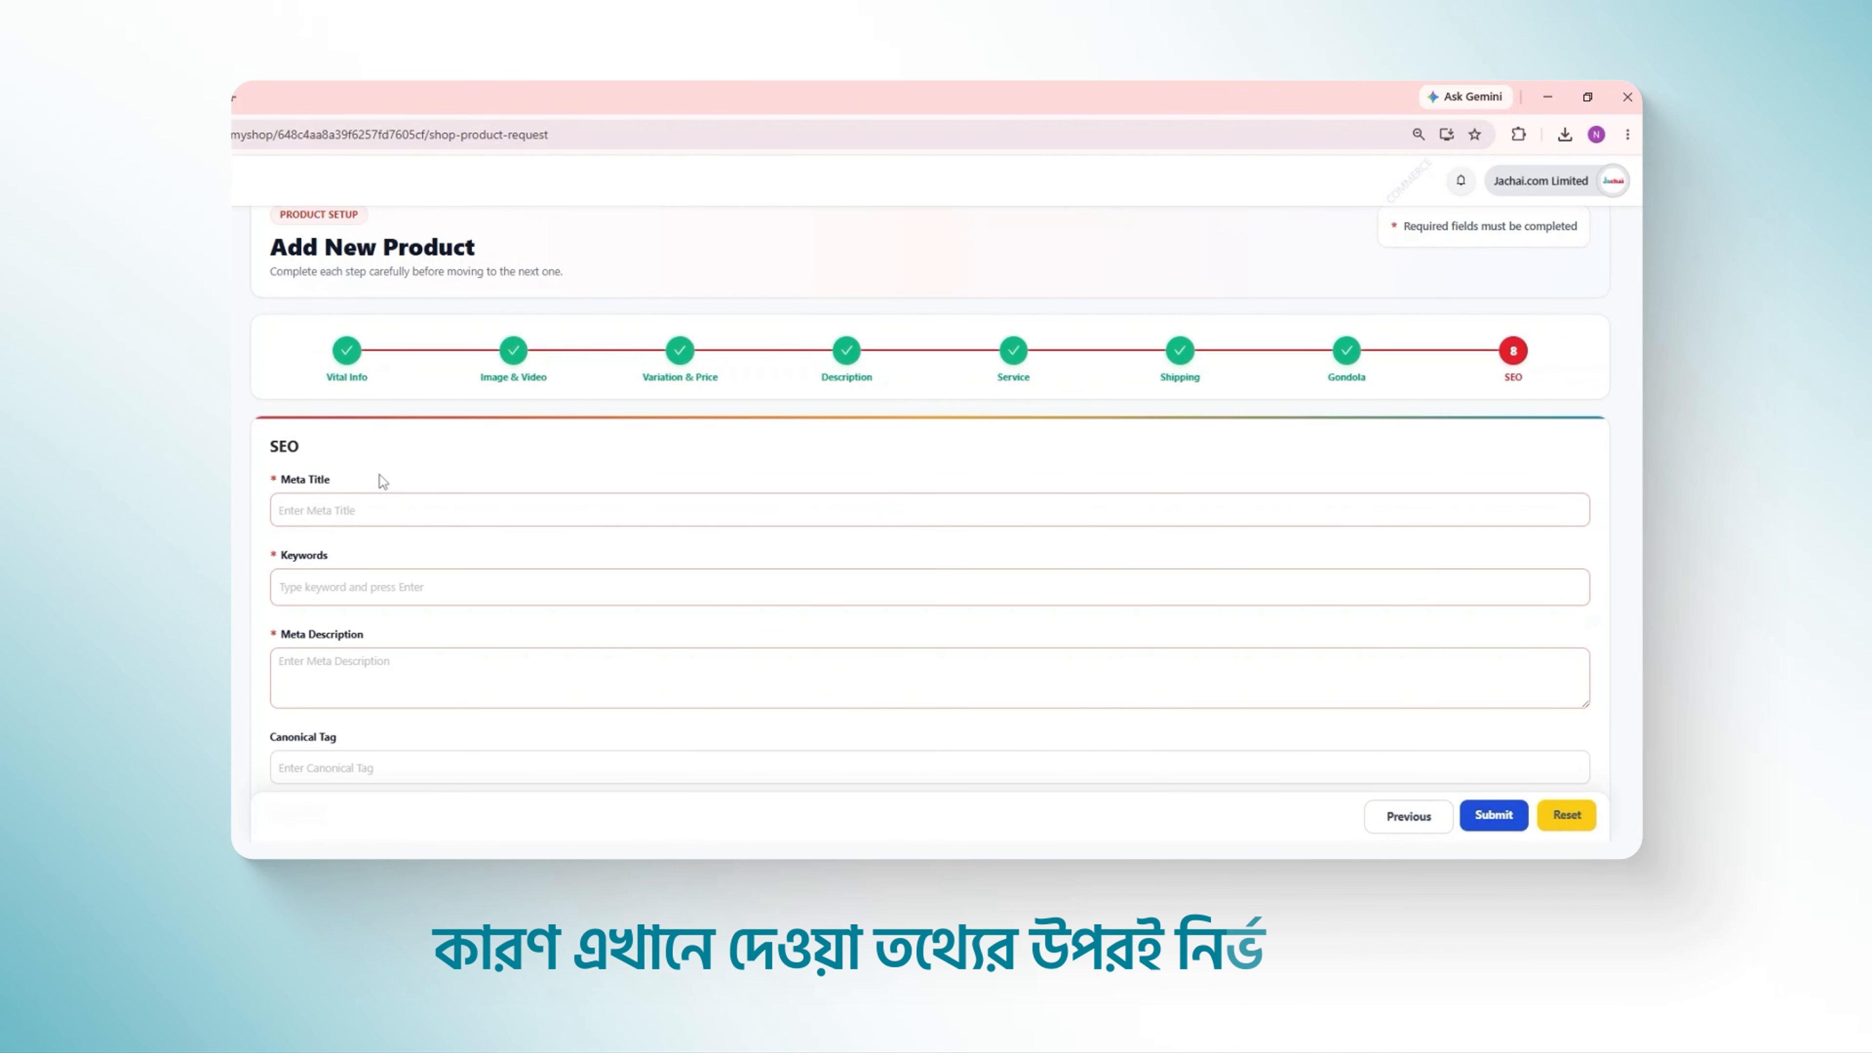
Step: Set the meta title to "Iphone 13" and add the suggested keywords "iphone 13" and "iphone"
left_click(364, 510)
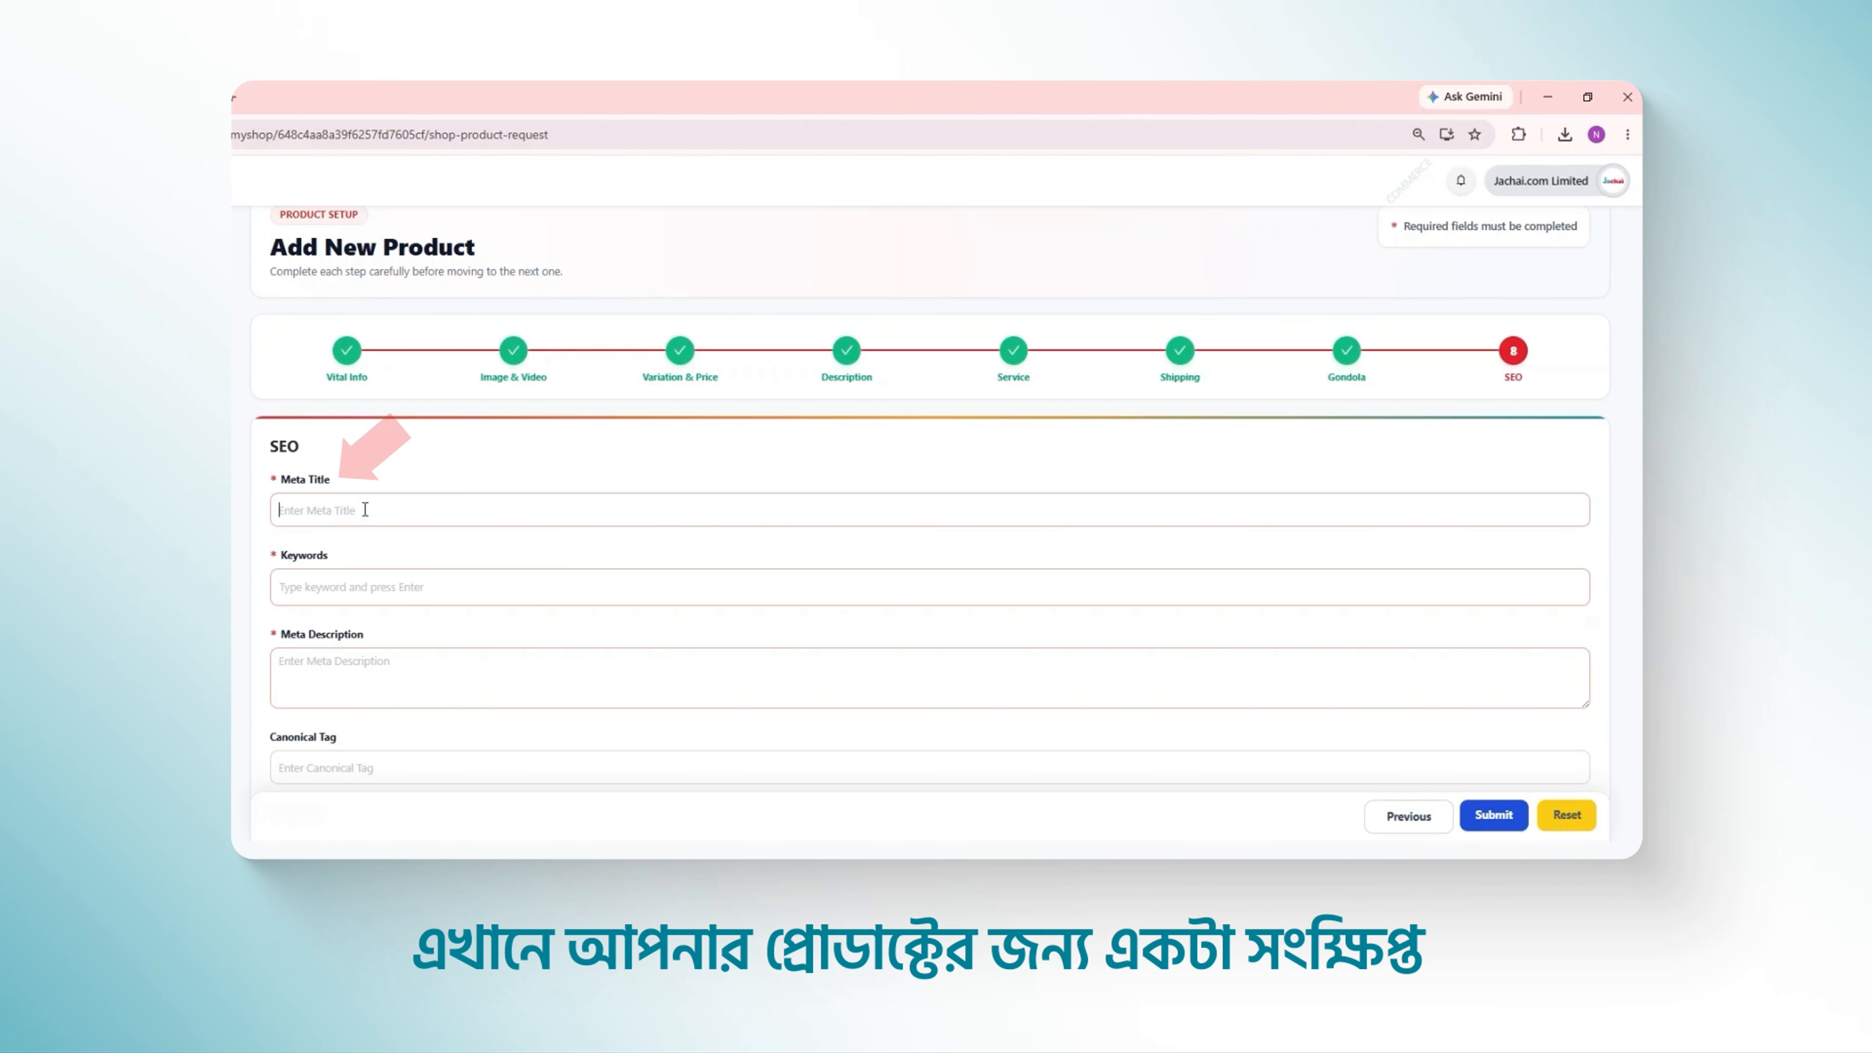
type("Iph")
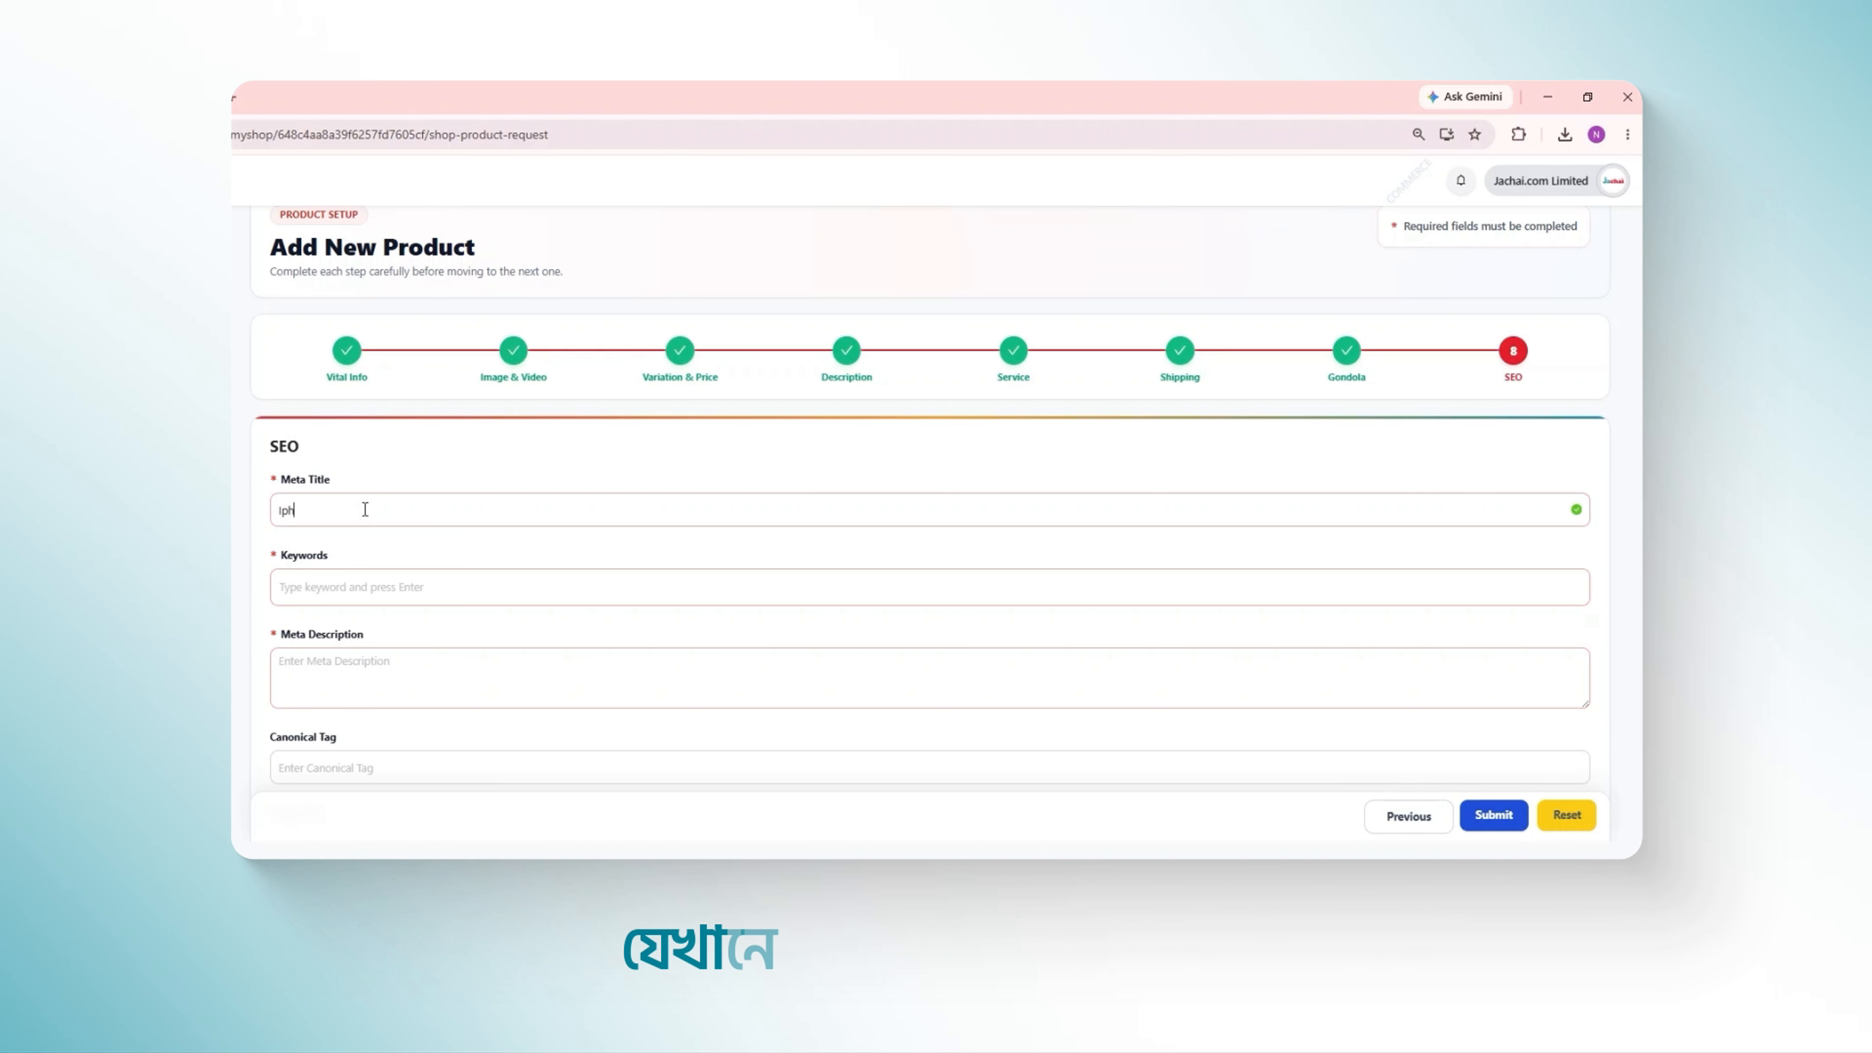
type("one 13")
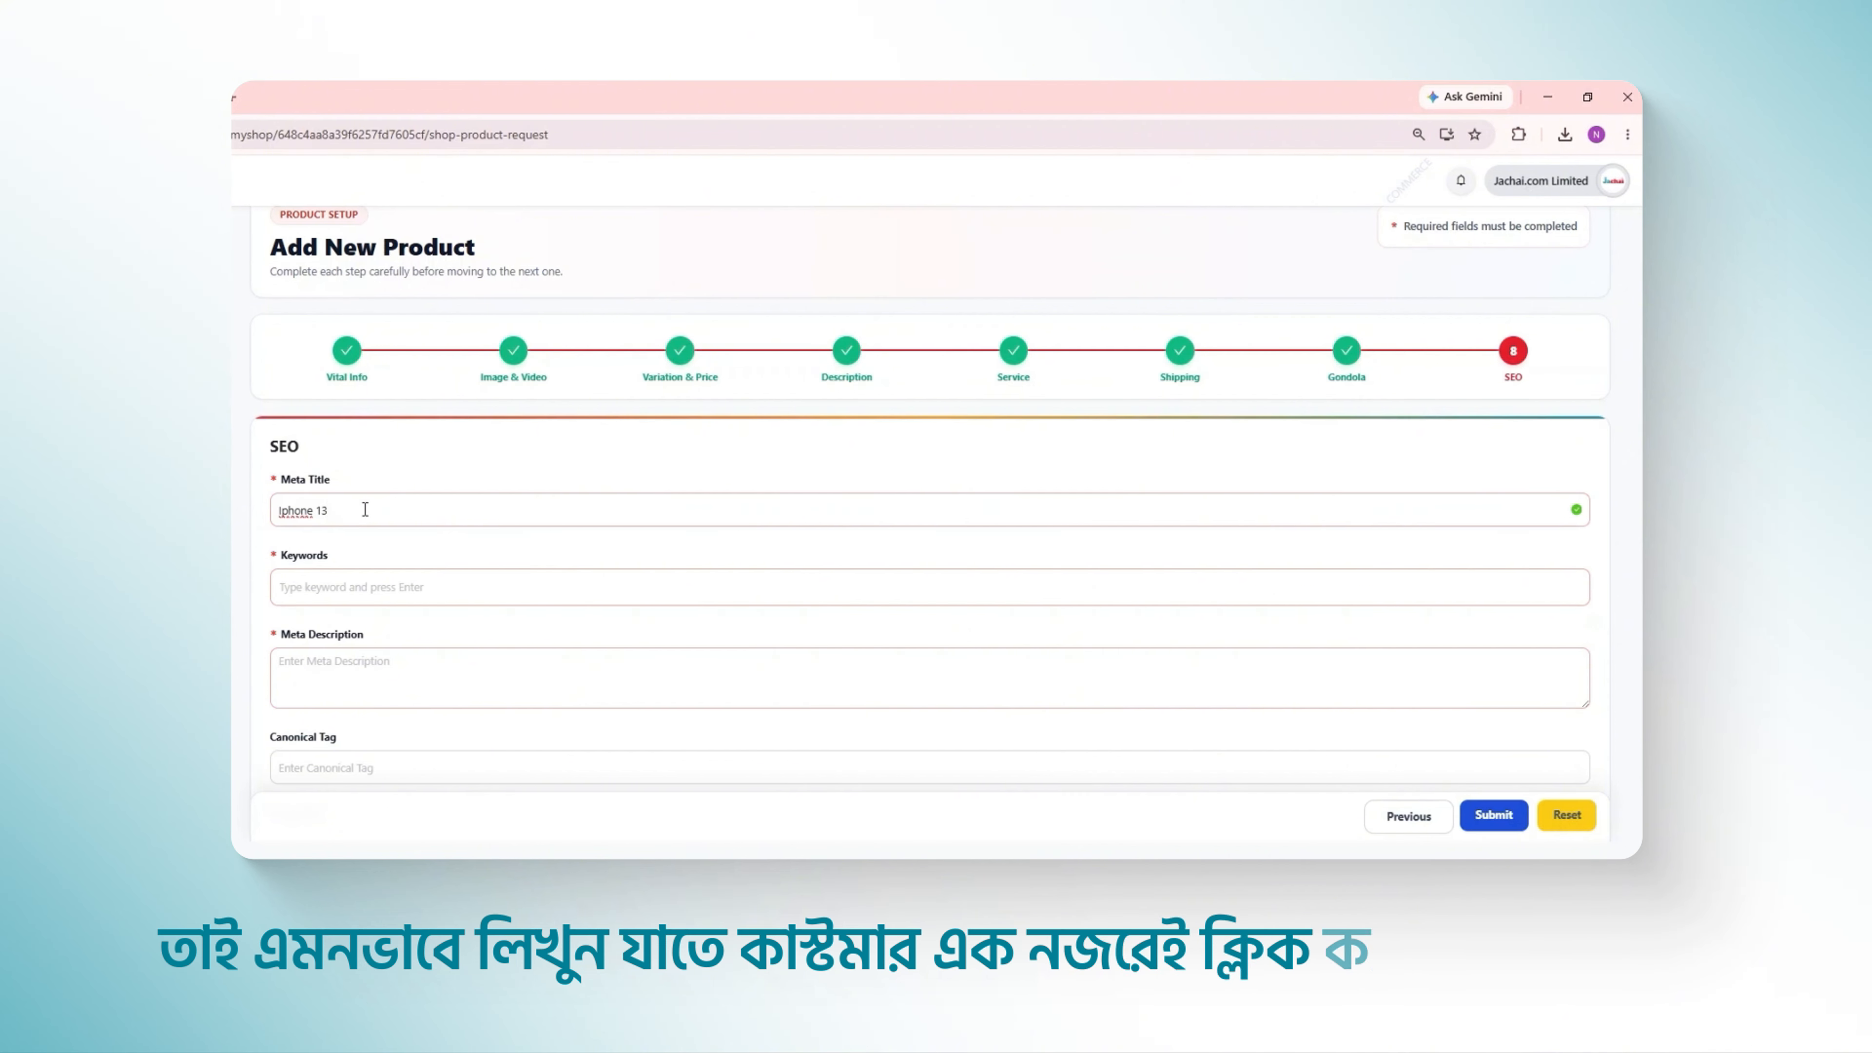
left_click(369, 584)
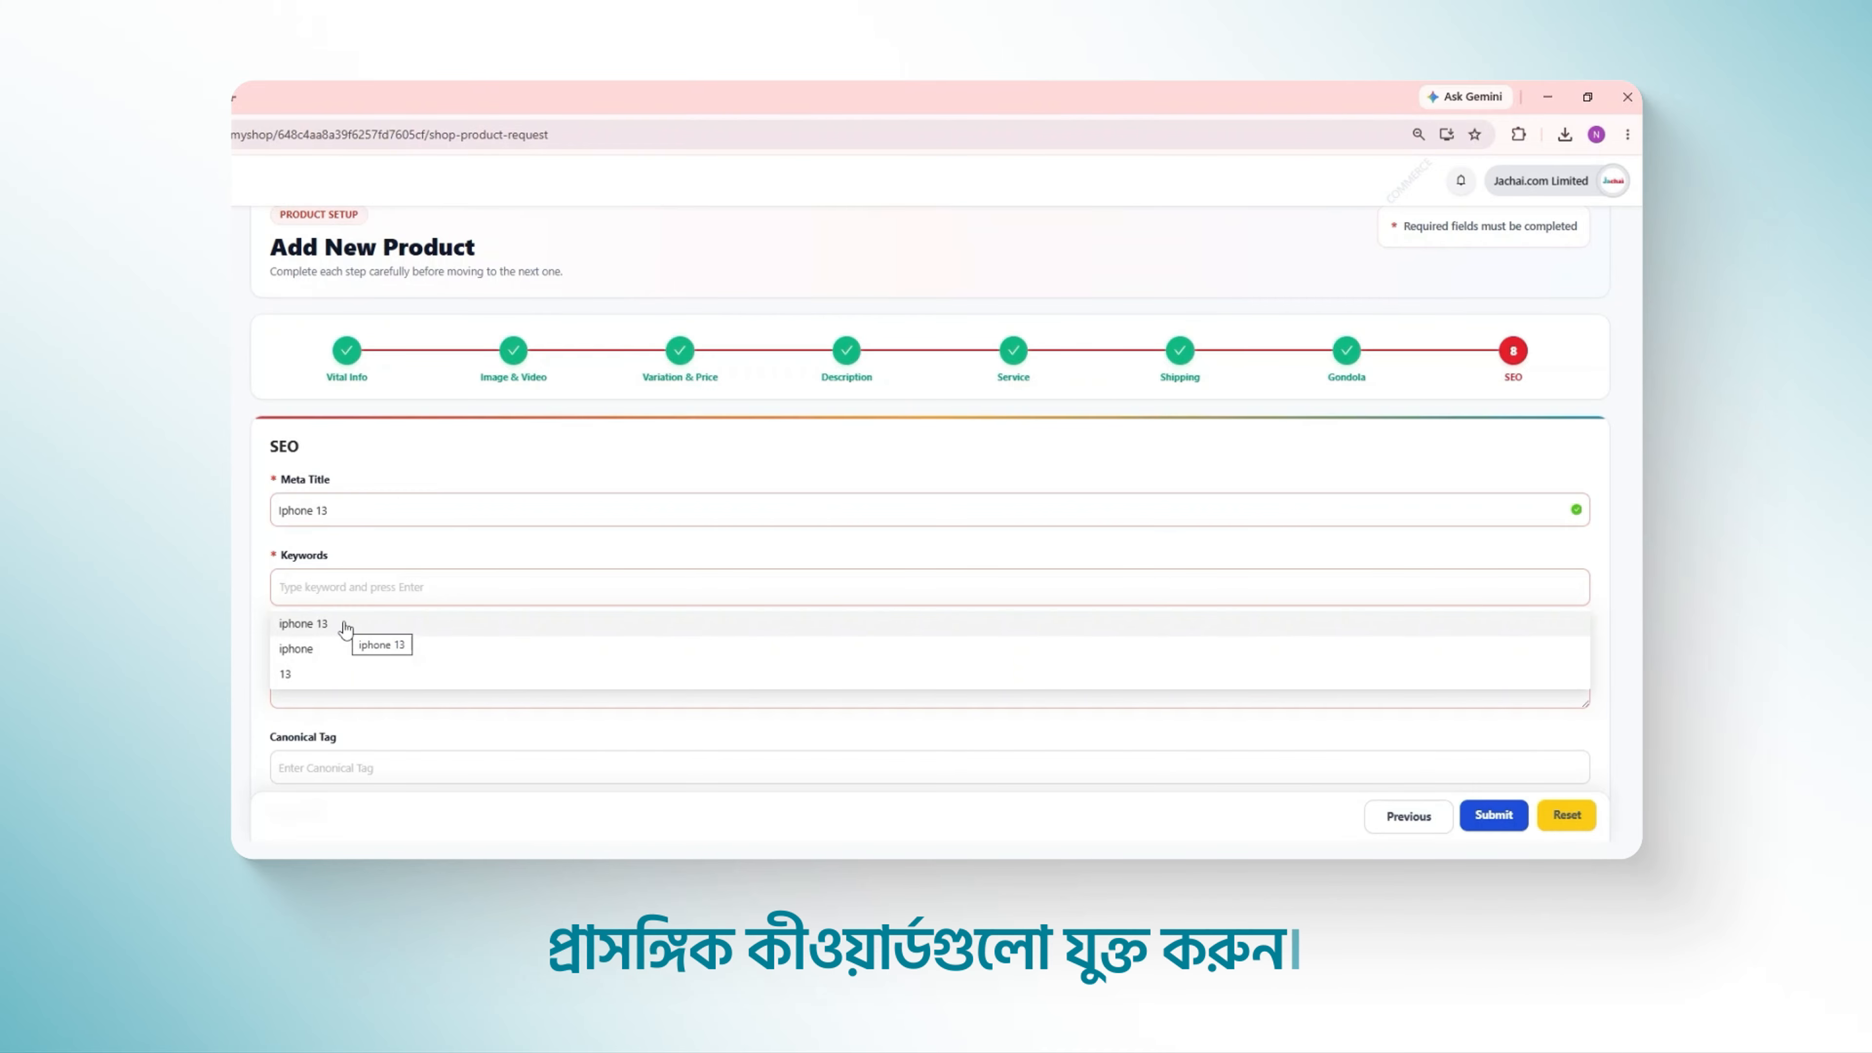
left_click(347, 625)
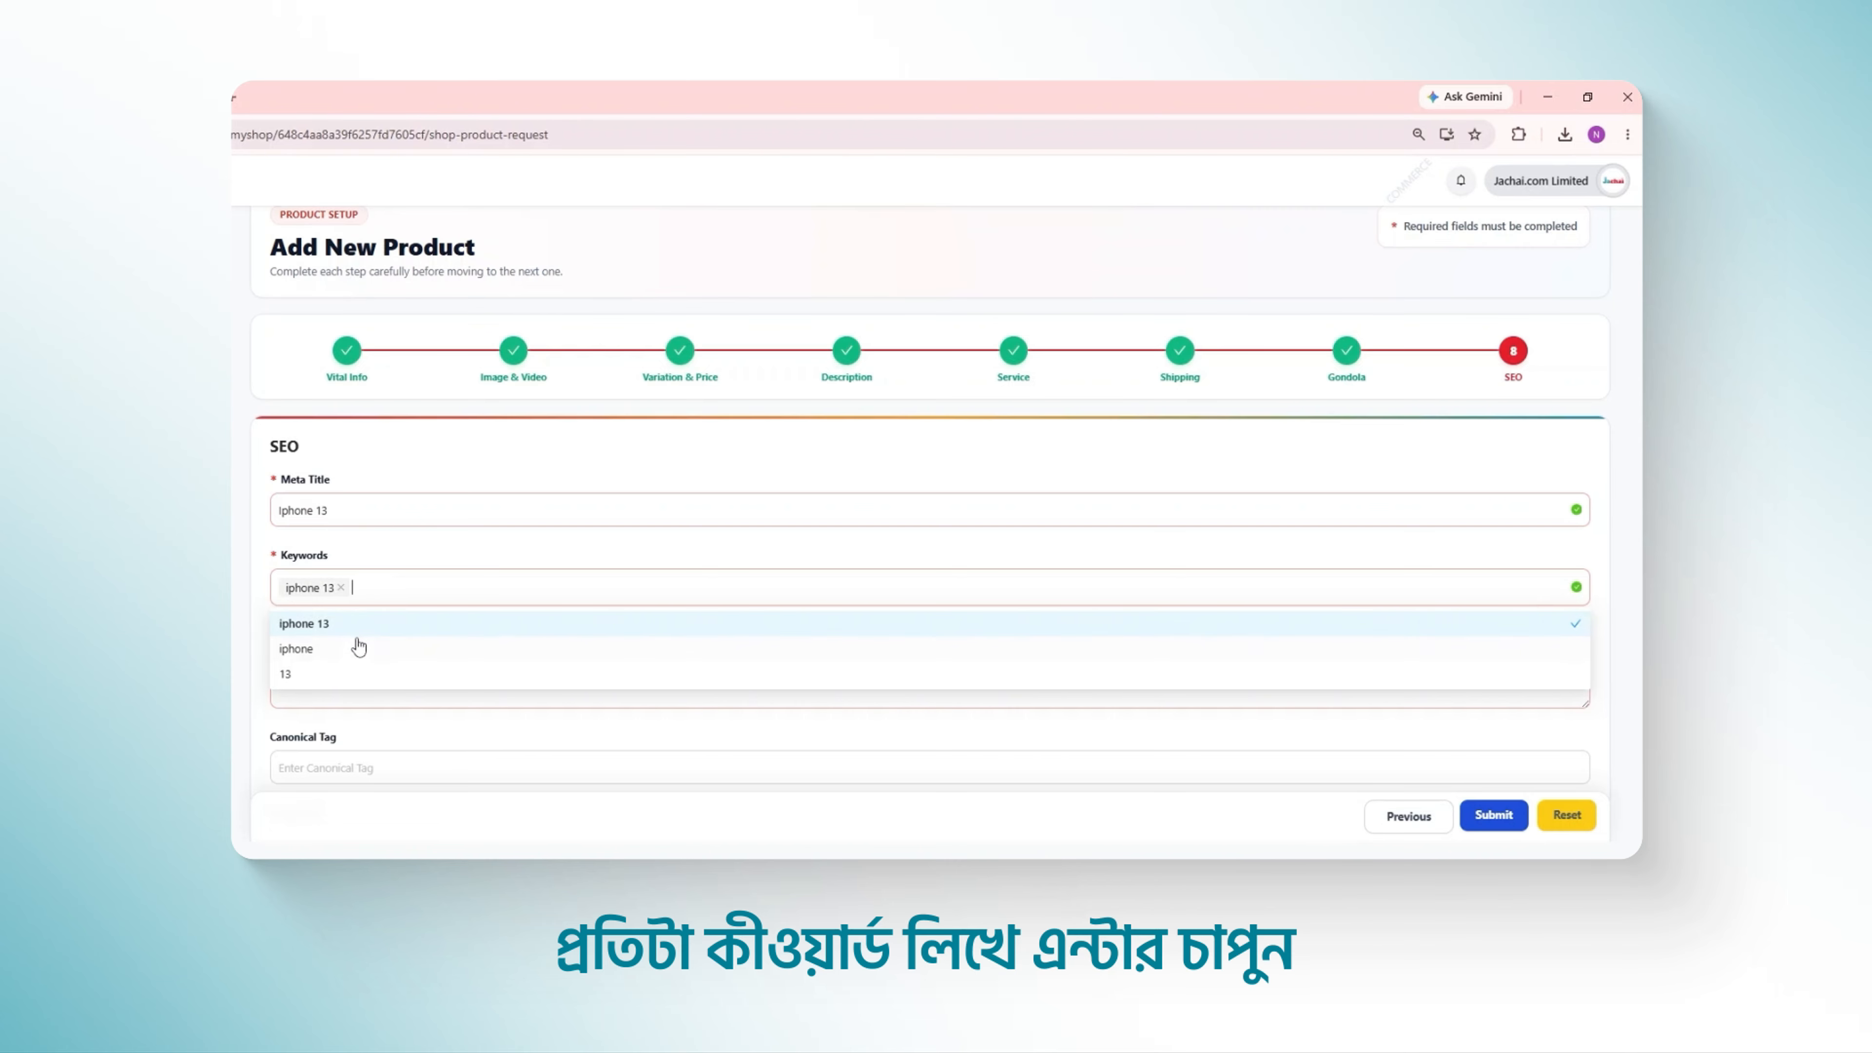
left_click(360, 648)
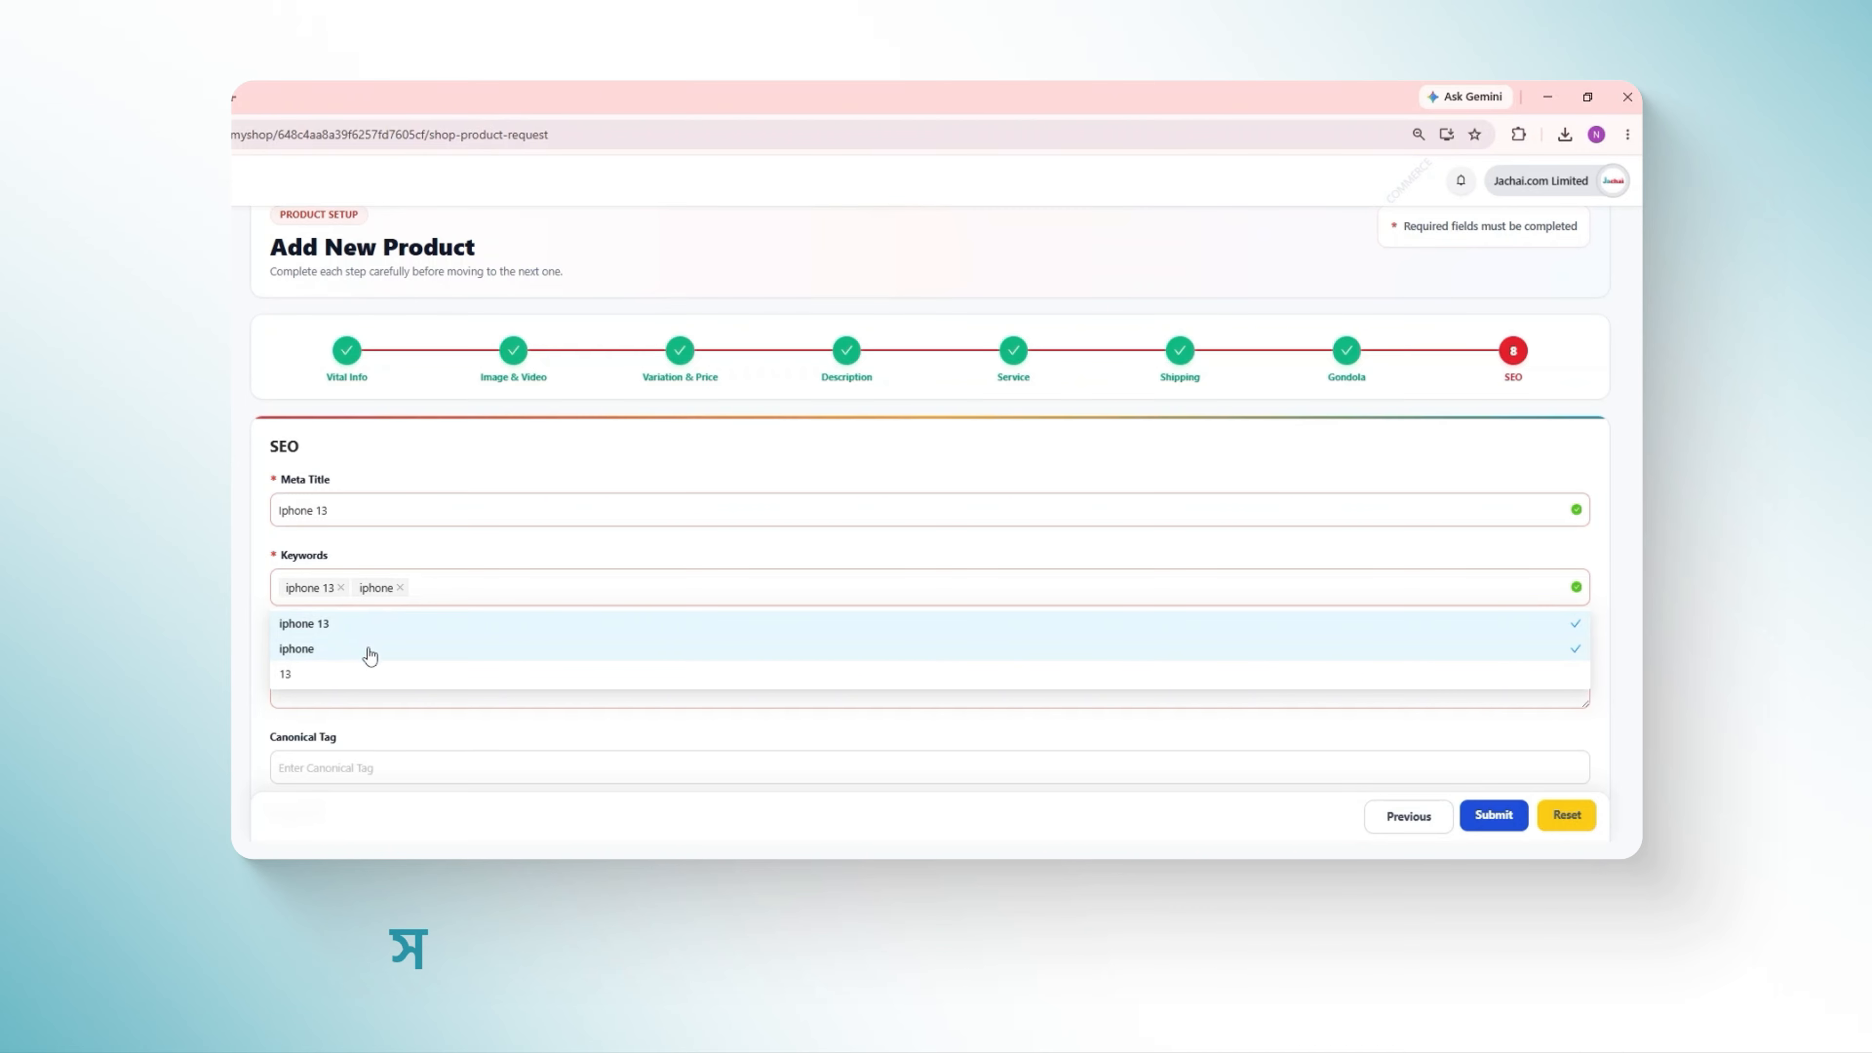
Step: Enter "By the best iphones" as the meta description
left_click(398, 696)
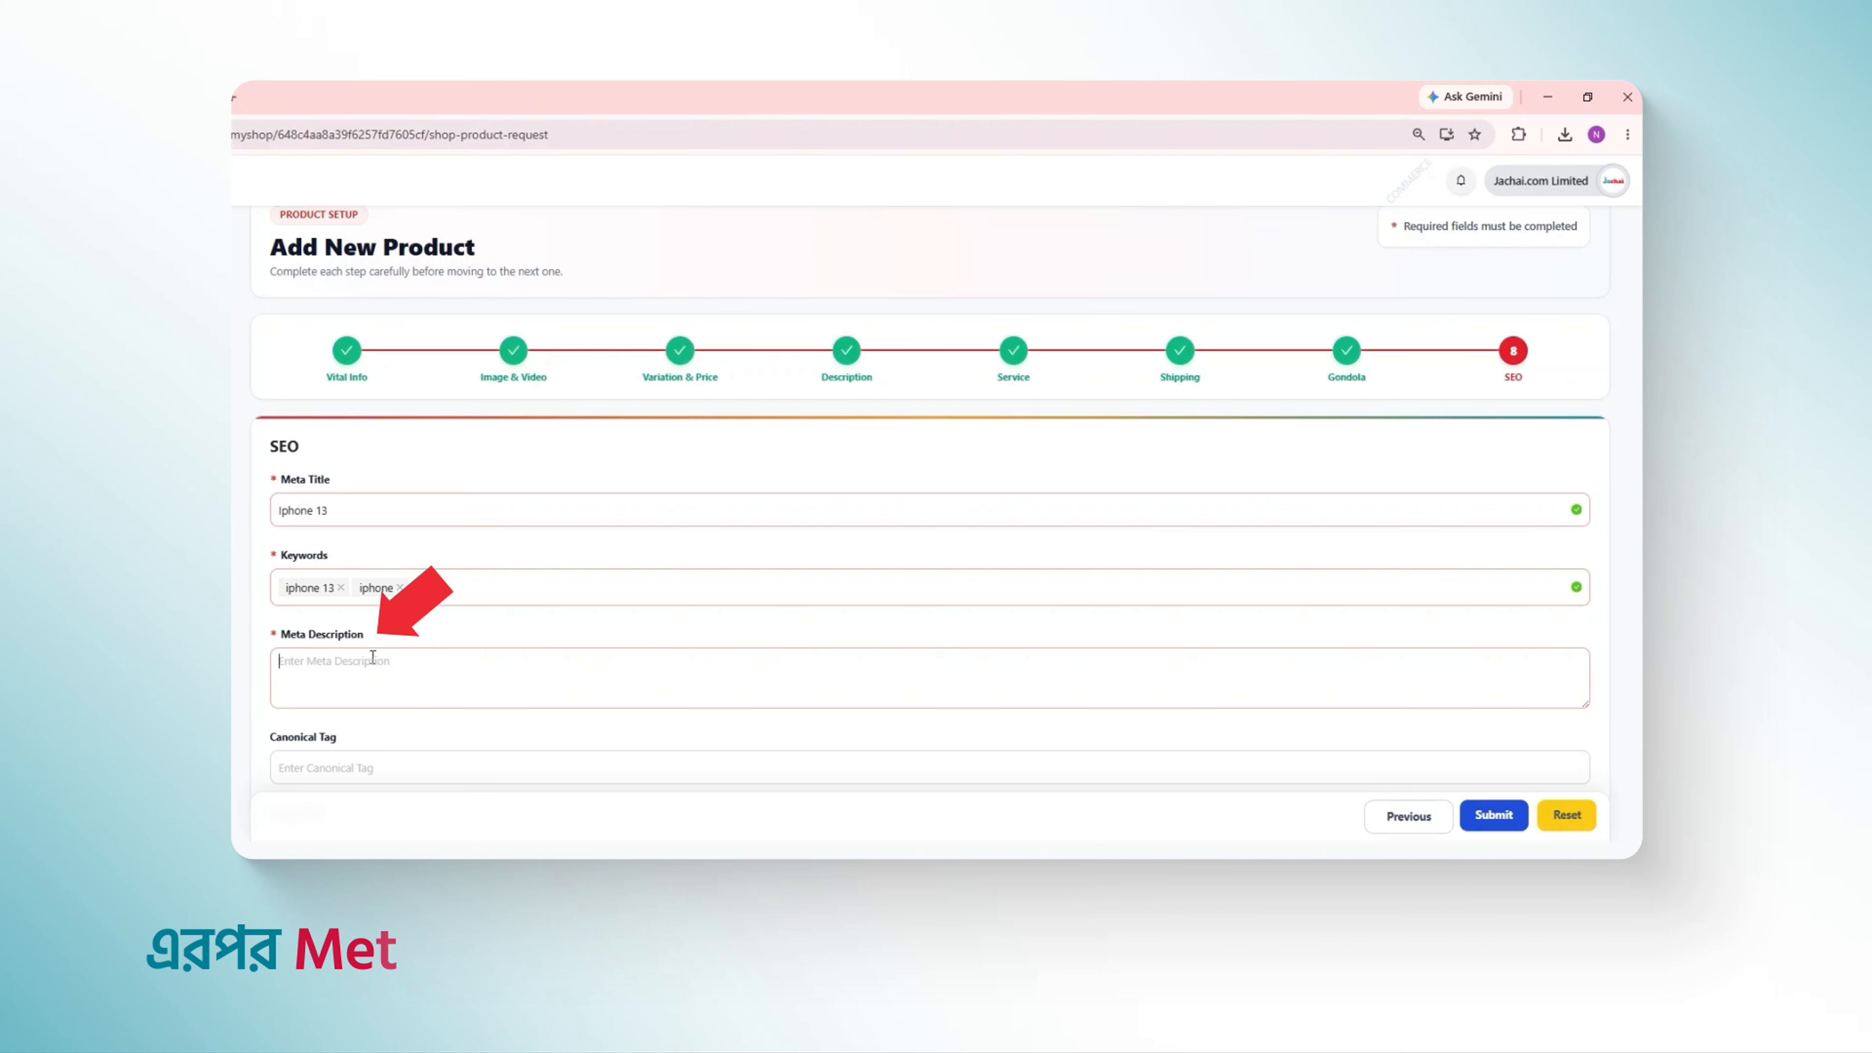
type("B")
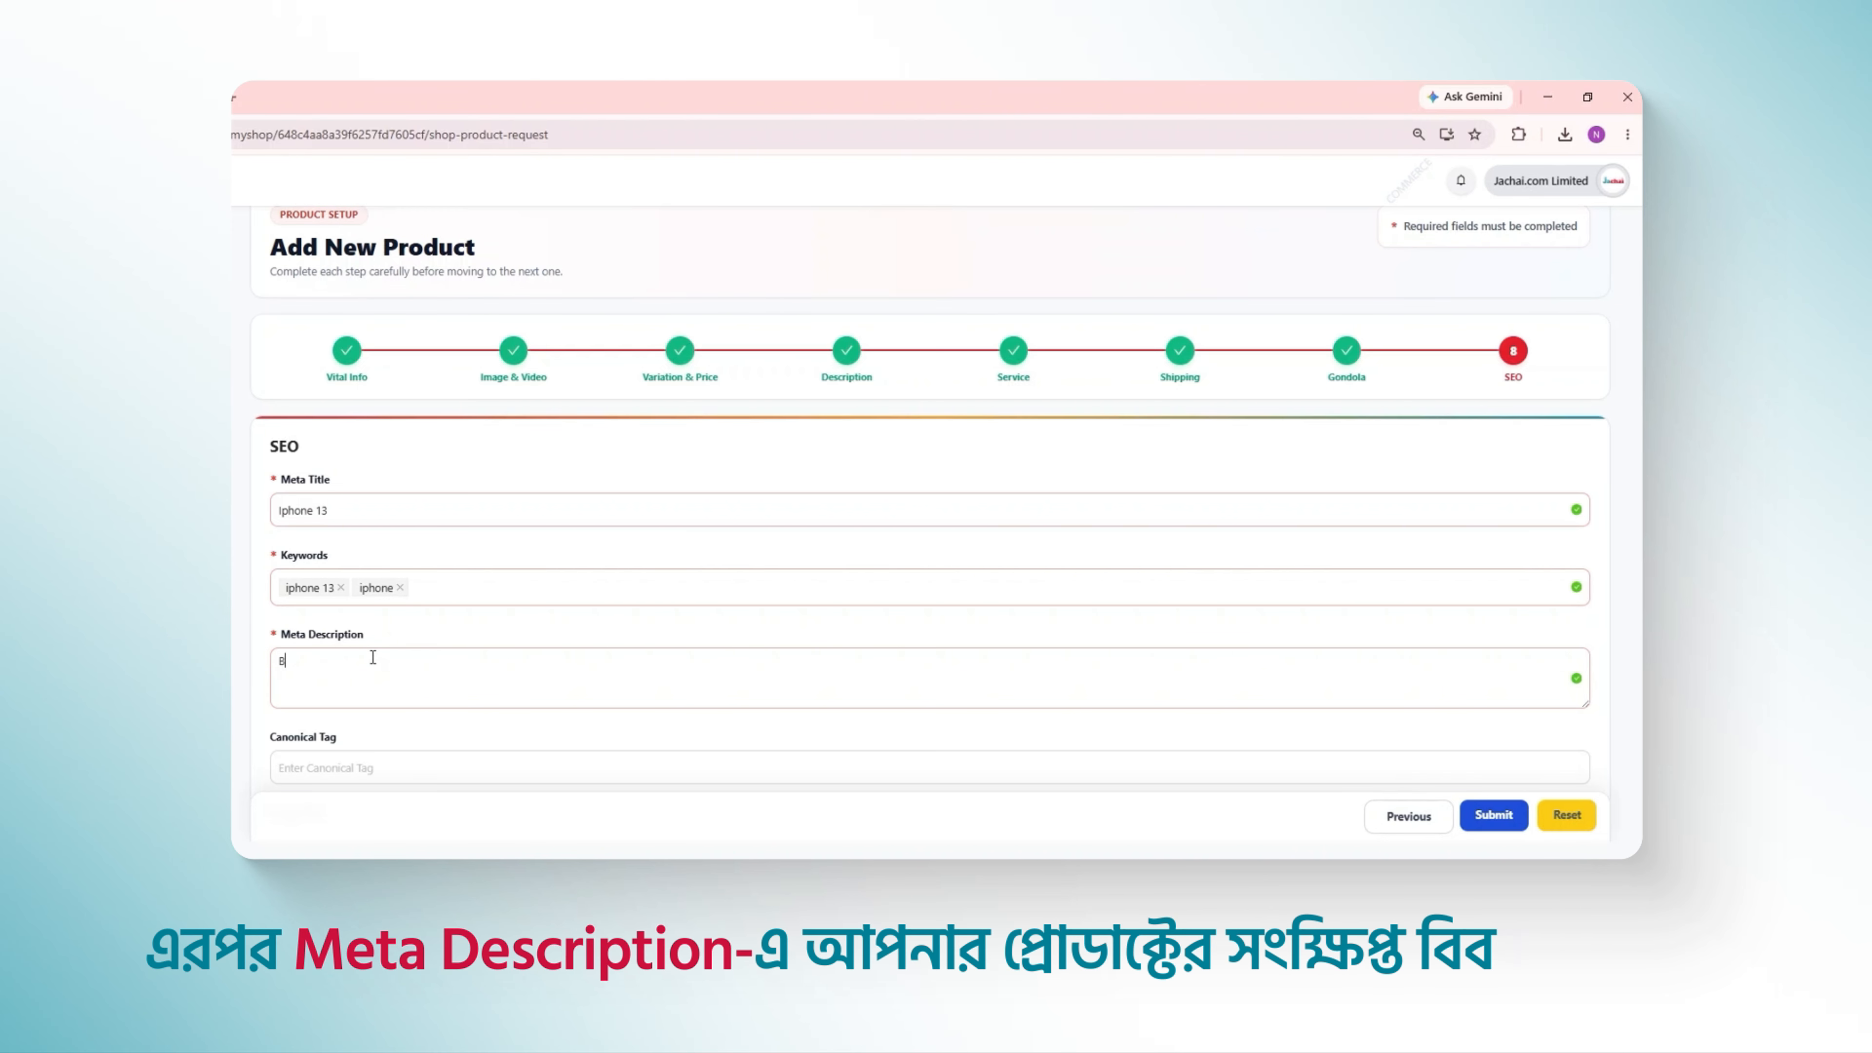
type("y the")
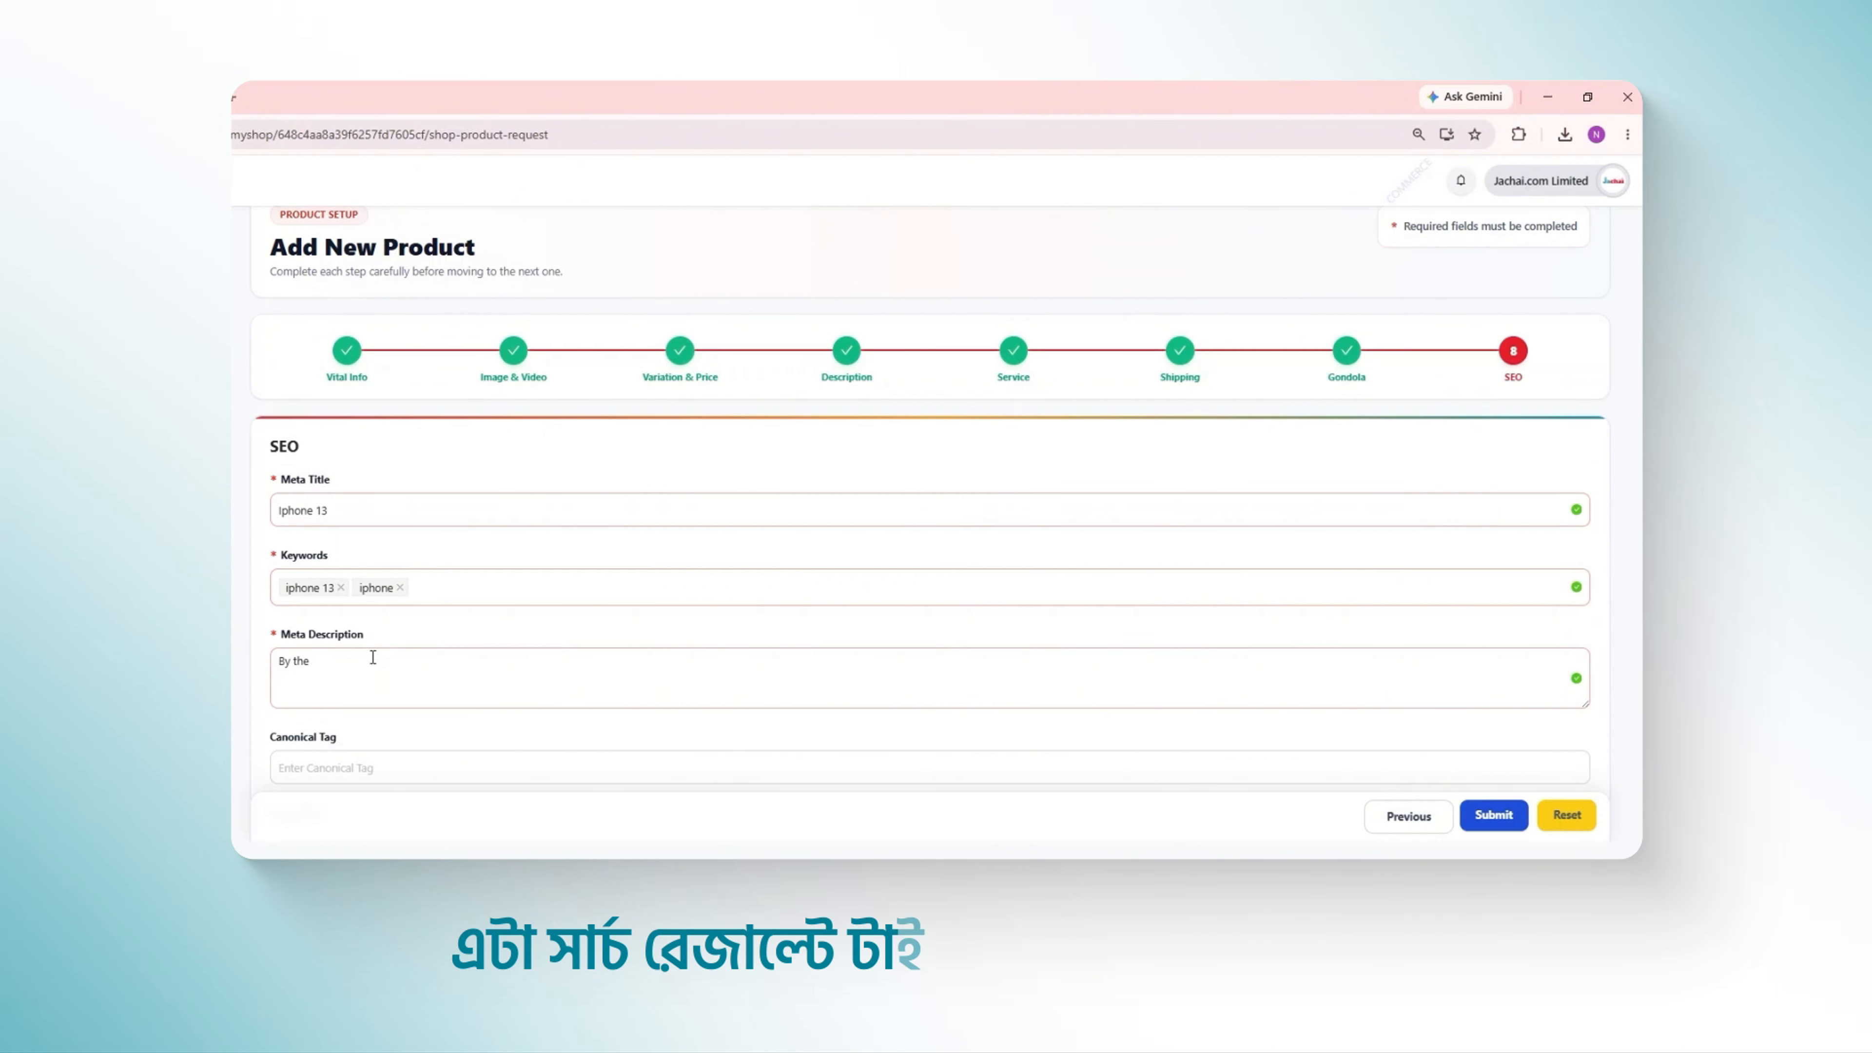
type(" best iphones")
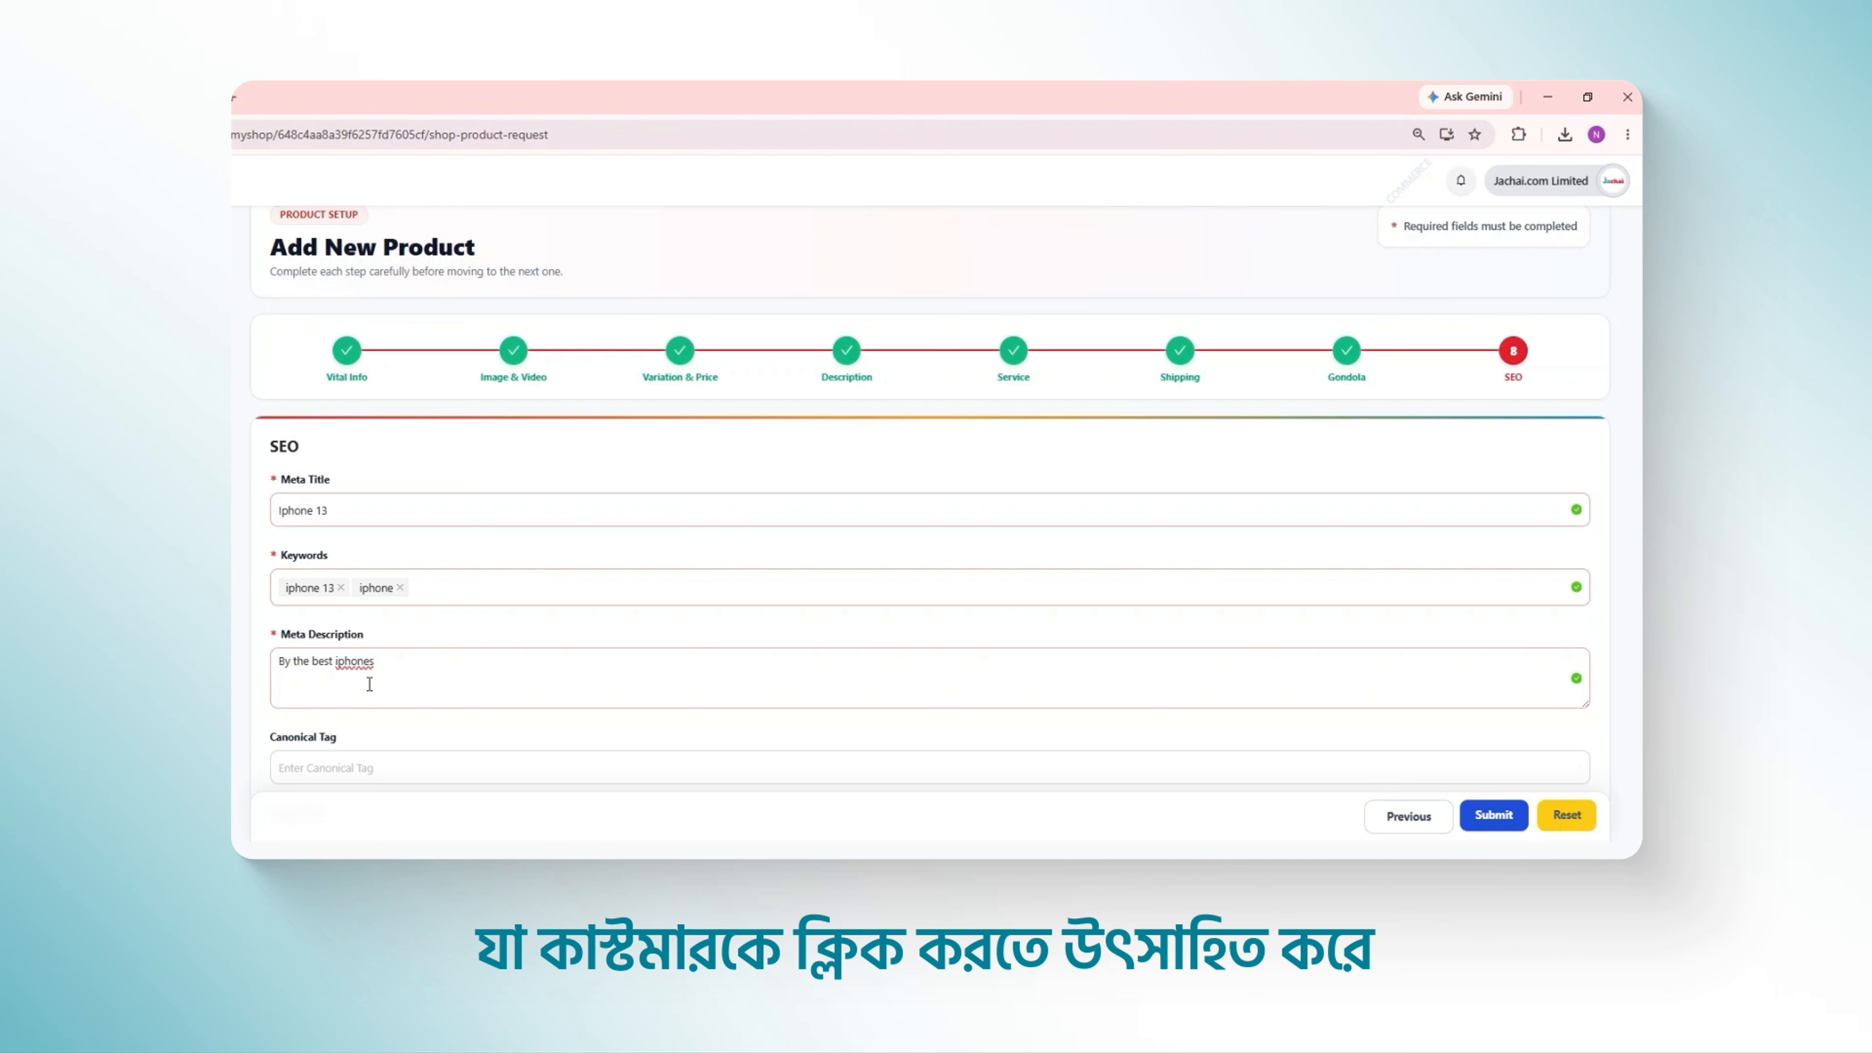
Step: Submit the product request with the canonical tag and image SEO fields left blank, and open the shop's My Product list
scroll(379, 730, "down", 1)
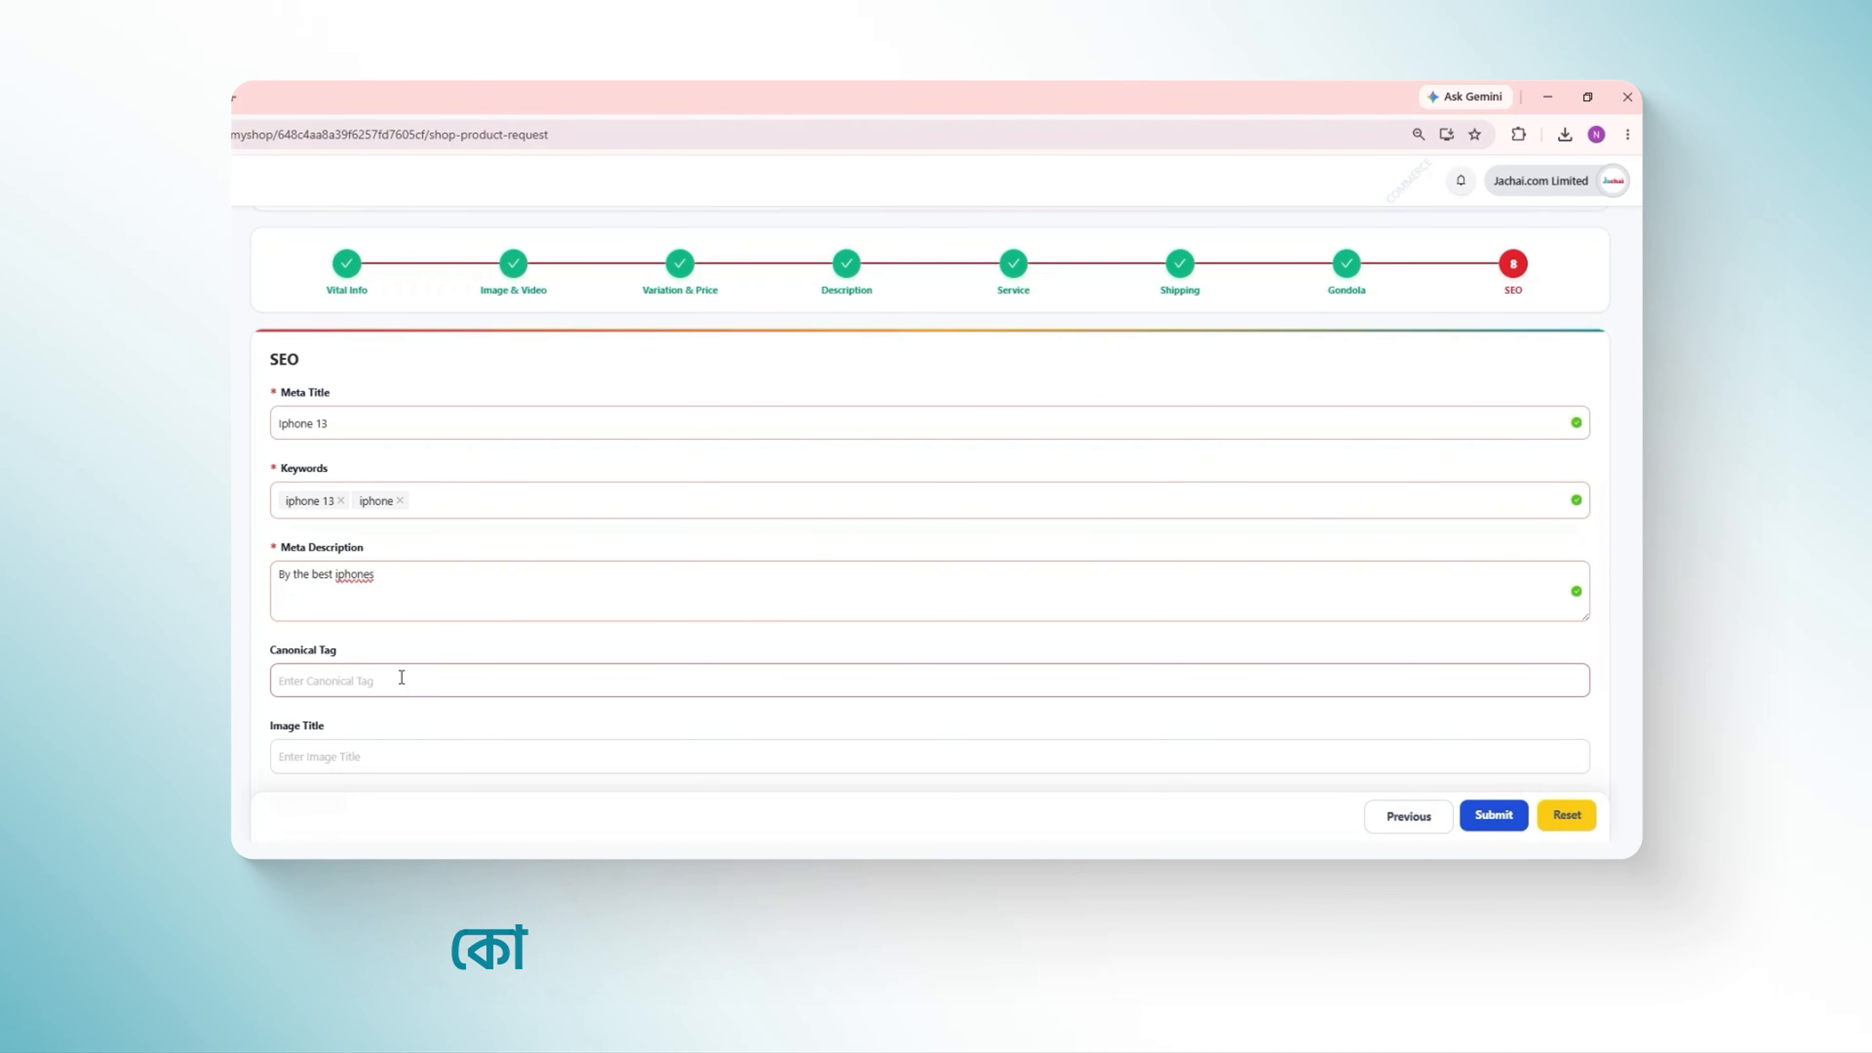
scroll(402, 677, "down", 1)
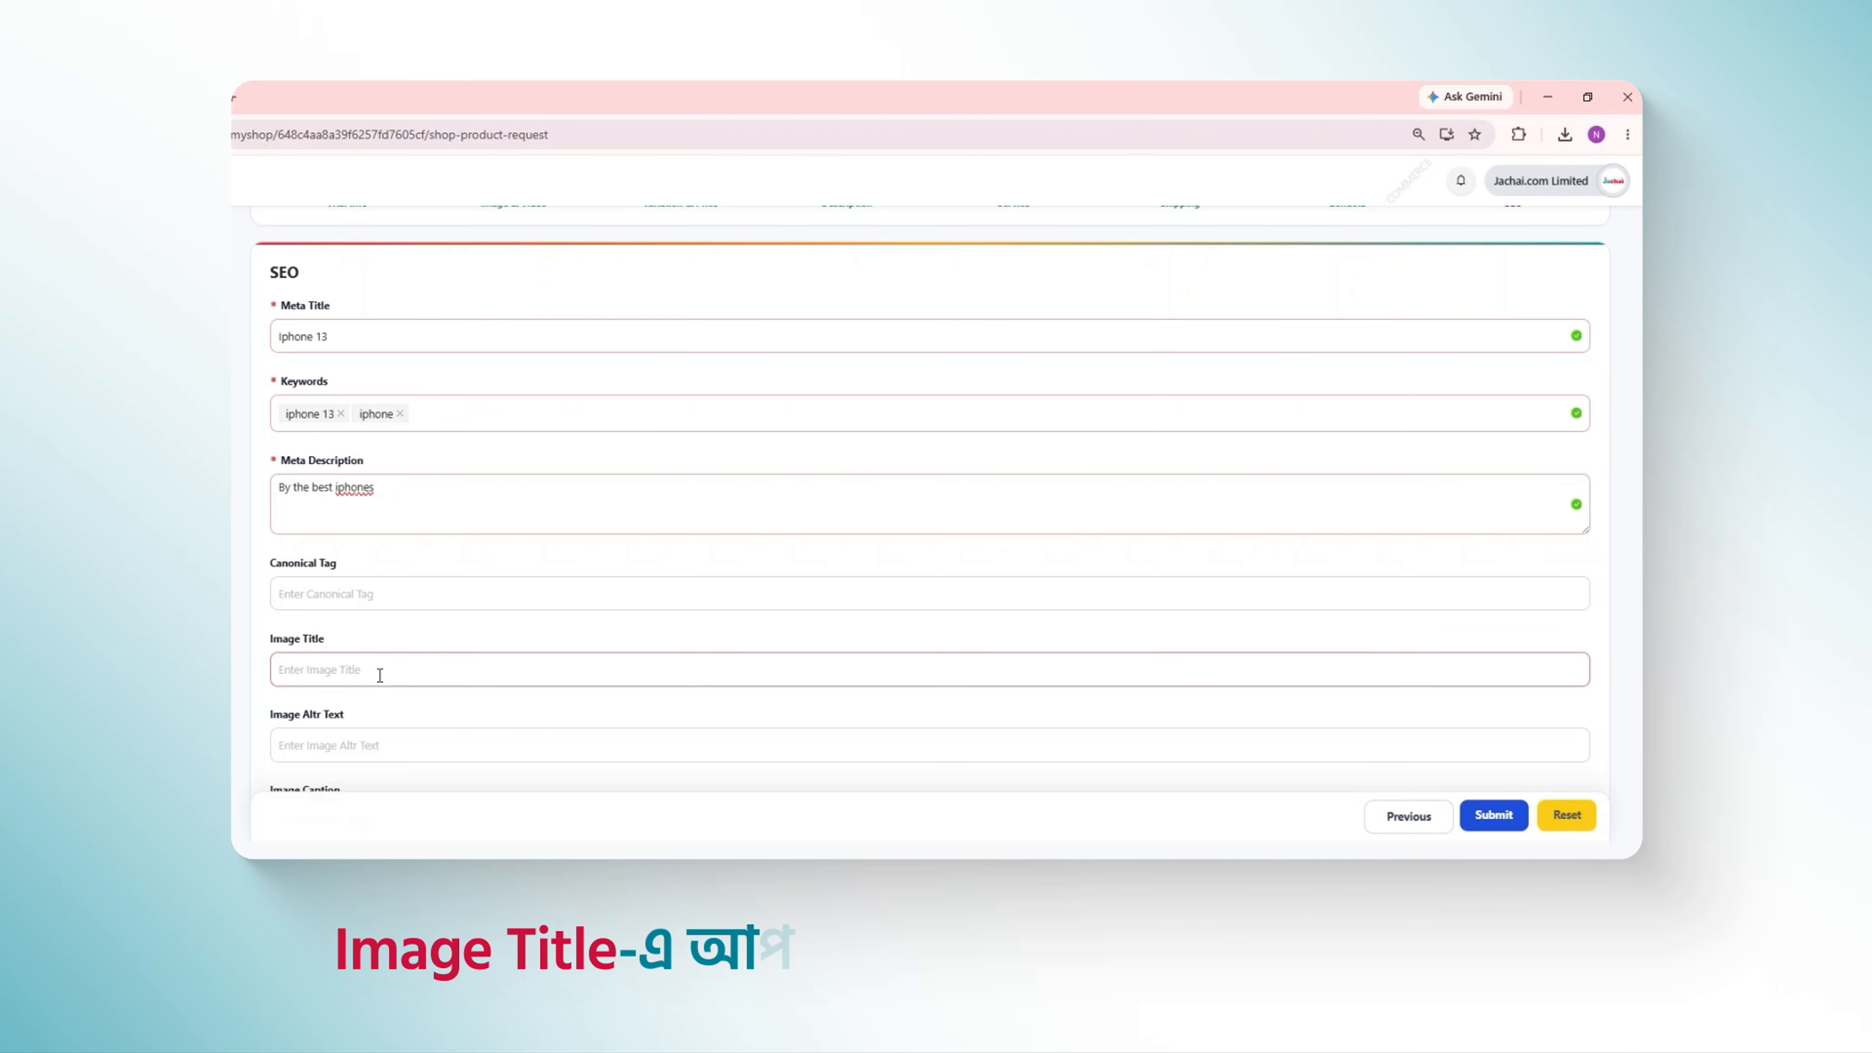
scroll(378, 673, "down", 1)
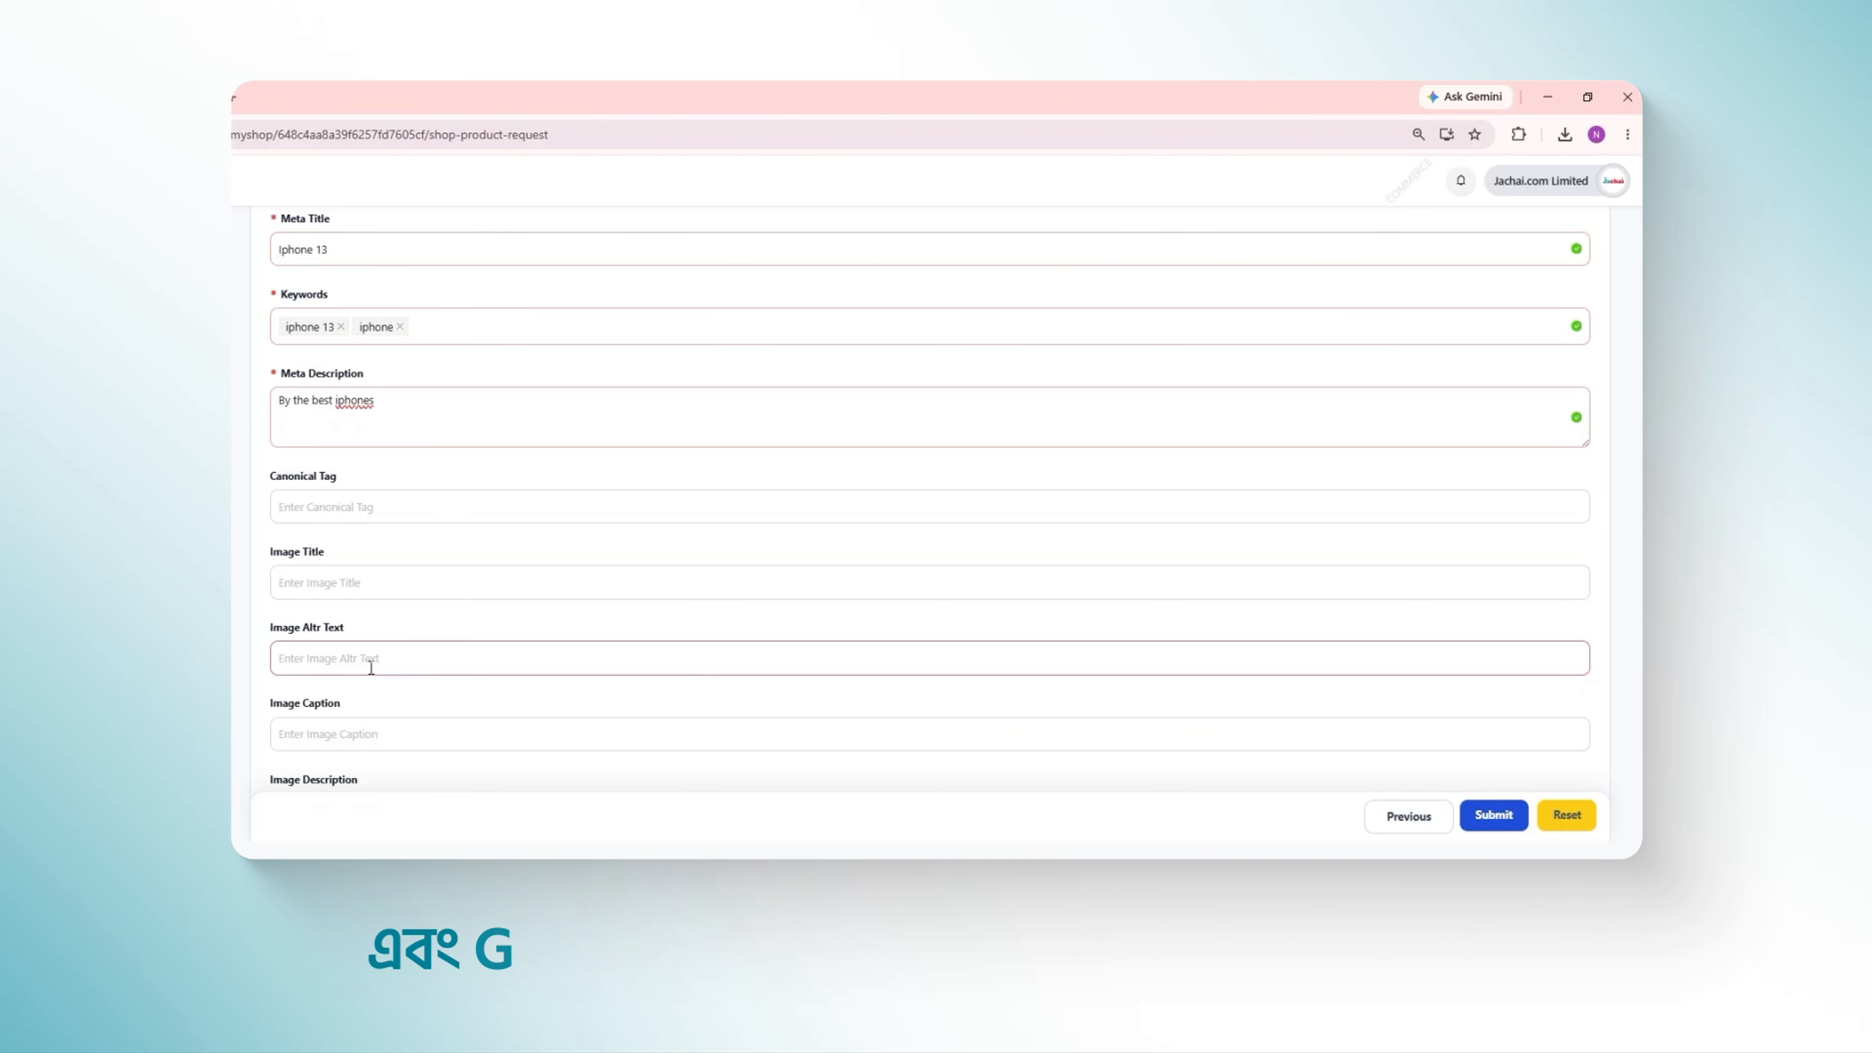
scroll(371, 663, "down", 1)
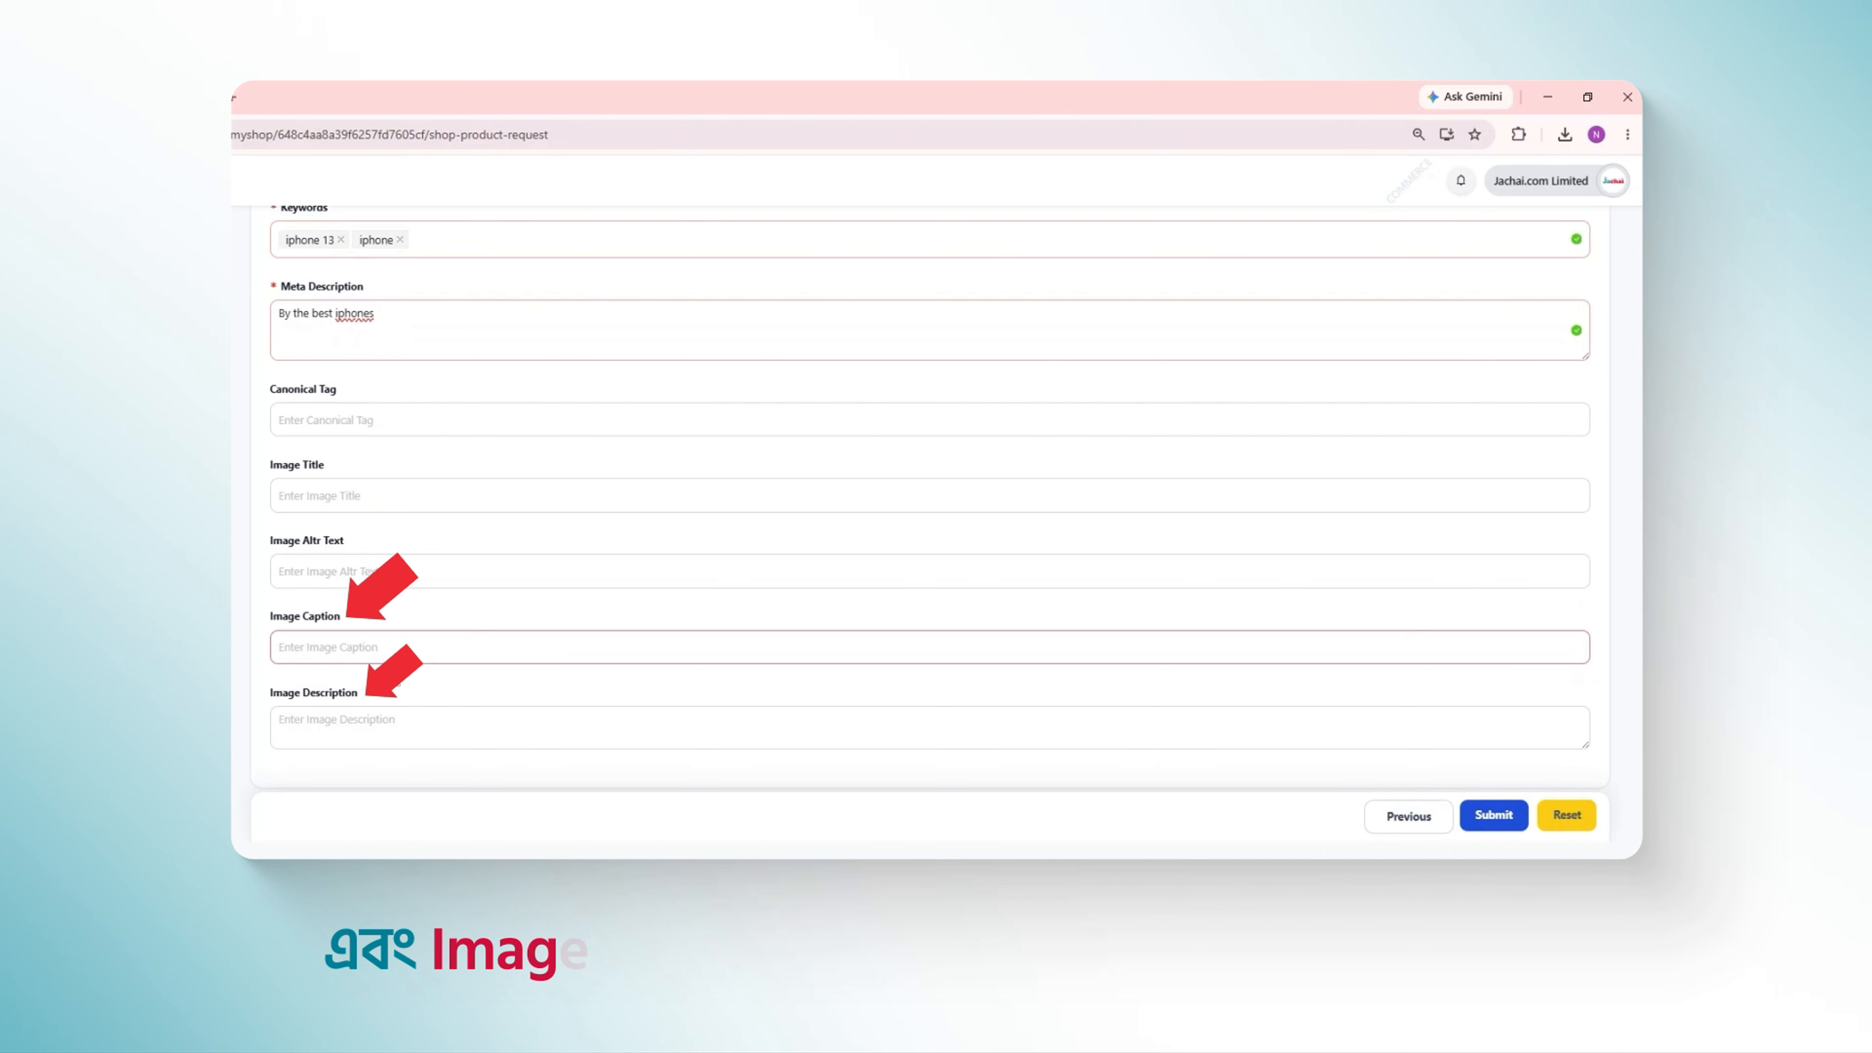
scroll(378, 715, "down", 1)
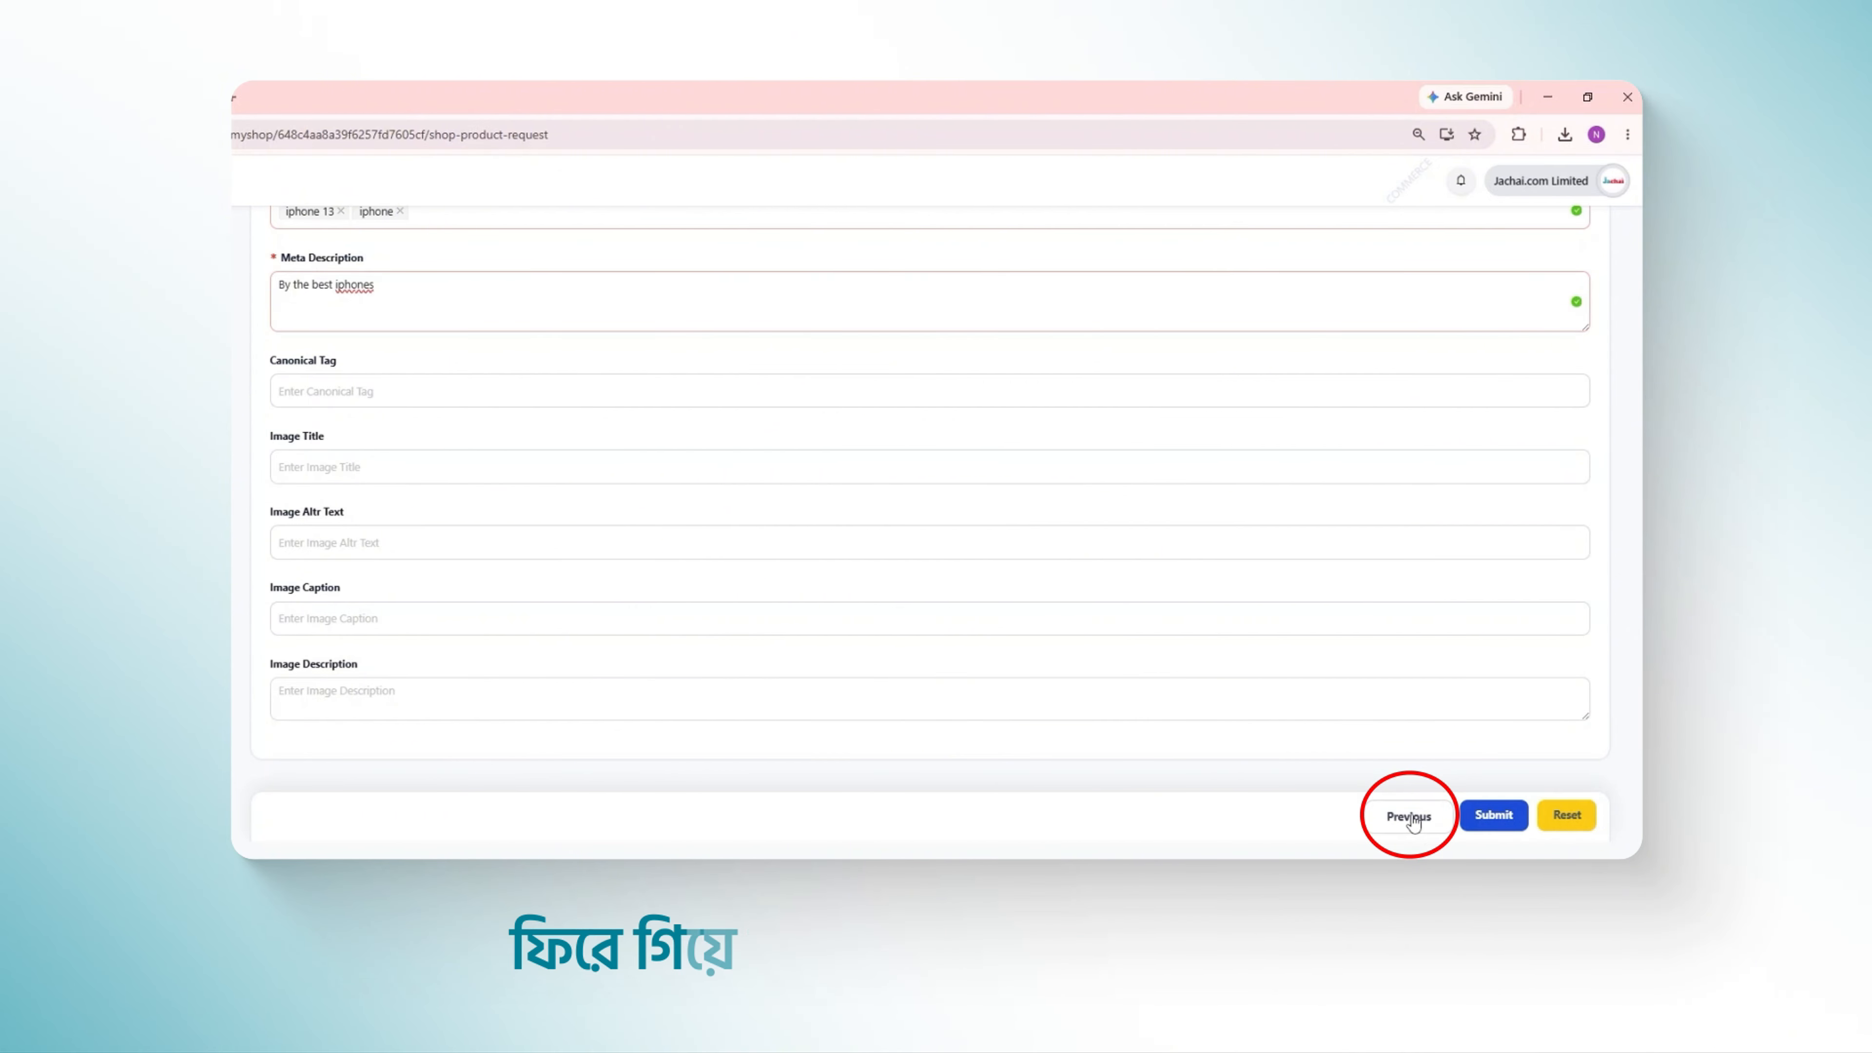
left_click(1496, 818)
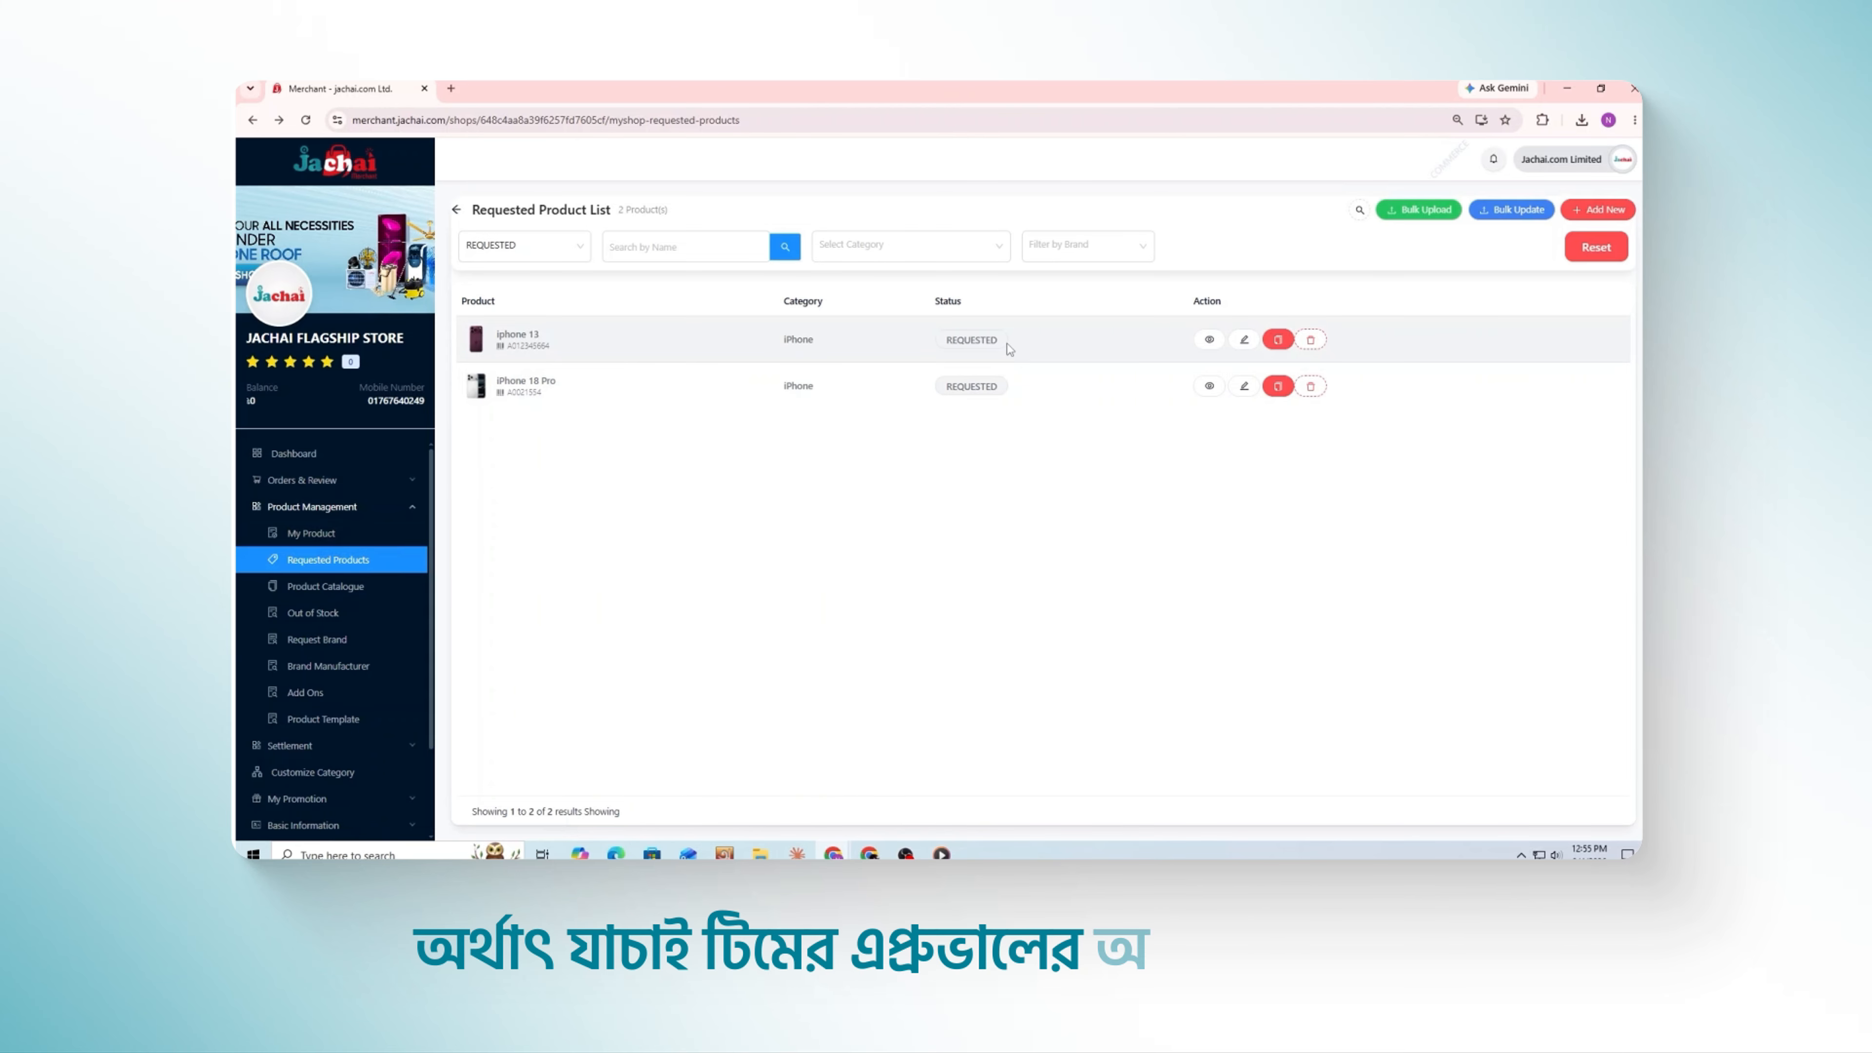
left_click(311, 542)
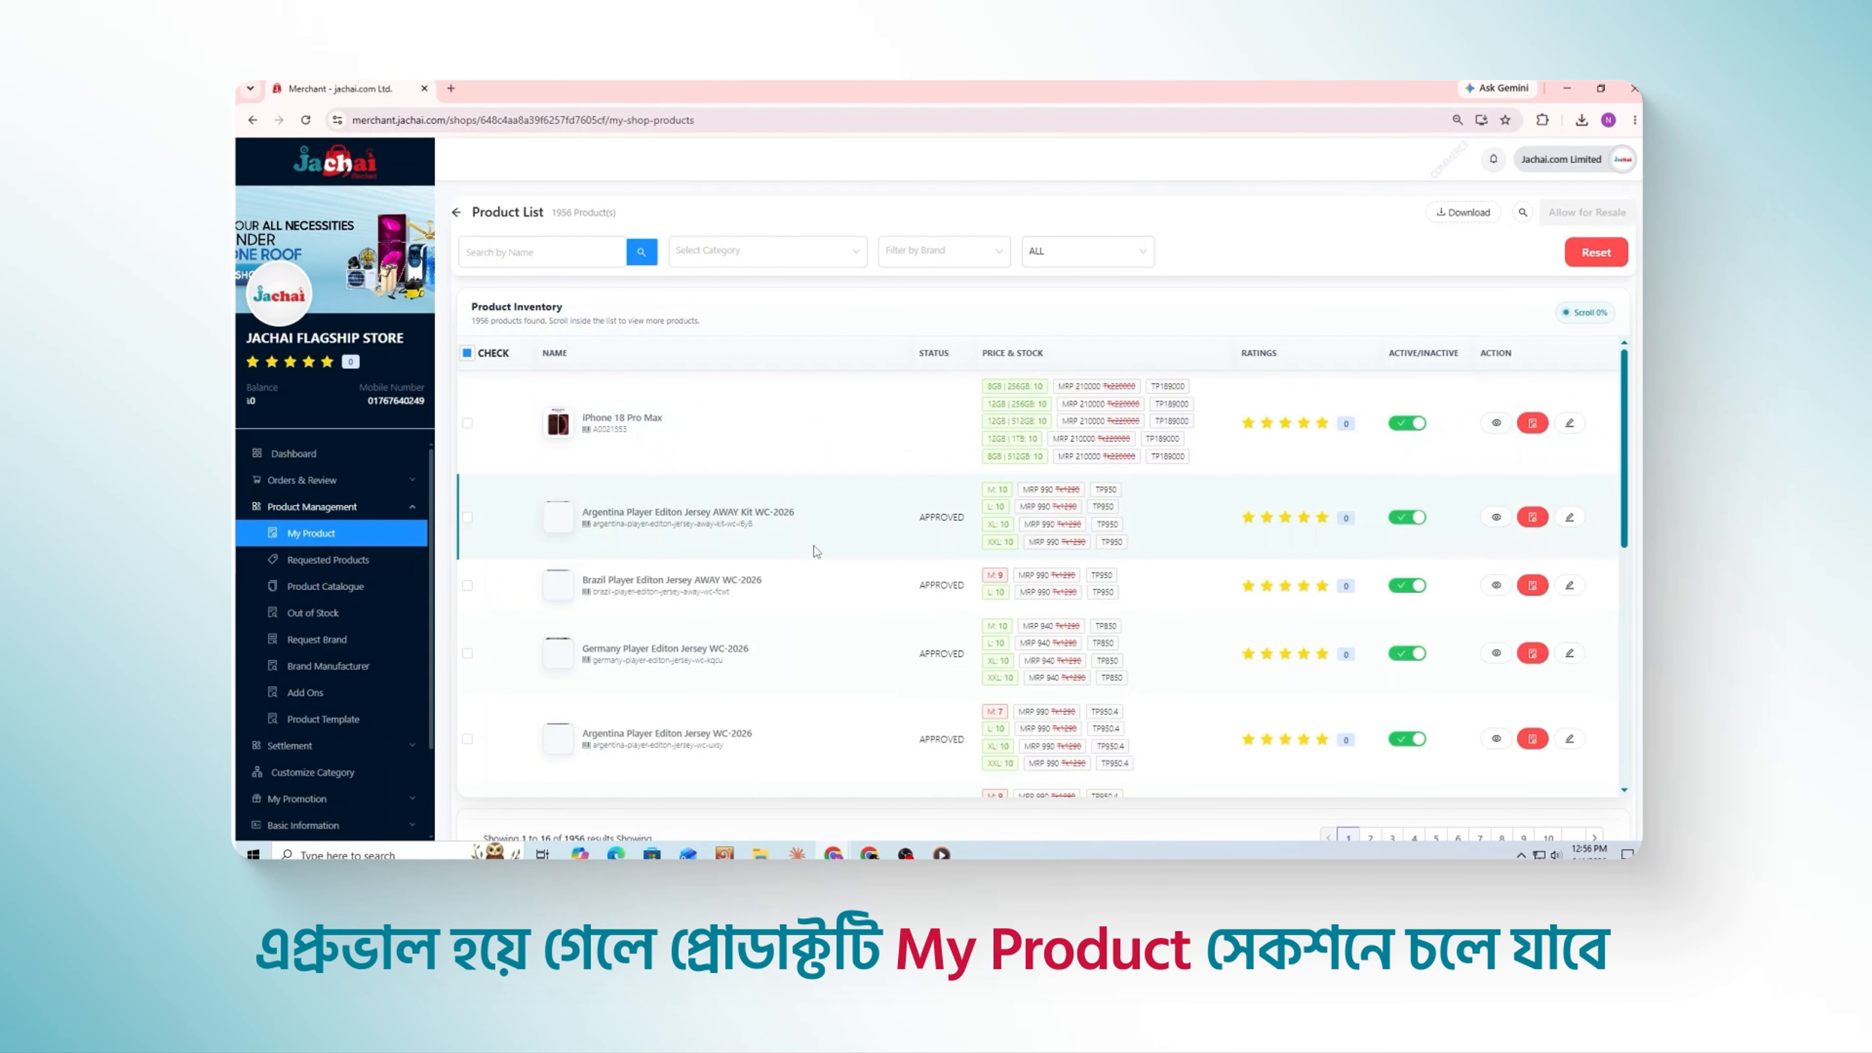